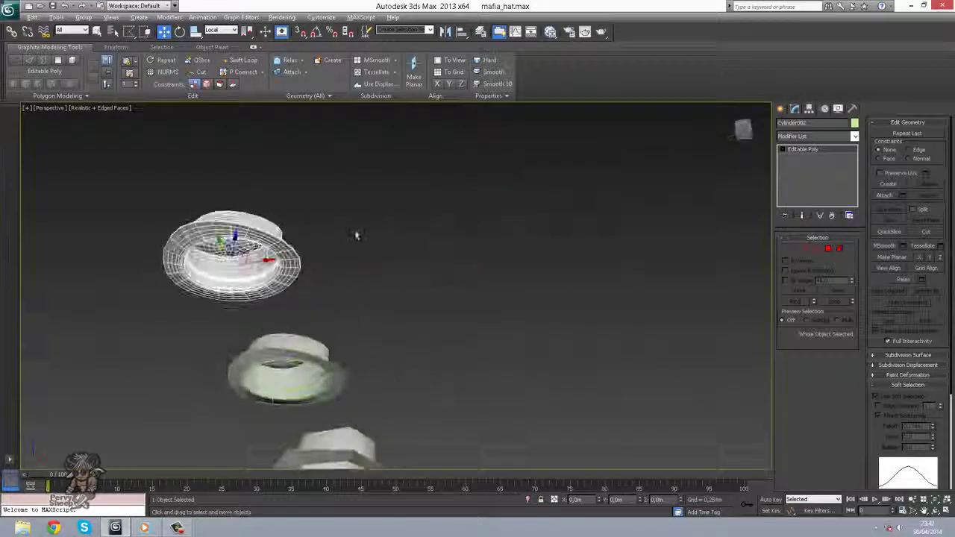
Look over the row of hat modelling stages and select the pink half-cylinder
{"action": "scroll", "coordinate": [390, 290], "scroll_direction": "up", "scroll_amount": 3}
{"action": "scroll", "coordinate": [388, 290], "scroll_direction": "down", "scroll_amount": 3}
{"action": "middle_click_drag", "start_coordinate": [534, 290], "coordinate": [230, 313]}
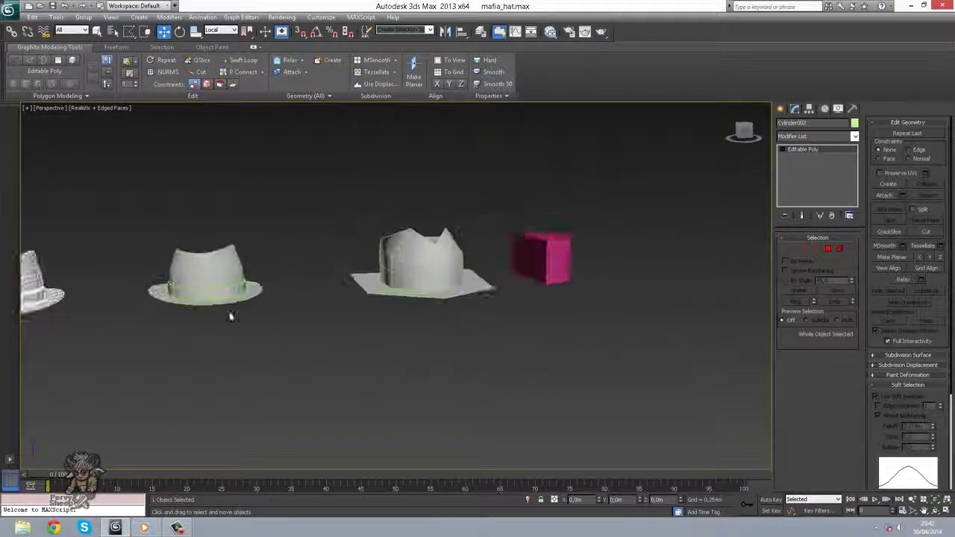
{"action": "middle_click_drag", "start_coordinate": [529, 306], "coordinate": [402, 379]}
{"action": "scroll", "coordinate": [397, 314], "scroll_direction": "up", "scroll_amount": 3}
{"action": "left_click", "coordinate": [423, 309]}
{"action": "middle_click_drag", "start_coordinate": [423, 308], "coordinate": [458, 318], "text": "alt"}
Create a four-sided cylinder of about 0.67 m radius and 0.78 m height beside the pink half-cylinder
{"action": "left_click", "coordinate": [780, 110]}
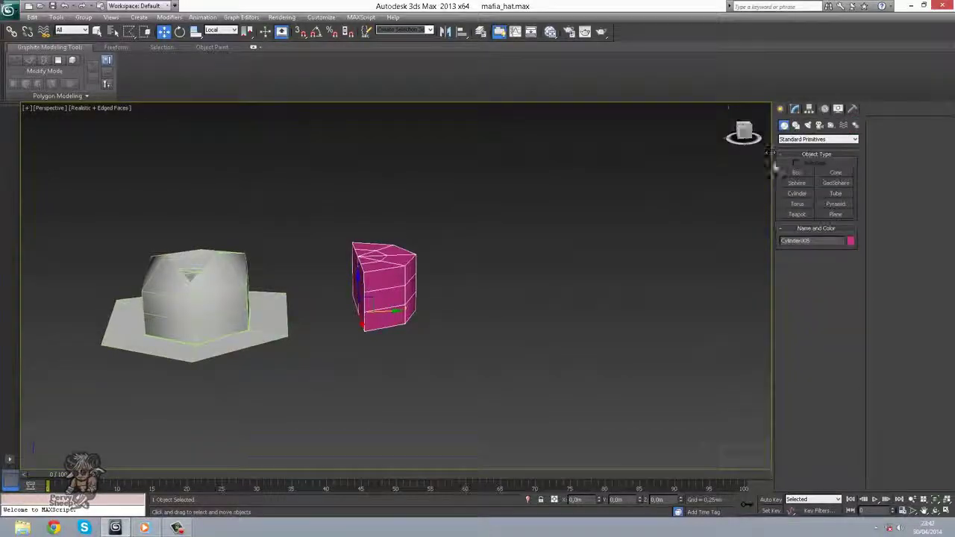
{"action": "left_click", "coordinate": [795, 194]}
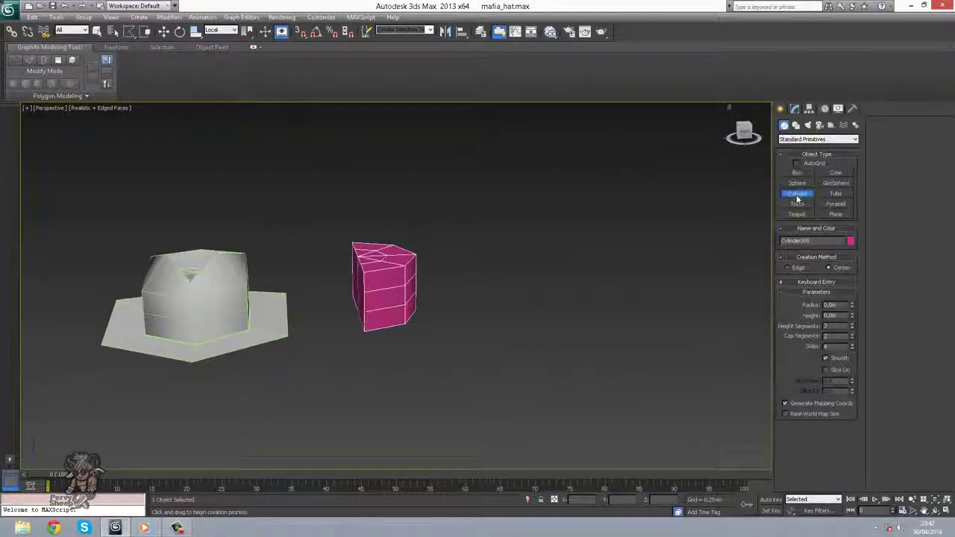
{"action": "left_click_drag", "start_coordinate": [518, 304], "coordinate": [554, 318]}
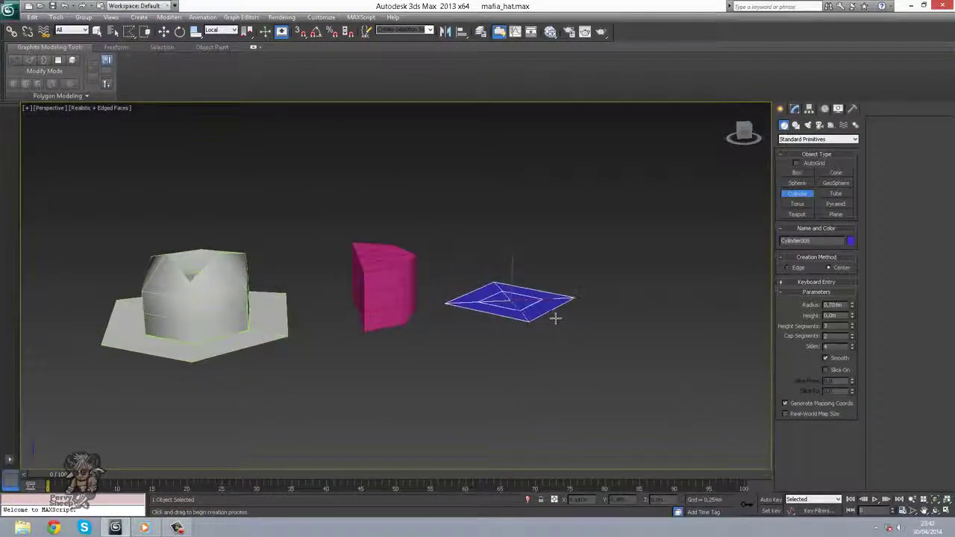
{"action": "left_click", "coordinate": [548, 234]}
{"action": "middle_click_drag", "start_coordinate": [548, 234], "coordinate": [339, 318], "text": "alt"}
{"action": "middle_click_drag", "start_coordinate": [339, 318], "coordinate": [590, 256], "text": "alt"}
{"action": "key", "text": "w"}
Slice the blue cylinder in half by enabling slicing from 180 degrees
{"action": "left_click", "coordinate": [795, 109]}
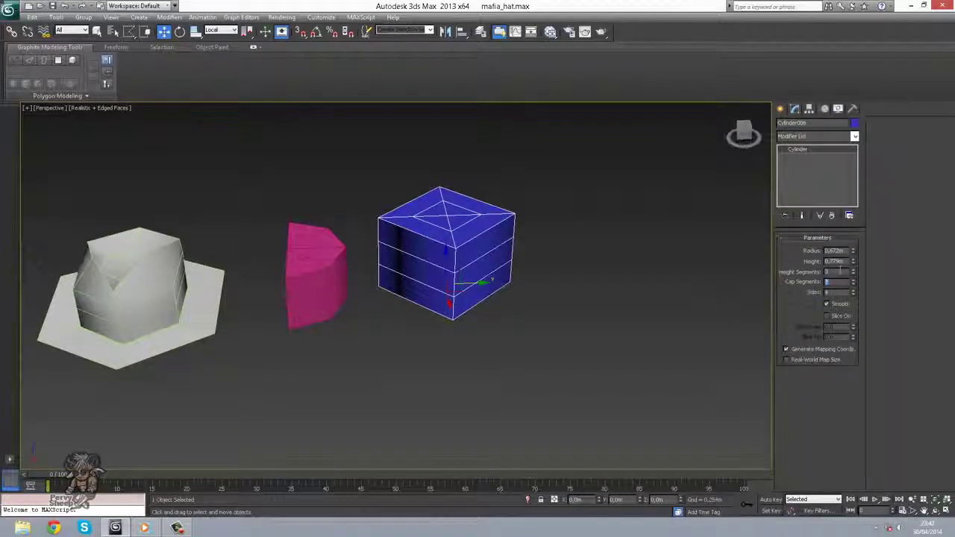
{"action": "middle_click_drag", "start_coordinate": [666, 293], "coordinate": [663, 274], "text": "alt"}
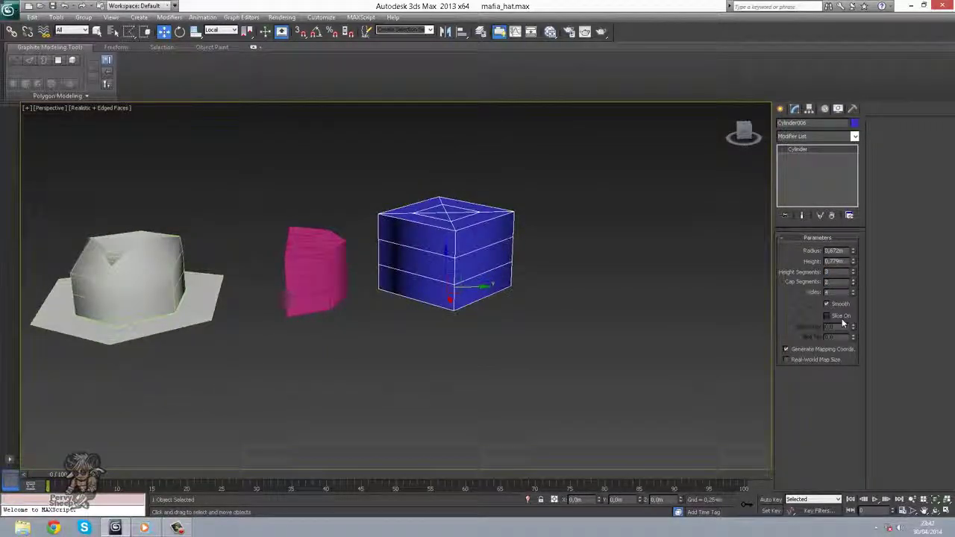
{"action": "left_click", "coordinate": [840, 316]}
{"action": "type", "text": "180"}
{"action": "key", "text": "Return"}
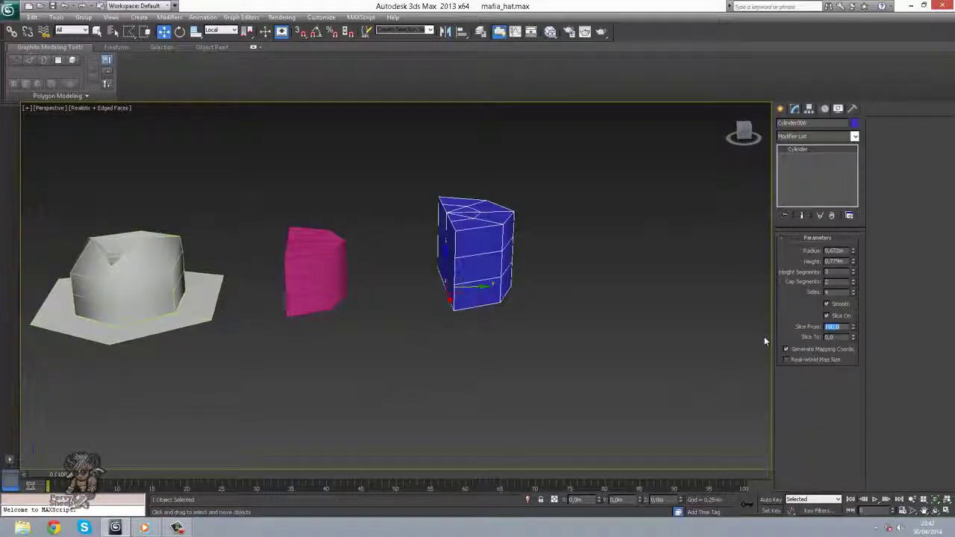
Try scaling the blue half-cylinder along its height and delete the object
{"action": "middle_click_drag", "start_coordinate": [565, 324], "coordinate": [430, 235], "text": "alt"}
{"action": "key", "text": "r"}
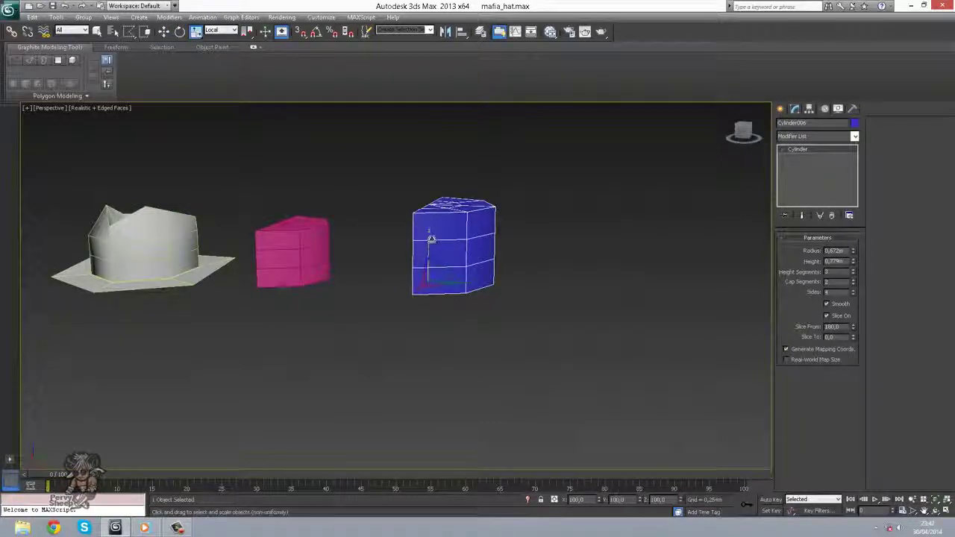
{"action": "mouse_move", "coordinate": [431, 238]}
{"action": "left_mouse_down"}
{"action": "mouse_move", "coordinate": [432, 251]}
{"action": "mouse_move", "coordinate": [433, 242]}
{"action": "mouse_move", "coordinate": [424, 251]}
{"action": "left_mouse_up"}
{"action": "key", "text": "ctrl+z"}
{"action": "left_click", "coordinate": [197, 34]}
{"action": "middle_click_drag", "start_coordinate": [423, 252], "coordinate": [520, 273], "text": "alt"}
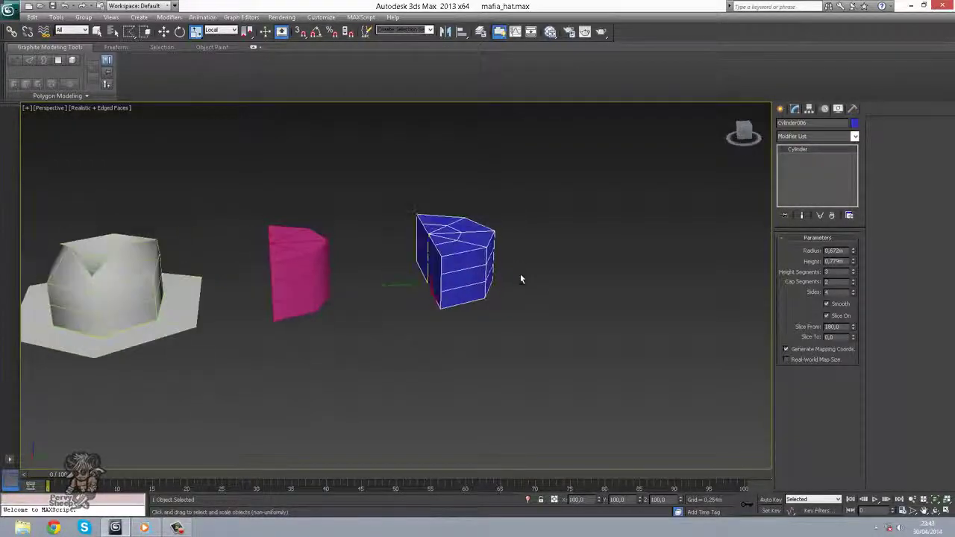
{"action": "key", "text": "Delete"}
Move the pink half-cylinder farther away from the neighbouring low-poly hat
{"action": "middle_click_drag", "start_coordinate": [311, 299], "coordinate": [367, 301]}
{"action": "left_click", "coordinate": [367, 300]}
{"action": "middle_click_drag", "start_coordinate": [456, 299], "coordinate": [534, 291], "text": "alt"}
{"action": "key", "text": "w"}
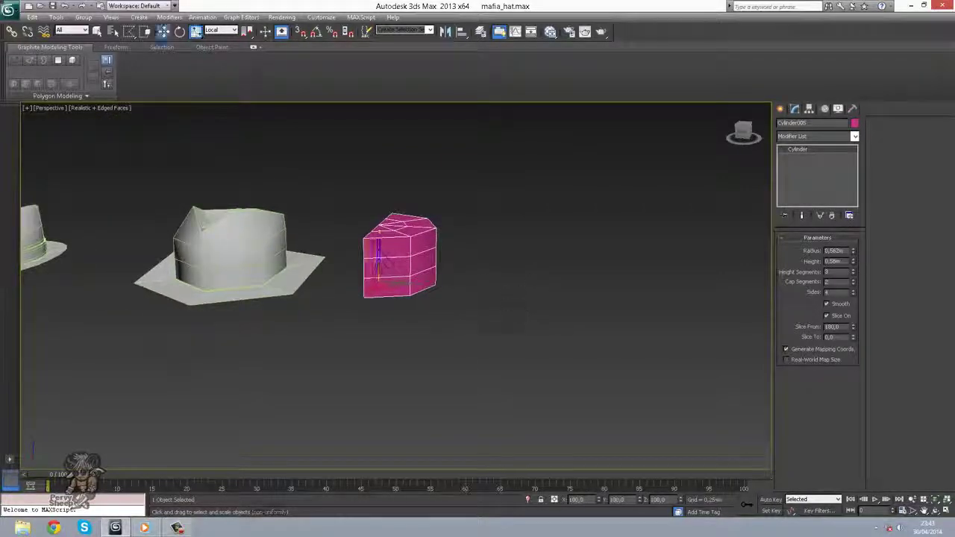
{"action": "left_click_drag", "start_coordinate": [407, 291], "coordinate": [610, 320]}
{"action": "middle_click_drag", "start_coordinate": [612, 320], "coordinate": [373, 339], "text": "alt"}
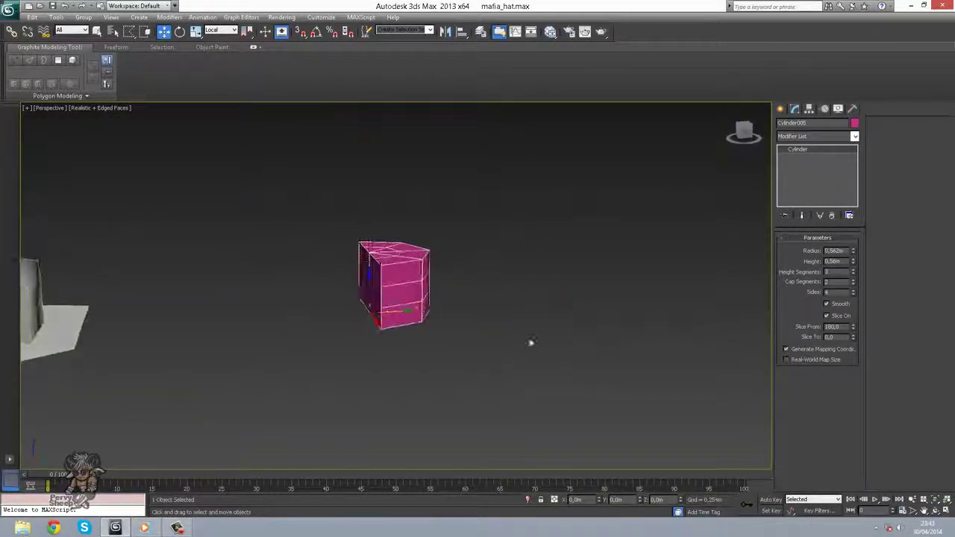
Apply an Edit Poly modifier to the pink half-cylinder
{"action": "left_click", "coordinate": [838, 136]}
{"action": "key", "text": "e"}
{"action": "left_click", "coordinate": [827, 171]}
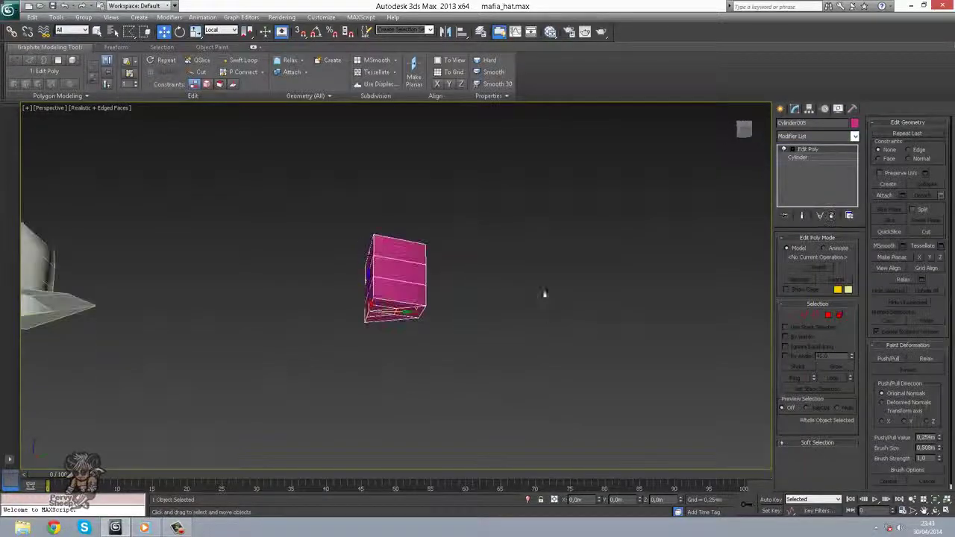
Delete the six polygons on the flat cut side of the half-cylinder
{"action": "left_click", "coordinate": [828, 317]}
{"action": "middle_click_drag", "start_coordinate": [582, 291], "coordinate": [477, 317], "text": "alt"}
{"action": "left_click", "coordinate": [418, 306]}
{"action": "left_click", "coordinate": [409, 283], "text": "ctrl"}
{"action": "left_click", "coordinate": [408, 262], "text": "ctrl"}
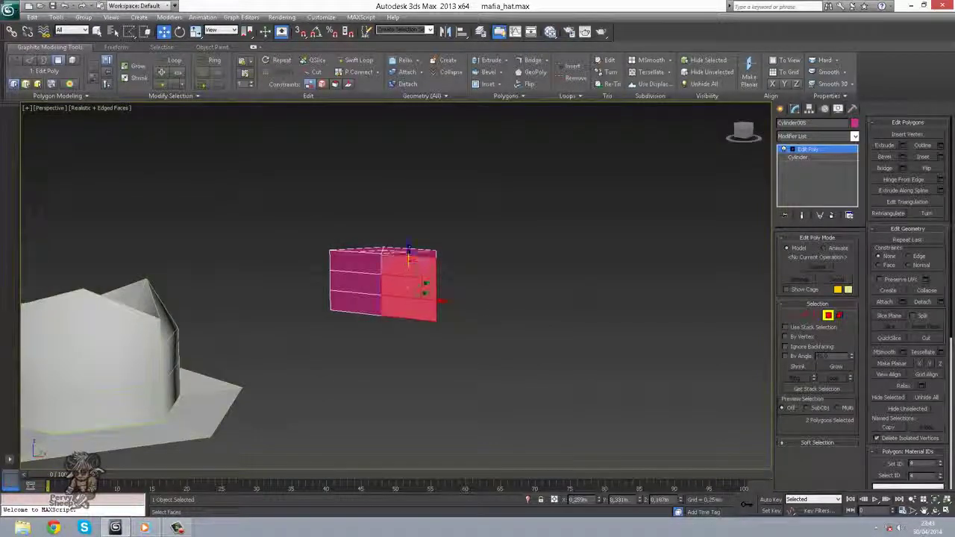
{"action": "left_click", "coordinate": [369, 262], "text": "ctrl"}
{"action": "left_click", "coordinate": [369, 284], "text": "ctrl"}
{"action": "left_click", "coordinate": [369, 305], "text": "ctrl"}
{"action": "middle_click_drag", "start_coordinate": [368, 304], "coordinate": [433, 332], "text": "alt"}
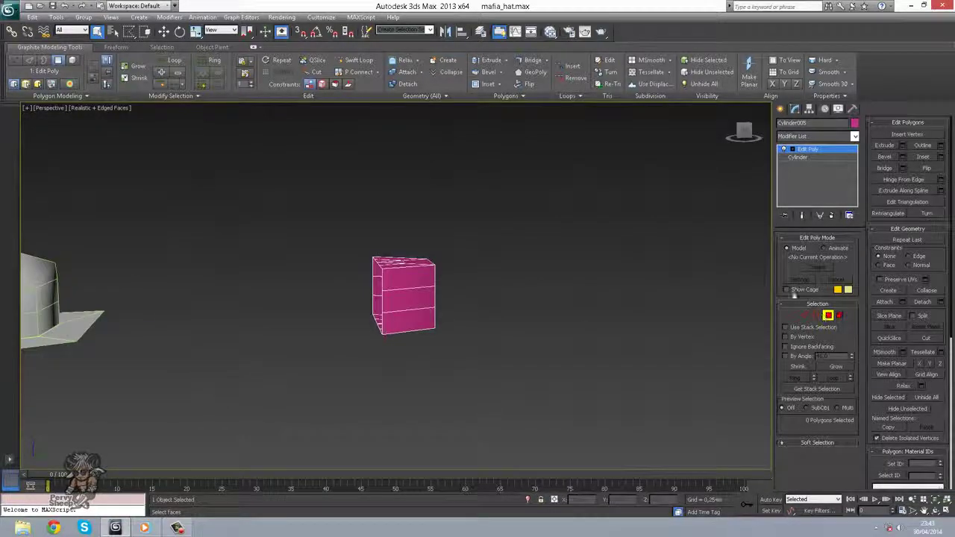
Try to bevel the half-cylinder's six bottom polygons outward into a brim using Local Normals
{"action": "middle_click_drag", "start_coordinate": [672, 261], "coordinate": [418, 370], "text": "alt"}
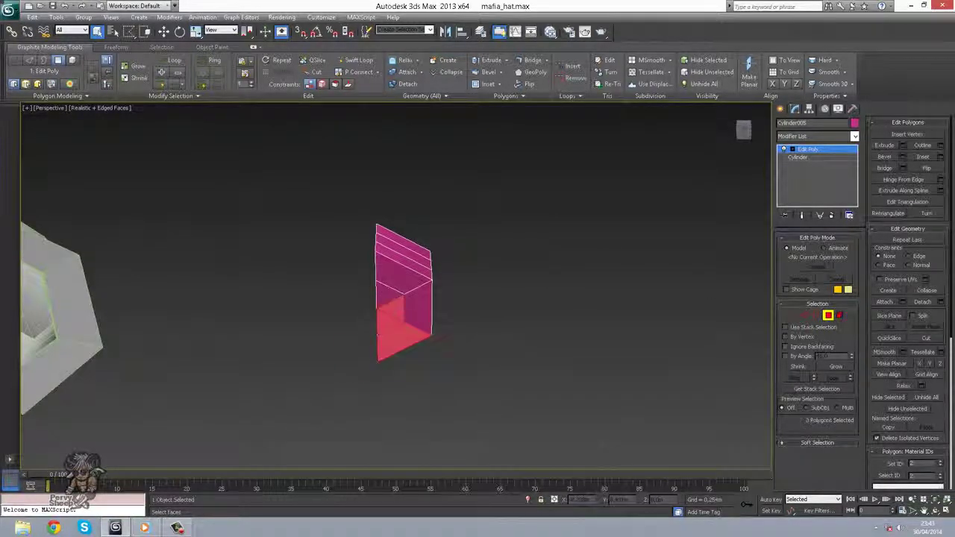
{"action": "left_click", "coordinate": [387, 296], "text": "ctrl"}
{"action": "middle_click_drag", "start_coordinate": [389, 297], "coordinate": [470, 358], "text": "alt"}
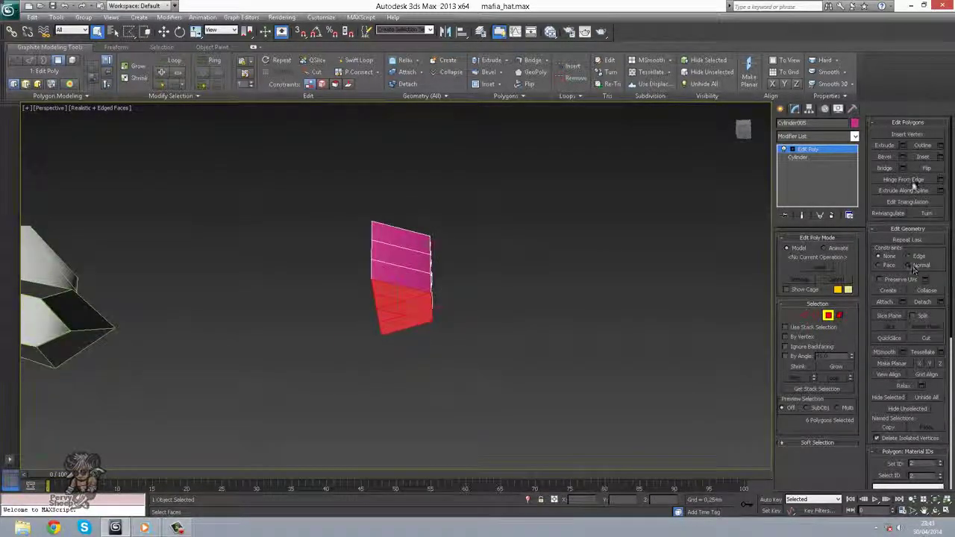
{"action": "left_click", "coordinate": [904, 156]}
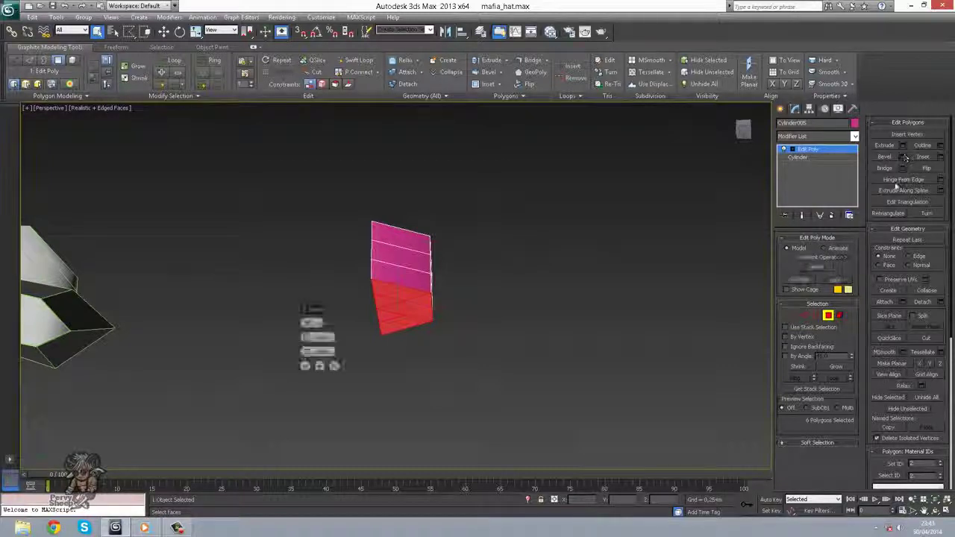
{"action": "middle_click_drag", "start_coordinate": [373, 317], "coordinate": [400, 340], "text": "alt"}
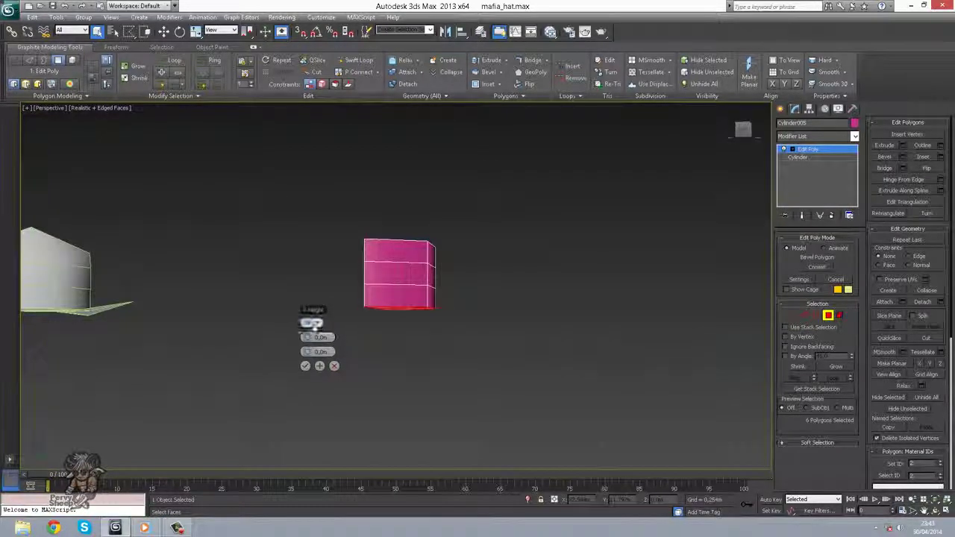
{"action": "left_click", "coordinate": [313, 323]}
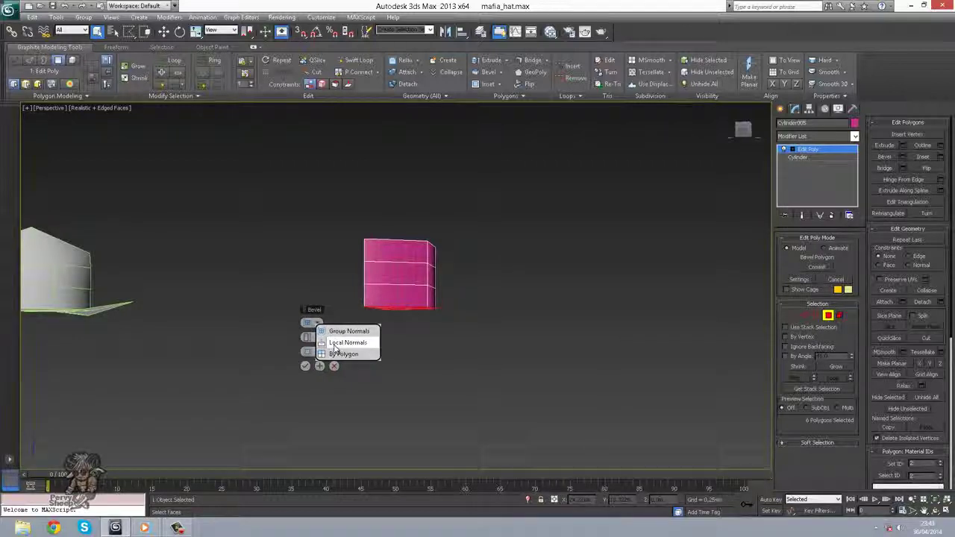
{"action": "left_click", "coordinate": [335, 343]}
{"action": "middle_click_drag", "start_coordinate": [396, 334], "coordinate": [313, 340], "text": "alt"}
{"action": "left_click_drag", "start_coordinate": [319, 340], "coordinate": [454, 353]}
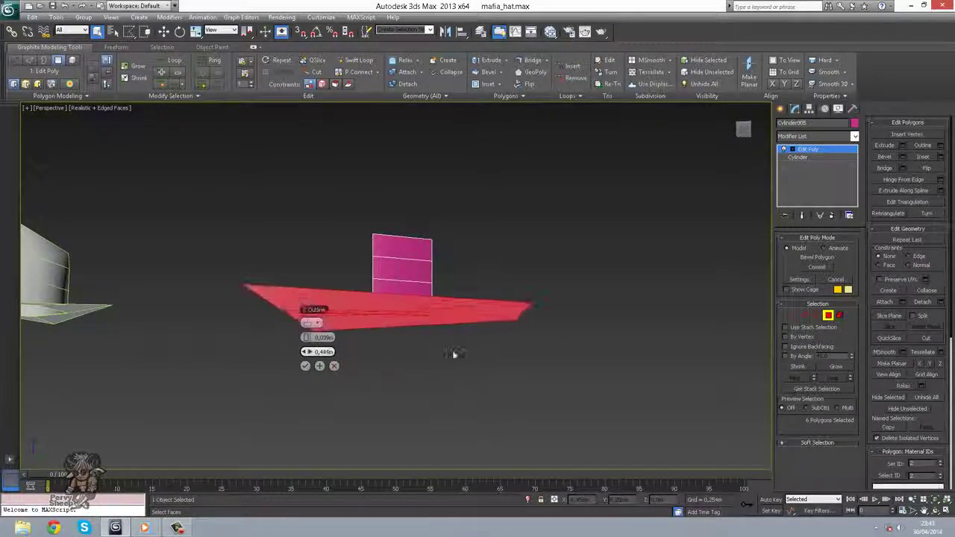
{"action": "middle_click_drag", "start_coordinate": [455, 355], "coordinate": [408, 346], "text": "alt"}
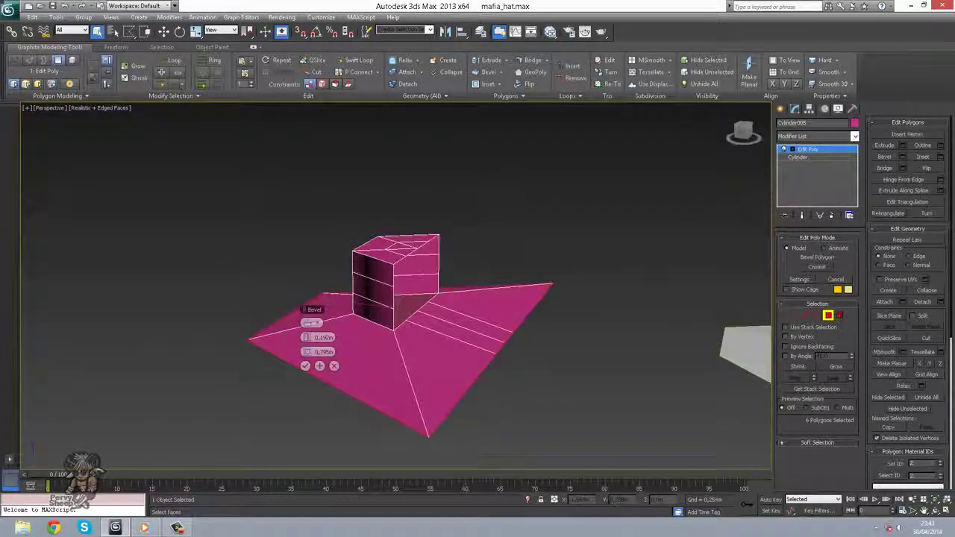
{"action": "left_click", "coordinate": [334, 366]}
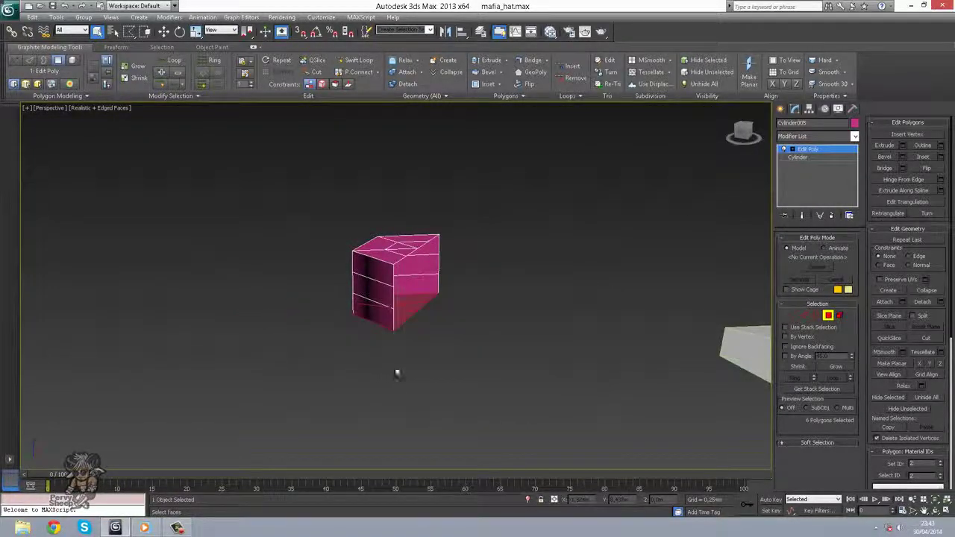
{"action": "middle_click_drag", "start_coordinate": [397, 371], "coordinate": [432, 356], "text": "alt"}
Add a Symmetry modifier to the half-cylinder and mirror it along the Y axis
{"action": "left_click", "coordinate": [816, 150]}
{"action": "left_click", "coordinate": [825, 137]}
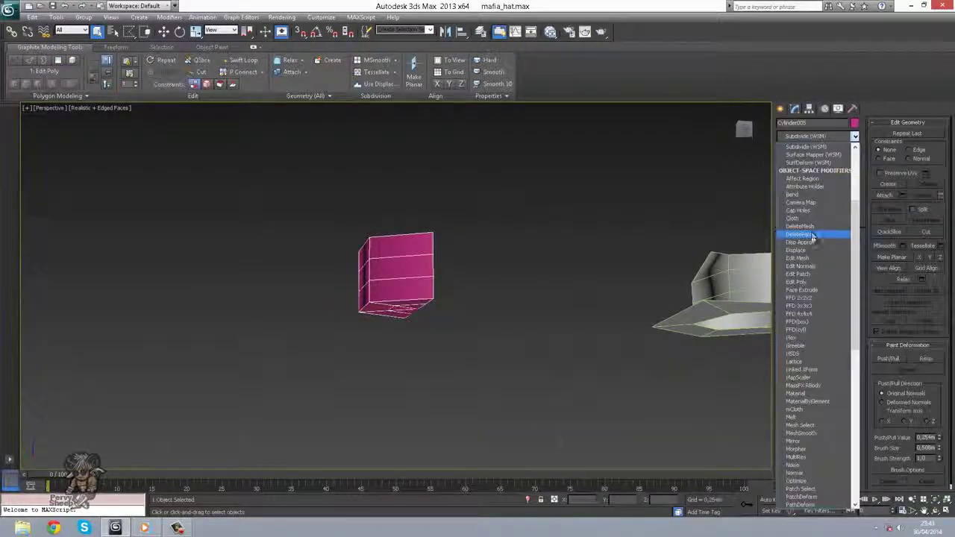
{"action": "scroll", "coordinate": [826, 284], "scroll_direction": "down", "scroll_amount": 5}
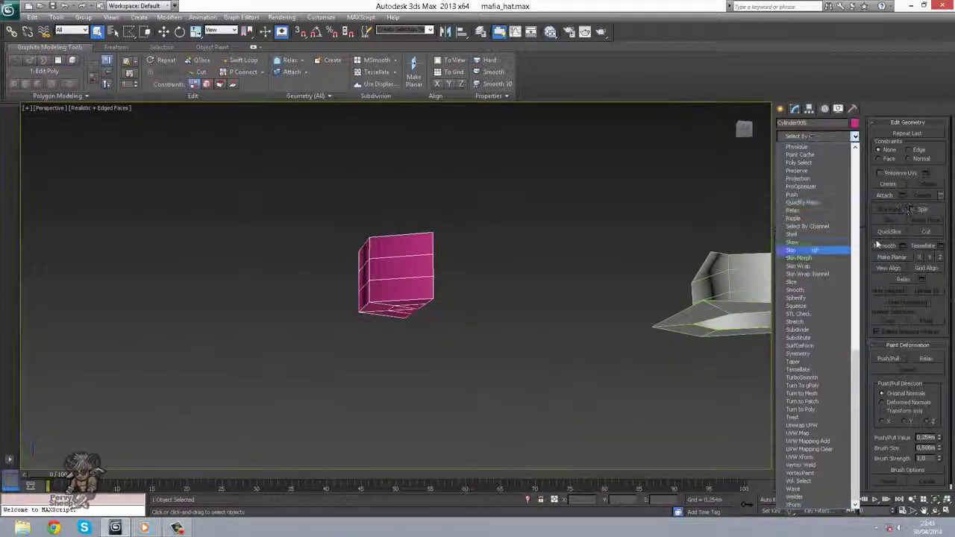
{"action": "left_click", "coordinate": [798, 353]}
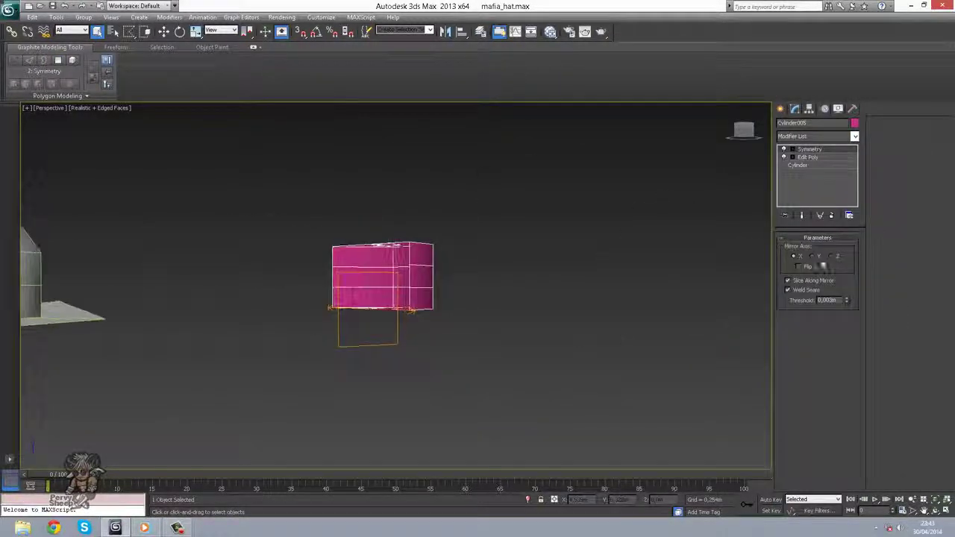
{"action": "middle_click_drag", "start_coordinate": [511, 292], "coordinate": [497, 230], "text": "alt"}
{"action": "left_click", "coordinate": [812, 256]}
{"action": "scroll", "coordinate": [407, 278], "scroll_direction": "up", "scroll_amount": 5}
{"action": "scroll", "coordinate": [402, 274], "scroll_direction": "down", "scroll_amount": 3}
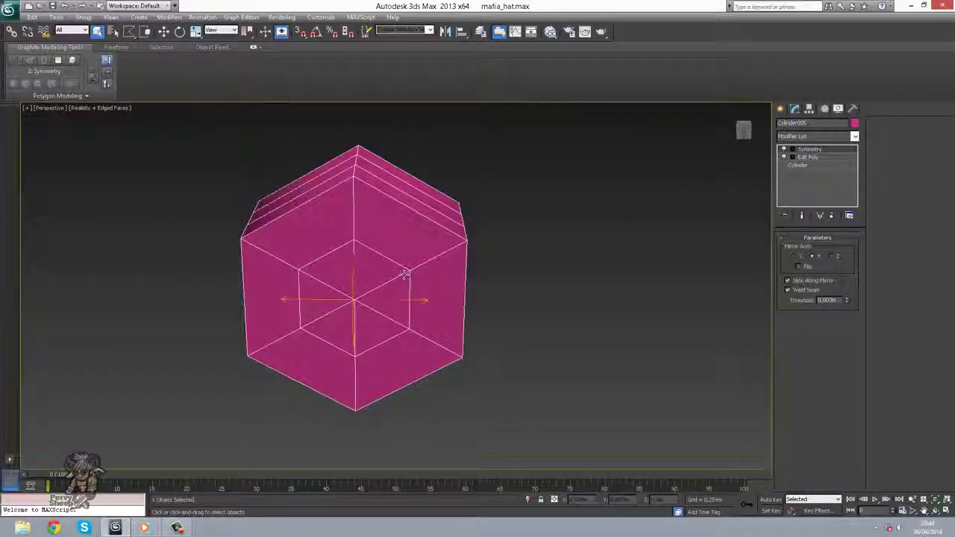
{"action": "middle_click_drag", "start_coordinate": [403, 274], "coordinate": [396, 337], "text": "alt"}
{"action": "scroll", "coordinate": [445, 322], "scroll_direction": "down", "scroll_amount": 3}
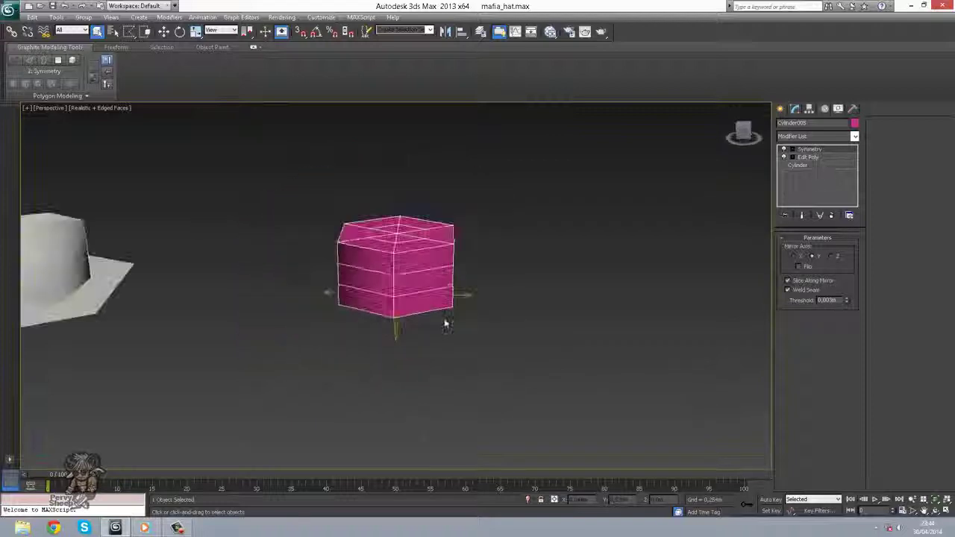
Collapse the object's whole modifier stack into a single editable poly
{"action": "right_click", "coordinate": [828, 158]}
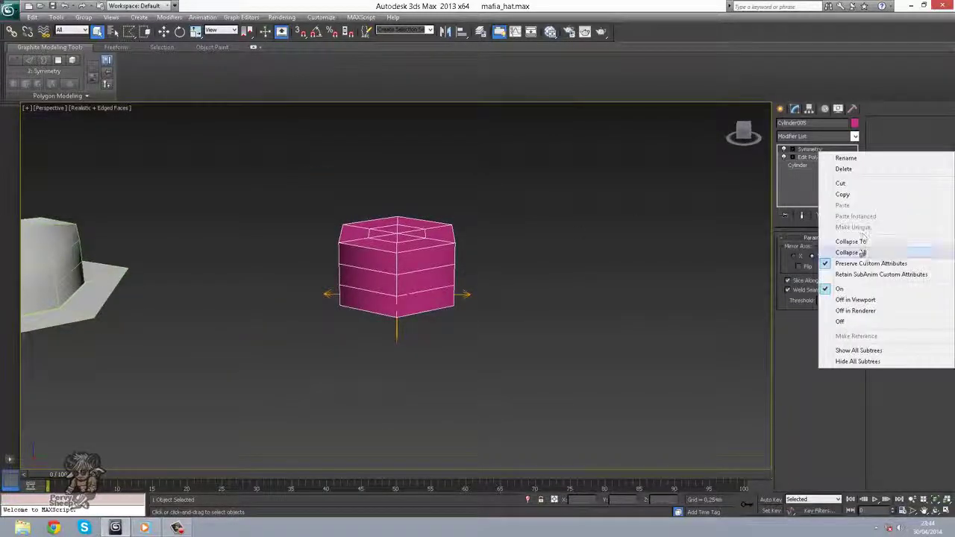
{"action": "left_click", "coordinate": [835, 252]}
{"action": "left_click", "coordinate": [525, 293]}
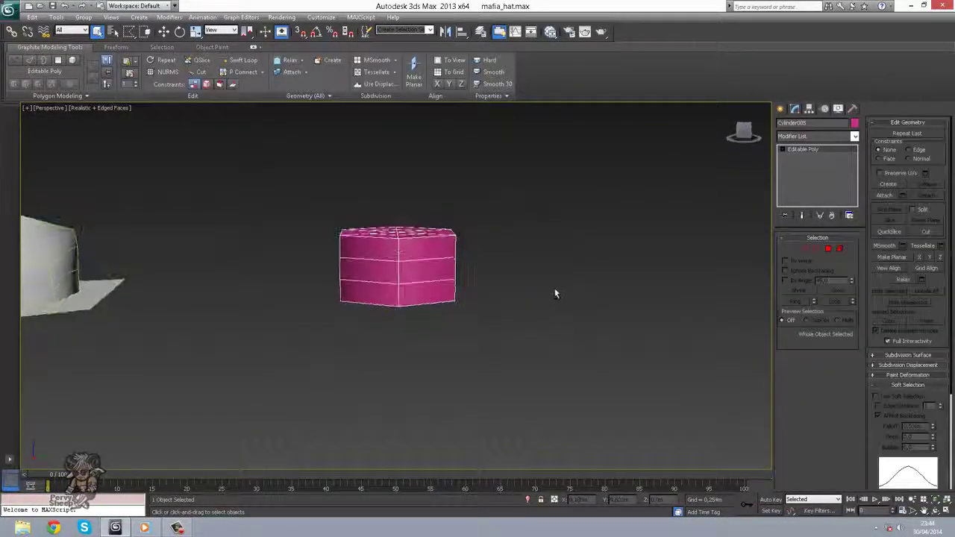
Select the twelve bottom polygons and bevel them outward into a hat brim with a height of about 0.06 m
{"action": "left_click", "coordinate": [828, 250]}
{"action": "middle_click_drag", "start_coordinate": [566, 254], "coordinate": [470, 291], "text": "alt"}
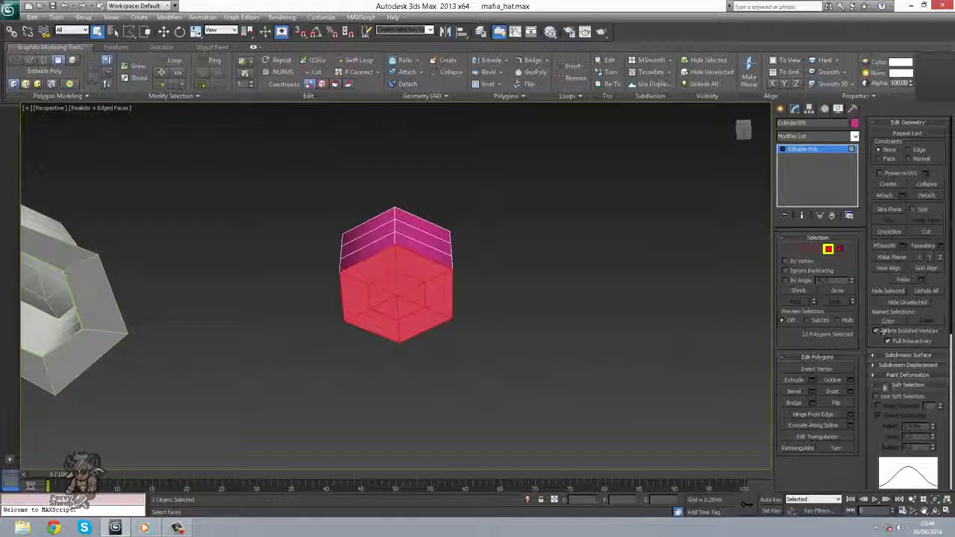
{"action": "left_click", "coordinate": [811, 392]}
{"action": "middle_click_drag", "start_coordinate": [570, 249], "coordinate": [558, 332], "text": "alt"}
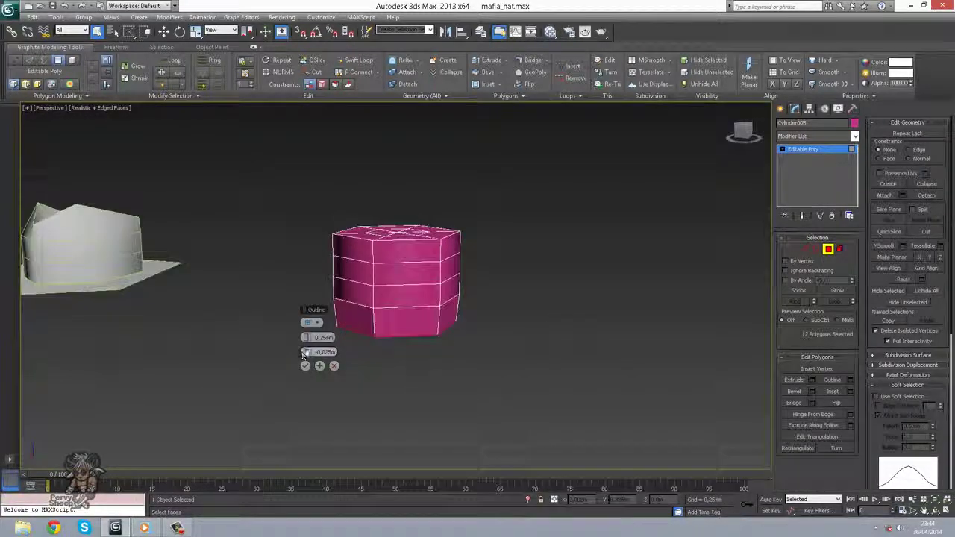
{"action": "left_click_drag", "start_coordinate": [312, 335], "coordinate": [415, 356]}
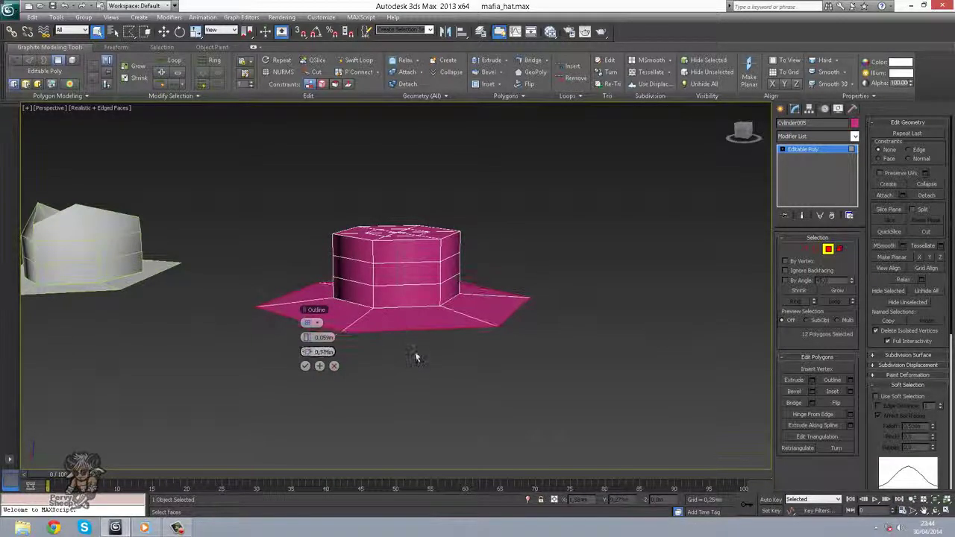
Adjust the outline of the brim's bevel to set the brim width and apply the bevel
{"action": "key", "text": "alt+w"}
{"action": "key", "text": "alt+w"}
{"action": "middle_click_drag", "start_coordinate": [567, 317], "coordinate": [510, 391], "text": "alt"}
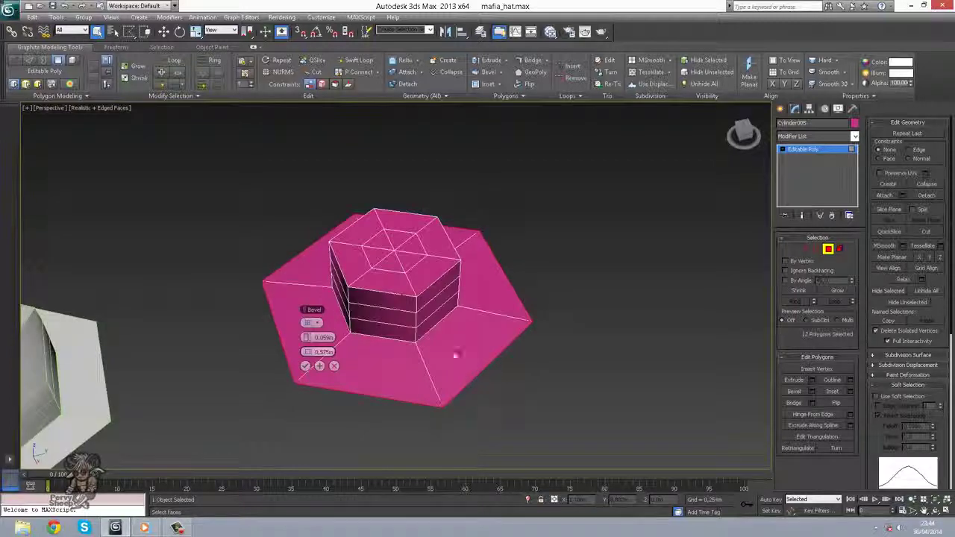
{"action": "middle_click_drag", "start_coordinate": [460, 386], "coordinate": [428, 330], "text": "alt"}
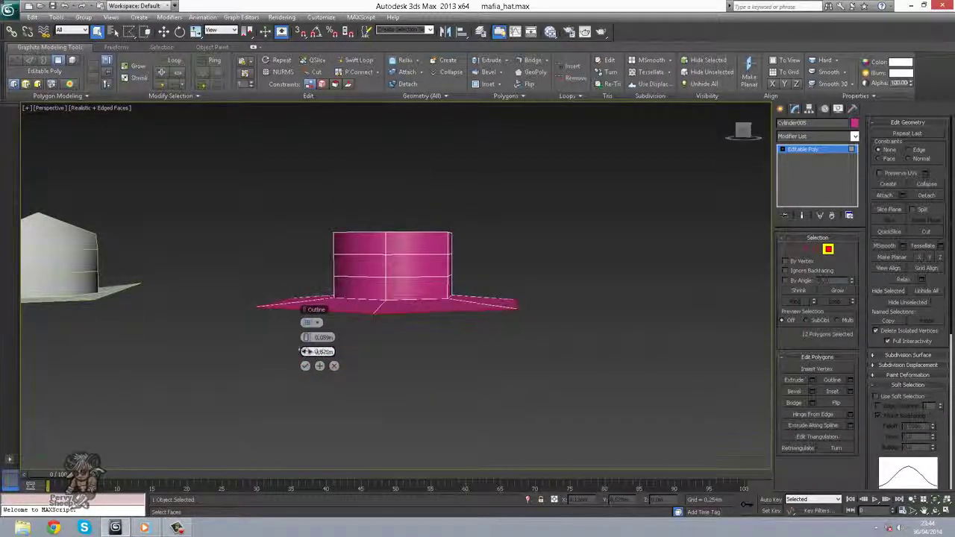
{"action": "middle_click_drag", "start_coordinate": [306, 351], "coordinate": [373, 349], "text": "alt"}
{"action": "middle_click_drag", "start_coordinate": [304, 376], "coordinate": [409, 328], "text": "alt"}
{"action": "left_click", "coordinate": [305, 366]}
{"action": "middle_click_drag", "start_coordinate": [469, 326], "coordinate": [457, 266], "text": "alt"}
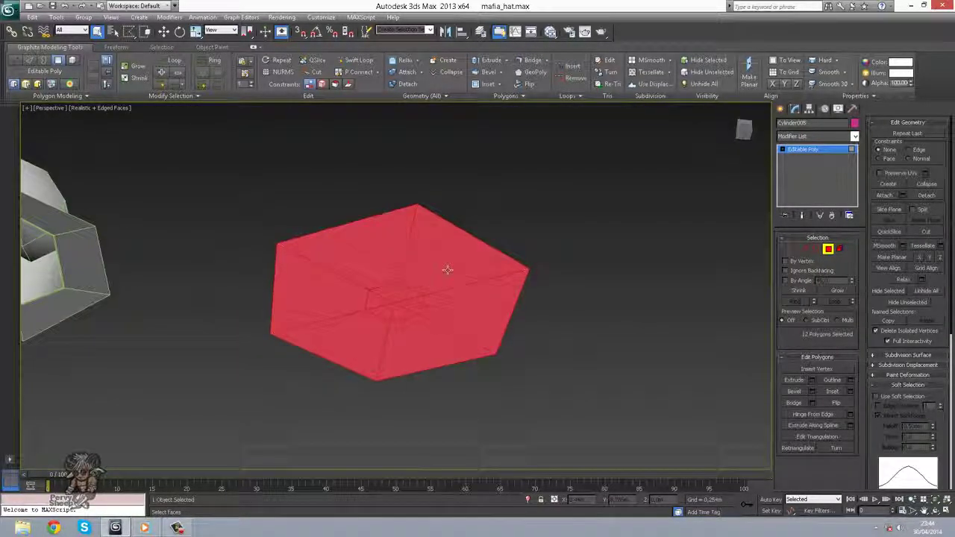
Delete the twelve bottom polygons and raise the brim's outer edge loop by about 0.06 m to flatten the brim
{"action": "key", "text": "F2"}
{"action": "middle_click_drag", "start_coordinate": [443, 322], "coordinate": [481, 373], "text": "alt"}
{"action": "left_click", "coordinate": [809, 250]}
{"action": "middle_click_drag", "start_coordinate": [545, 321], "coordinate": [473, 353], "text": "alt"}
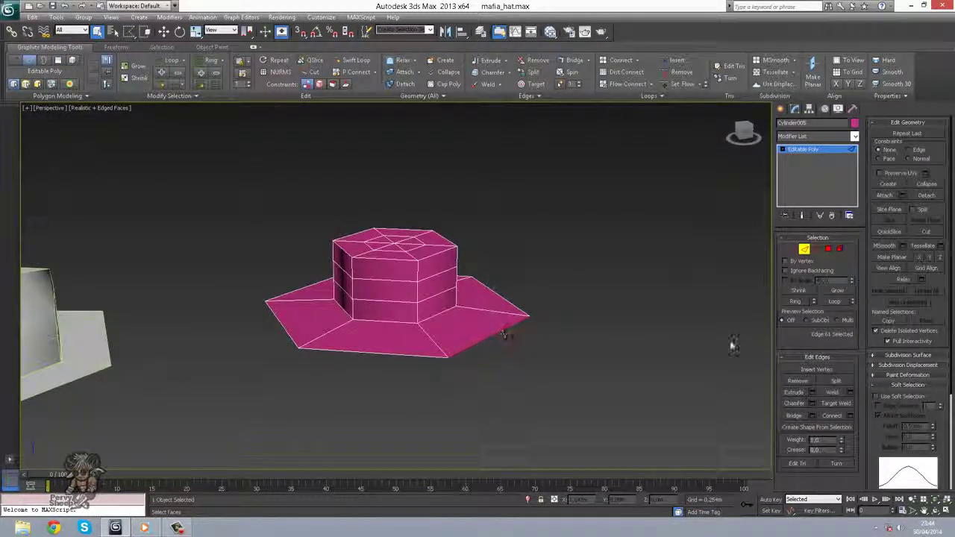
{"action": "middle_click_drag", "start_coordinate": [590, 345], "coordinate": [522, 313], "text": "alt"}
{"action": "key", "text": "w"}
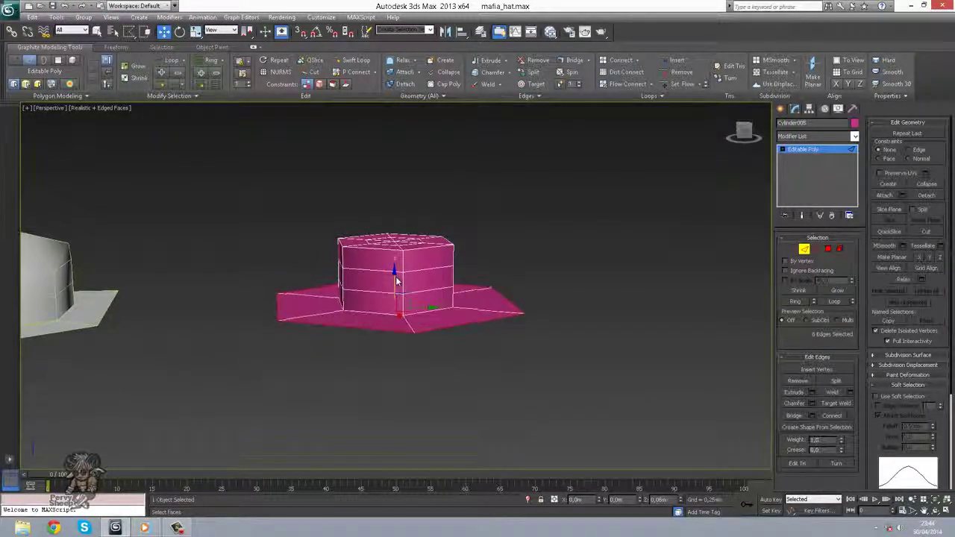
{"action": "middle_click_drag", "start_coordinate": [423, 316], "coordinate": [411, 318], "text": "alt"}
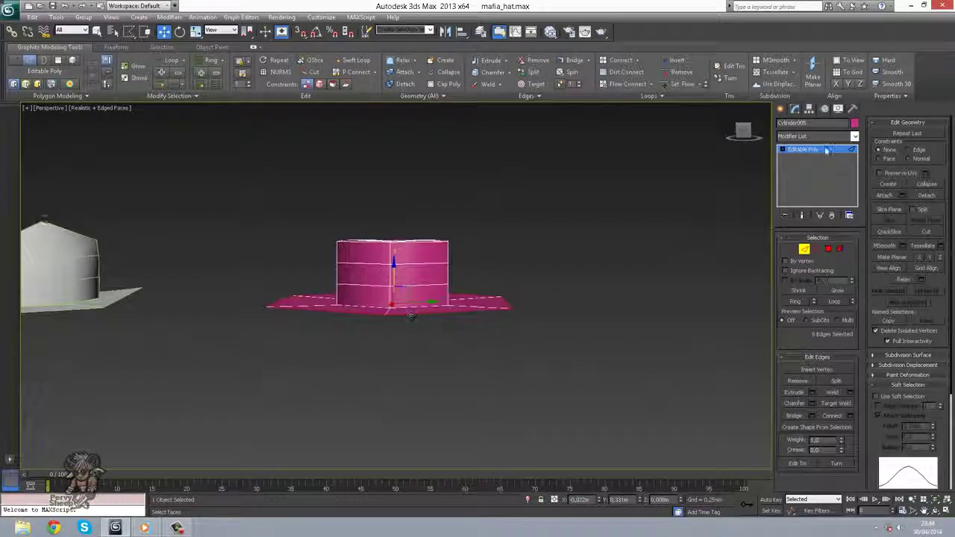
{"action": "left_click", "coordinate": [825, 150]}
Compare the new hat's crown and brim with the grey reference hats standing beside it
{"action": "middle_click_drag", "start_coordinate": [531, 291], "coordinate": [513, 300], "text": "alt"}
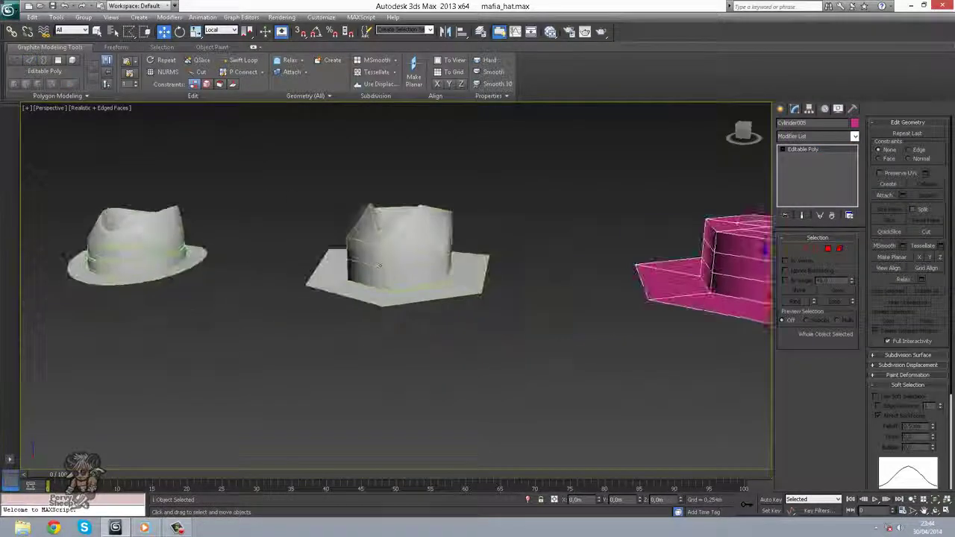
{"action": "left_click", "coordinate": [396, 258]}
{"action": "middle_click_drag", "start_coordinate": [508, 283], "coordinate": [484, 269], "text": "alt"}
{"action": "middle_click_drag", "start_coordinate": [680, 277], "coordinate": [482, 315]}
{"action": "left_click", "coordinate": [440, 290]}
{"action": "middle_click_drag", "start_coordinate": [410, 280], "coordinate": [361, 279]}
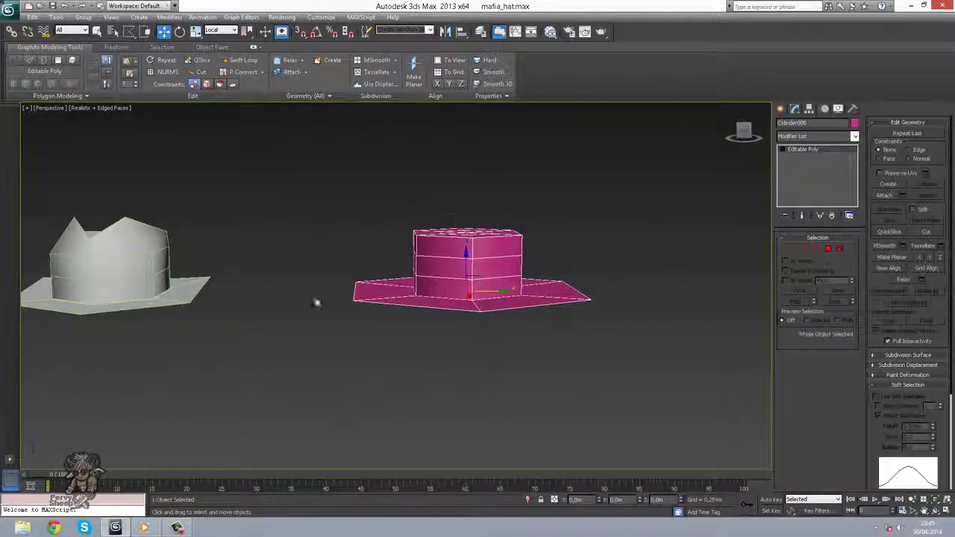
{"action": "middle_click_drag", "start_coordinate": [316, 302], "coordinate": [373, 280], "text": "alt"}
Select the eighteen polygons on one half of the hat and delete them
{"action": "left_click", "coordinate": [828, 249]}
{"action": "middle_click_drag", "start_coordinate": [463, 224], "coordinate": [446, 203], "text": "alt"}
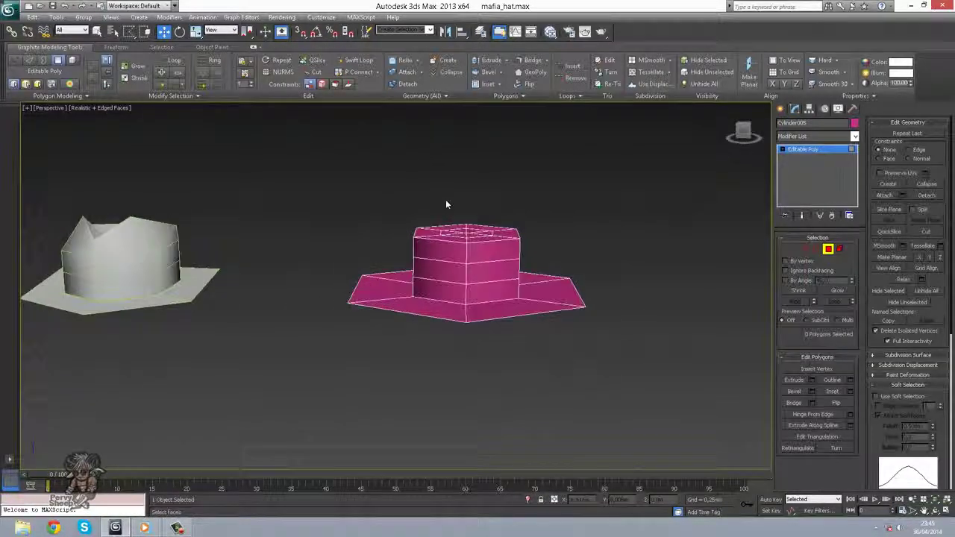
{"action": "key", "text": "q"}
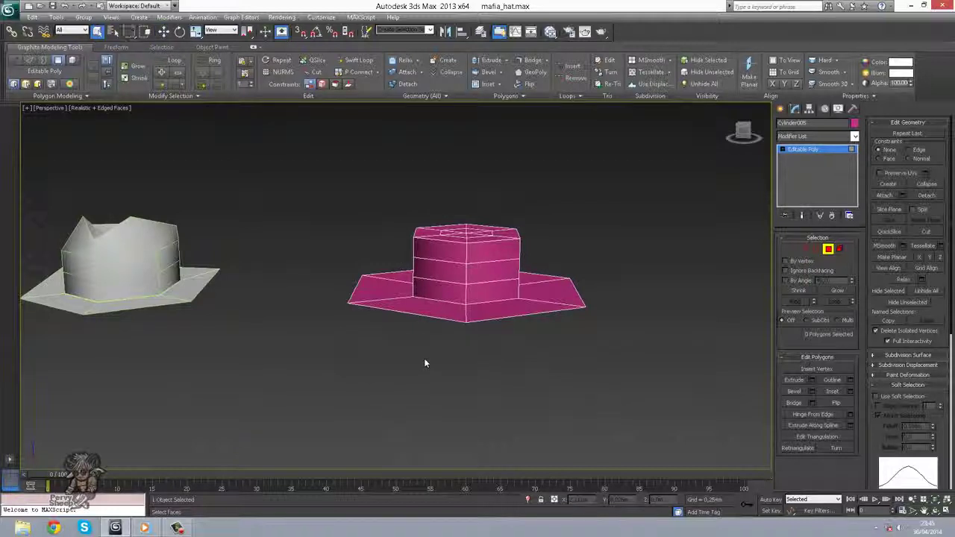
{"action": "middle_click_drag", "start_coordinate": [425, 363], "coordinate": [436, 351], "text": "alt"}
{"action": "left_click_drag", "start_coordinate": [342, 410], "coordinate": [453, 208]}
{"action": "middle_click_drag", "start_coordinate": [431, 388], "coordinate": [457, 278], "text": "alt"}
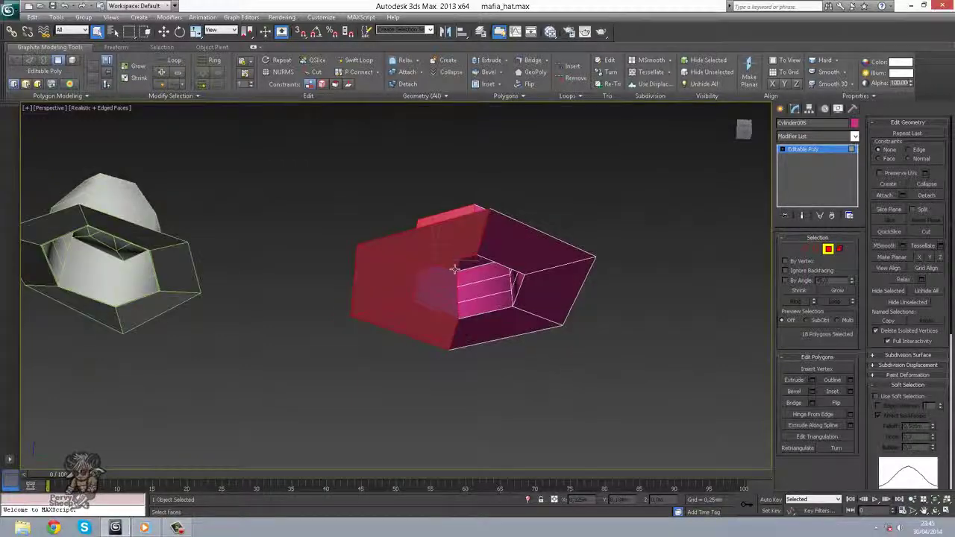
{"action": "key", "text": "Delete"}
{"action": "middle_click_drag", "start_coordinate": [456, 347], "coordinate": [469, 366], "text": "alt"}
Turn on NURMS smoothing for the remaining half hat with 2 iterations
{"action": "left_click", "coordinate": [809, 149]}
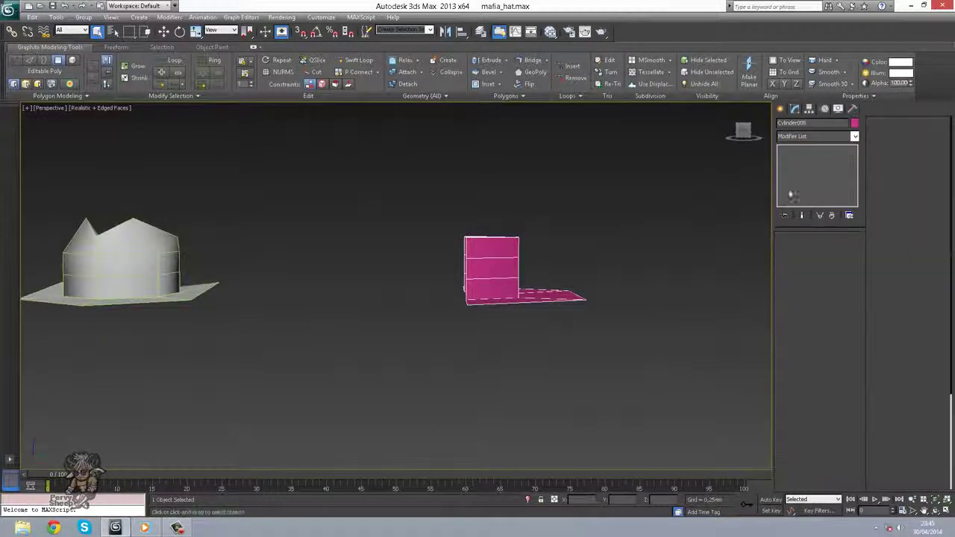
{"action": "middle_click_drag", "start_coordinate": [448, 329], "coordinate": [470, 297], "text": "alt"}
{"action": "right_click", "coordinate": [468, 290]}
{"action": "left_click", "coordinate": [449, 188]}
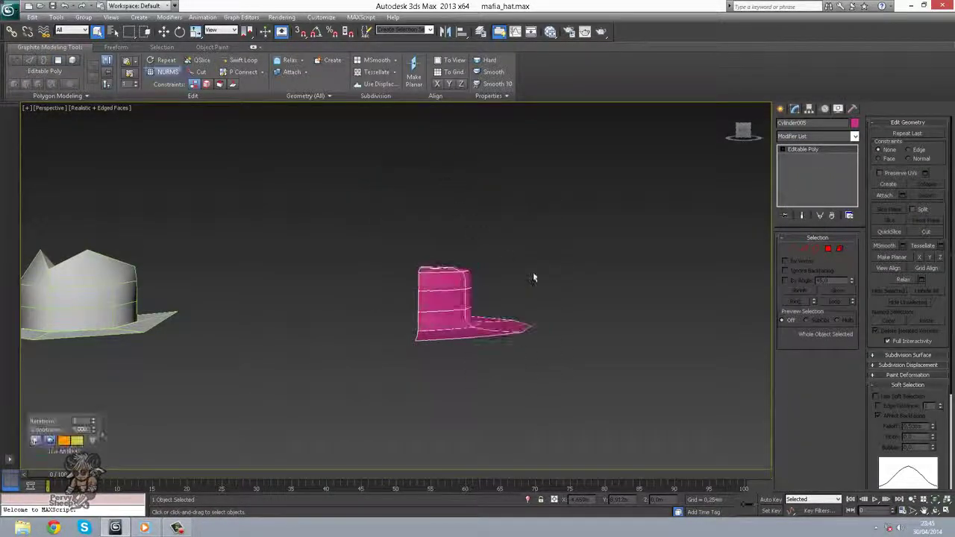
{"action": "middle_click_drag", "start_coordinate": [532, 272], "coordinate": [529, 304], "text": "alt"}
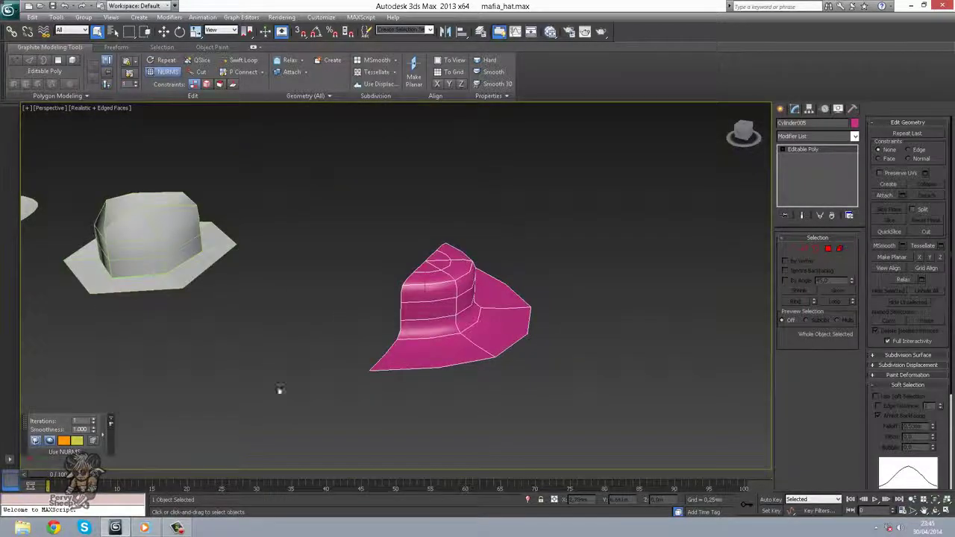
{"action": "middle_click_drag", "start_coordinate": [280, 388], "coordinate": [683, 315], "text": "alt"}
Raise a rim vertex on the side of the crown's top and lower an inner top vertex on the seam to form the dent
{"action": "left_click", "coordinate": [792, 249]}
{"action": "middle_click_drag", "start_coordinate": [522, 313], "coordinate": [454, 300], "text": "alt"}
{"action": "left_click", "coordinate": [381, 284]}
{"action": "middle_click_drag", "start_coordinate": [384, 285], "coordinate": [351, 293], "text": "alt"}
{"action": "key", "text": "w"}
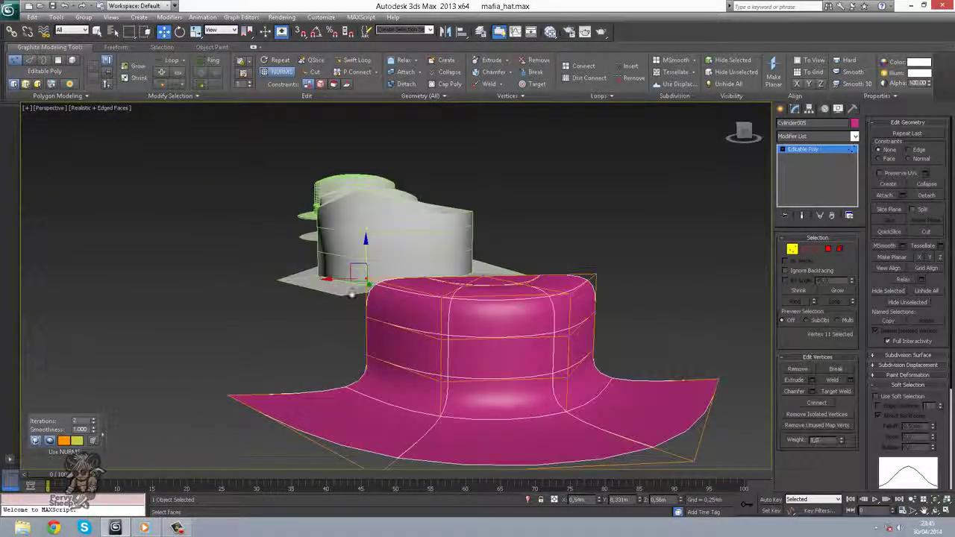
{"action": "left_click_drag", "start_coordinate": [446, 280], "coordinate": [446, 193]}
{"action": "middle_click_drag", "start_coordinate": [445, 194], "coordinate": [490, 294], "text": "alt"}
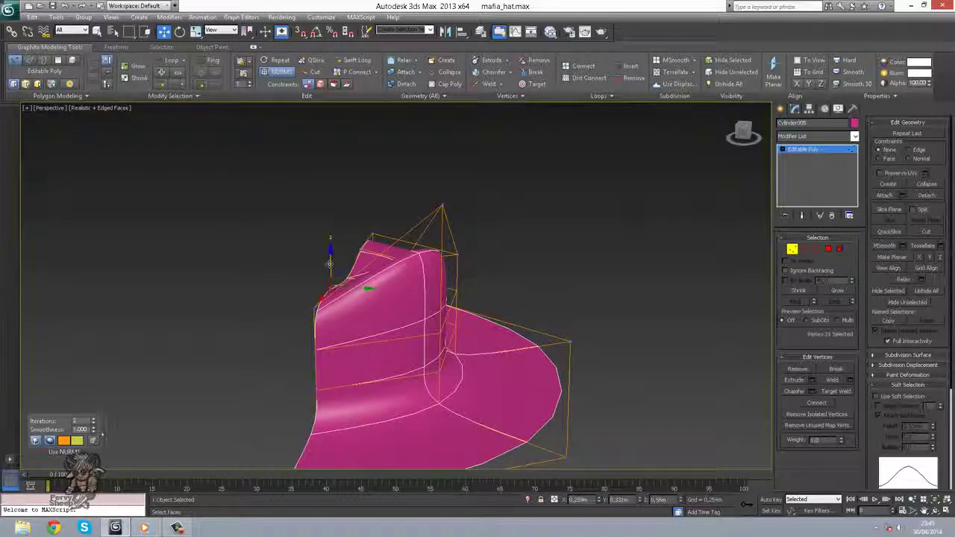
{"action": "left_click_drag", "start_coordinate": [329, 263], "coordinate": [337, 282]}
{"action": "middle_click_drag", "start_coordinate": [337, 282], "coordinate": [224, 323], "text": "alt"}
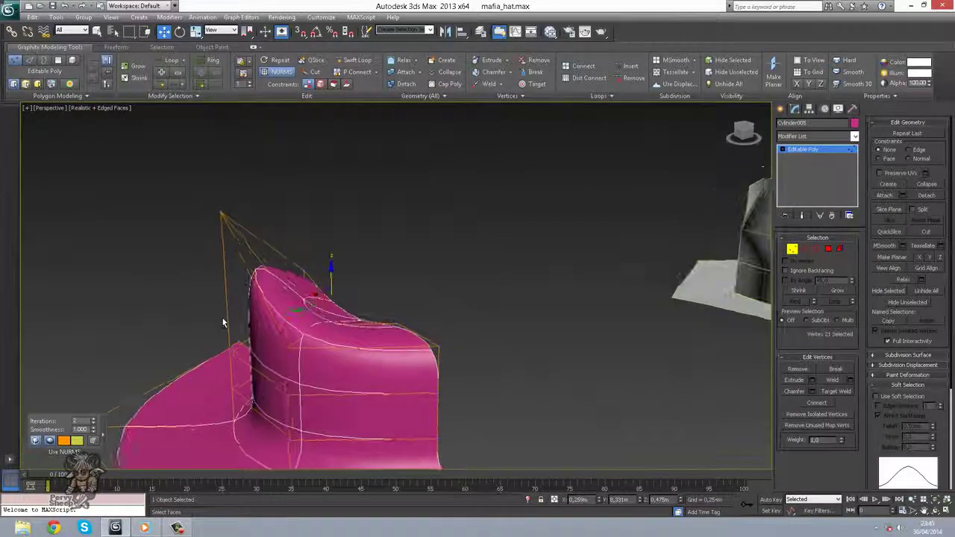
Add a Symmetry modifier to the smoothed half hat and mirror it along the Y axis
{"action": "left_click", "coordinate": [803, 151]}
{"action": "left_click", "coordinate": [824, 138]}
{"action": "scroll", "coordinate": [821, 223], "scroll_direction": "down", "scroll_amount": 10}
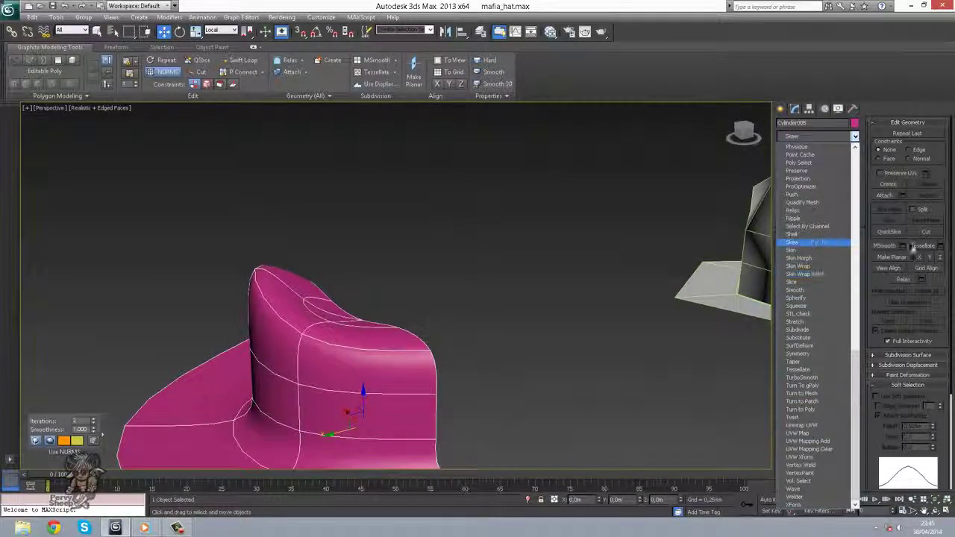
{"action": "left_click", "coordinate": [826, 355]}
{"action": "middle_click_drag", "start_coordinate": [505, 300], "coordinate": [769, 268], "text": "alt"}
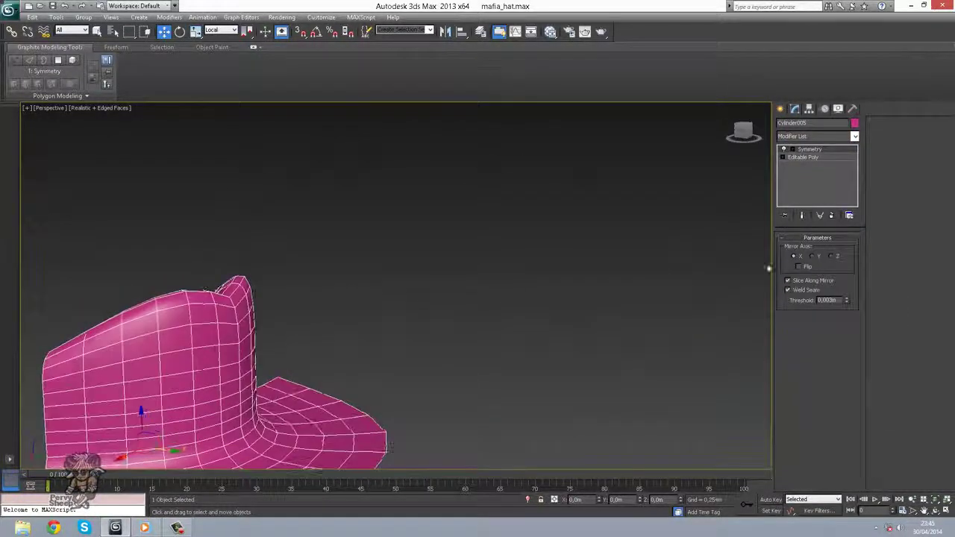
{"action": "left_click", "coordinate": [815, 256]}
{"action": "middle_click_drag", "start_coordinate": [554, 273], "coordinate": [492, 322], "text": "alt"}
{"action": "scroll", "coordinate": [547, 296], "scroll_direction": "down", "scroll_amount": 5}
{"action": "middle_click_drag", "start_coordinate": [546, 335], "coordinate": [582, 296], "text": "alt"}
Show the mirrored result while editing the base mesh's vertices, and raise vertices on the crown's top rim, including one on the seam
{"action": "left_click", "coordinate": [818, 157]}
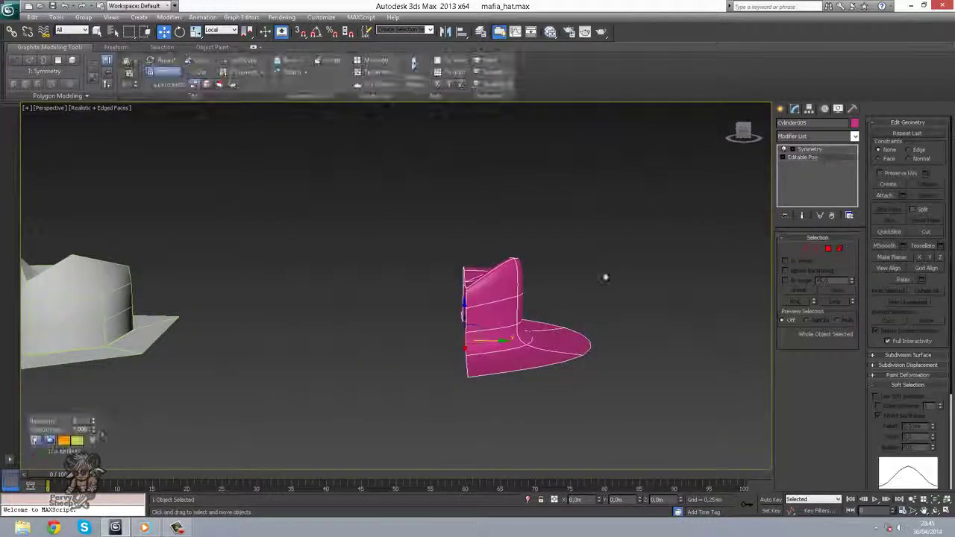
{"action": "left_click", "coordinate": [803, 216]}
{"action": "middle_click_drag", "start_coordinate": [599, 291], "coordinate": [617, 267], "text": "alt"}
{"action": "left_click", "coordinate": [791, 249]}
{"action": "middle_click_drag", "start_coordinate": [557, 279], "coordinate": [488, 312], "text": "alt"}
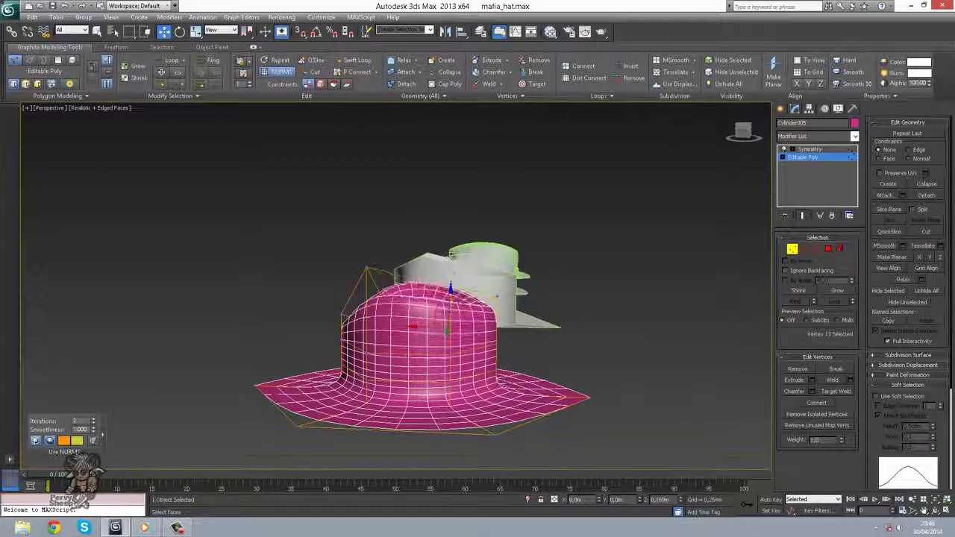
{"action": "middle_click_drag", "start_coordinate": [450, 249], "coordinate": [348, 388], "text": "alt"}
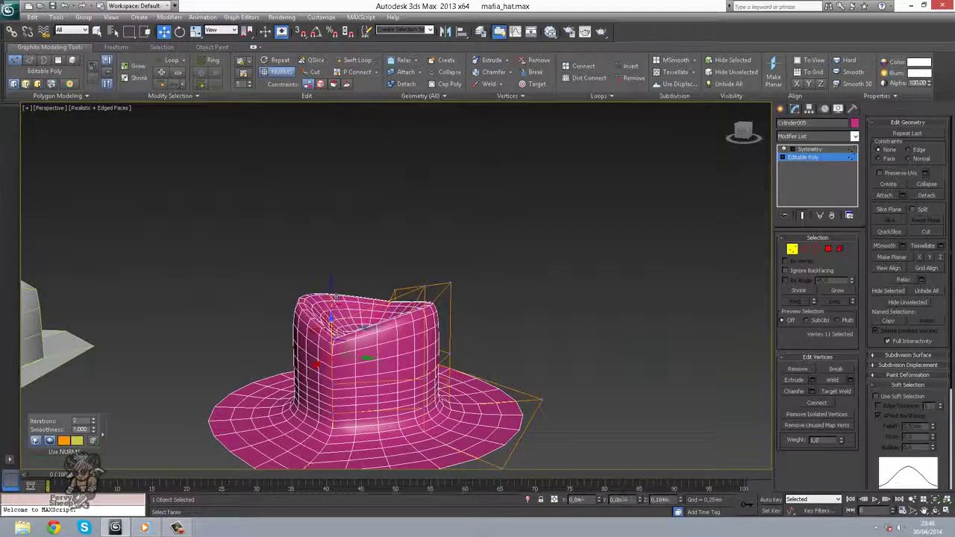
{"action": "middle_click_drag", "start_coordinate": [337, 296], "coordinate": [483, 319], "text": "alt"}
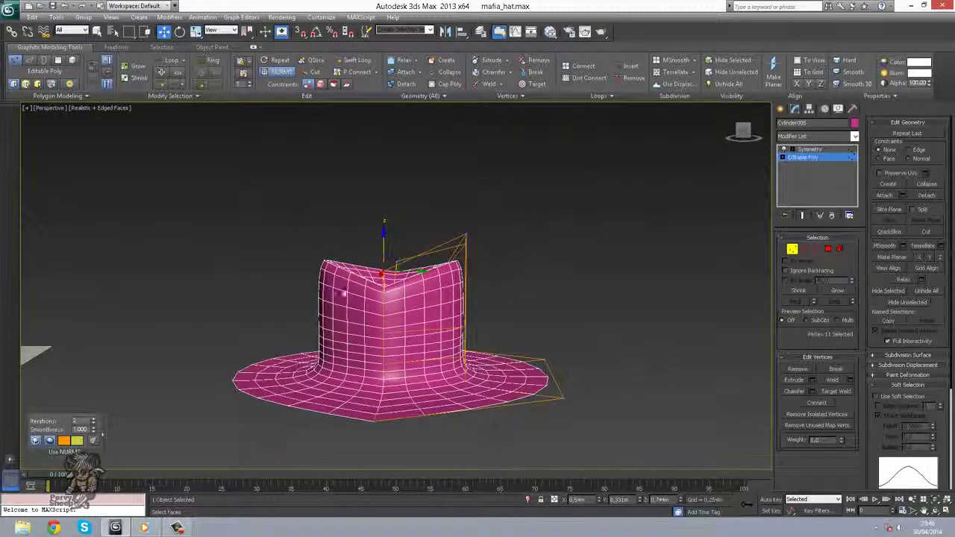
Hide the mirrored result, select fourteen vertices of the half crown and move them down to lower its height
{"action": "left_click", "coordinate": [805, 149]}
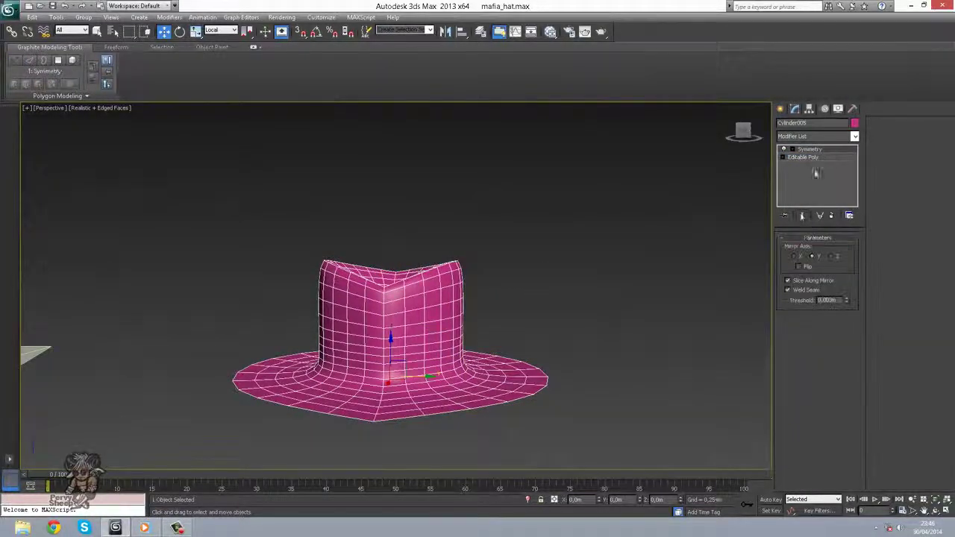
{"action": "left_click", "coordinate": [812, 158]}
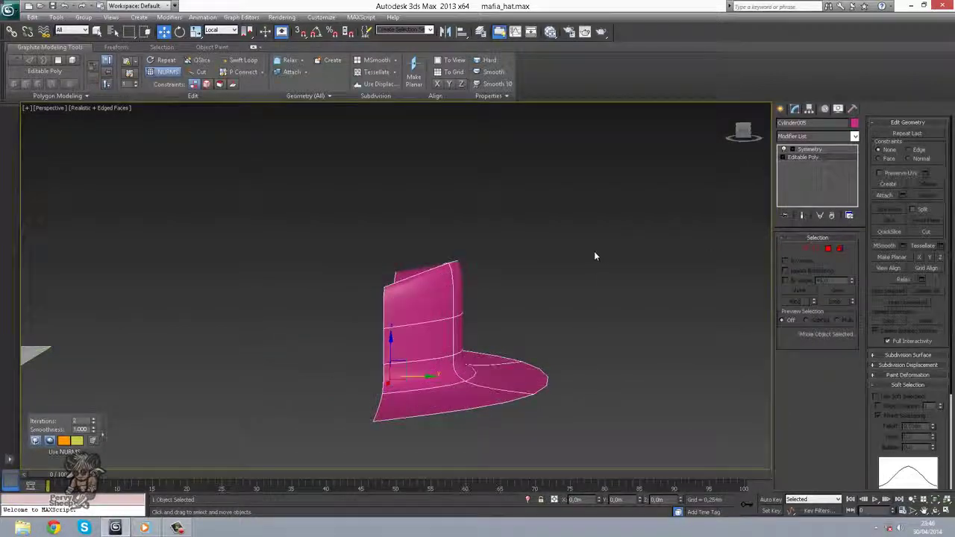
{"action": "left_click", "coordinate": [790, 250]}
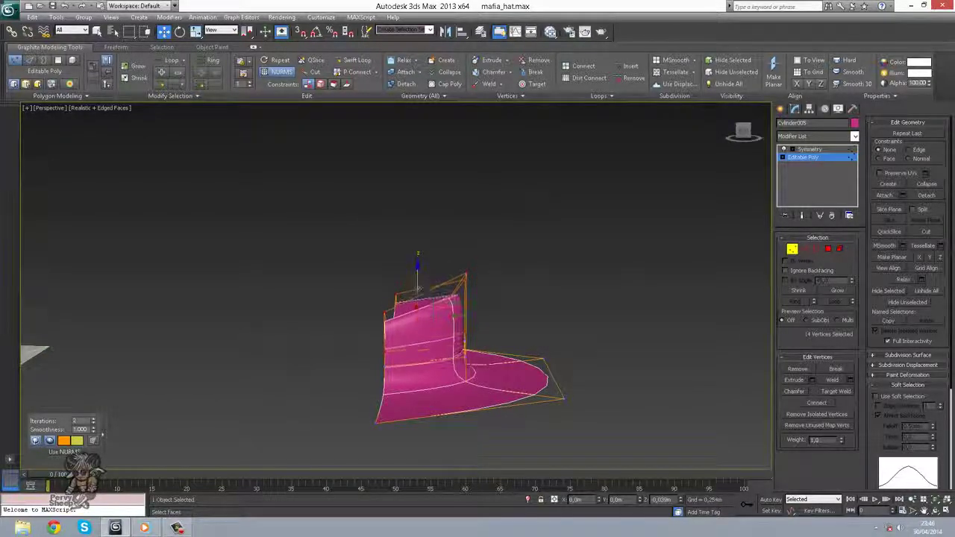
{"action": "left_click_drag", "start_coordinate": [418, 287], "coordinate": [419, 298]}
{"action": "middle_click_drag", "start_coordinate": [419, 298], "coordinate": [514, 306], "text": "alt"}
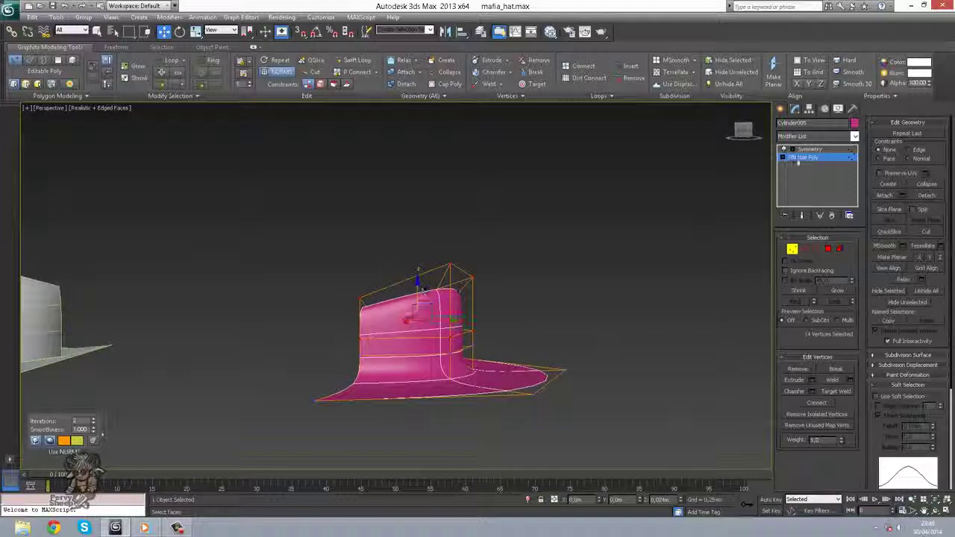
Show the mirrored hat again and scale the whole object down non-uniformly along its Y and X axes
{"action": "left_click", "coordinate": [797, 158]}
{"action": "left_click", "coordinate": [802, 216]}
{"action": "middle_click_drag", "start_coordinate": [524, 272], "coordinate": [499, 276], "text": "alt"}
{"action": "middle_click_drag", "start_coordinate": [565, 282], "coordinate": [449, 368], "text": "alt"}
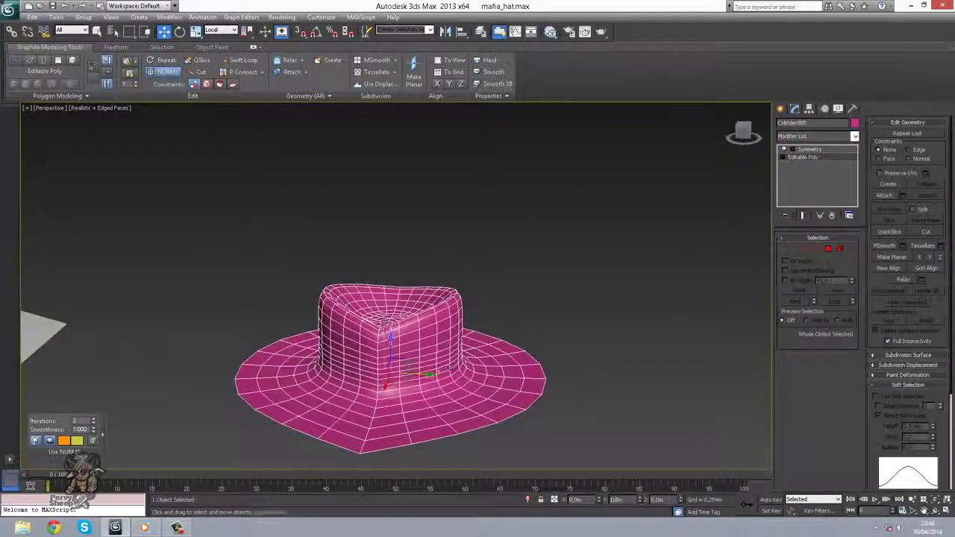
{"action": "left_click_drag", "start_coordinate": [429, 376], "coordinate": [419, 375]}
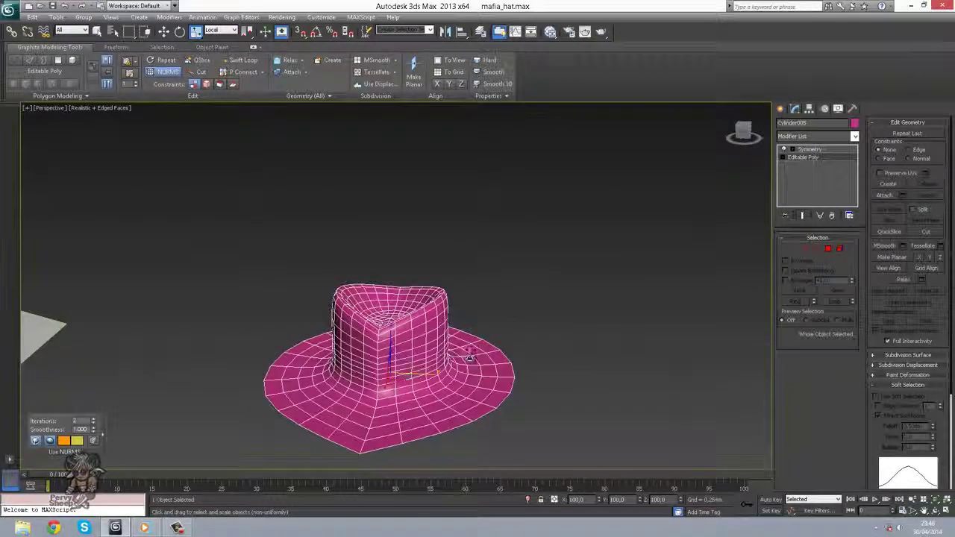
{"action": "middle_click_drag", "start_coordinate": [469, 357], "coordinate": [398, 359], "text": "alt"}
{"action": "left_click_drag", "start_coordinate": [351, 370], "coordinate": [356, 370]}
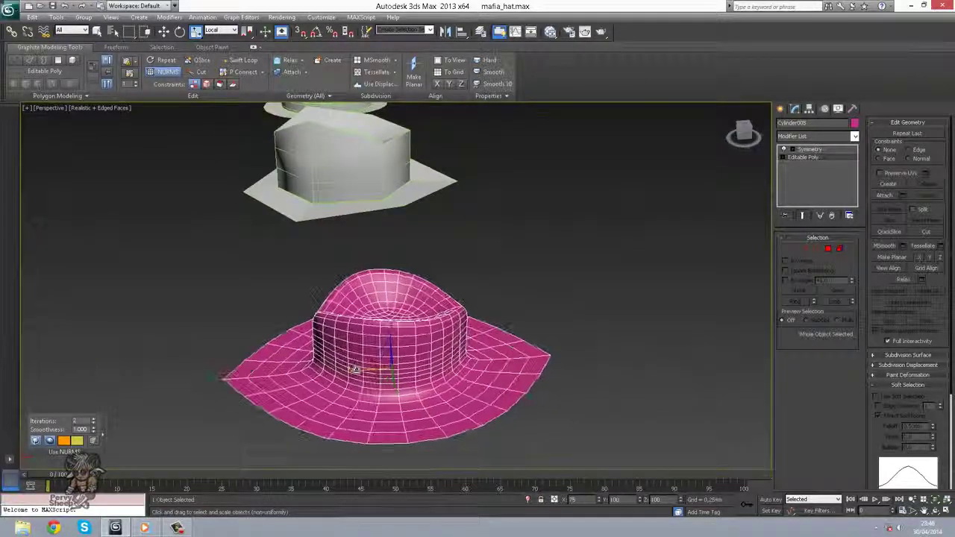
{"action": "middle_click_drag", "start_coordinate": [358, 373], "coordinate": [576, 291], "text": "alt"}
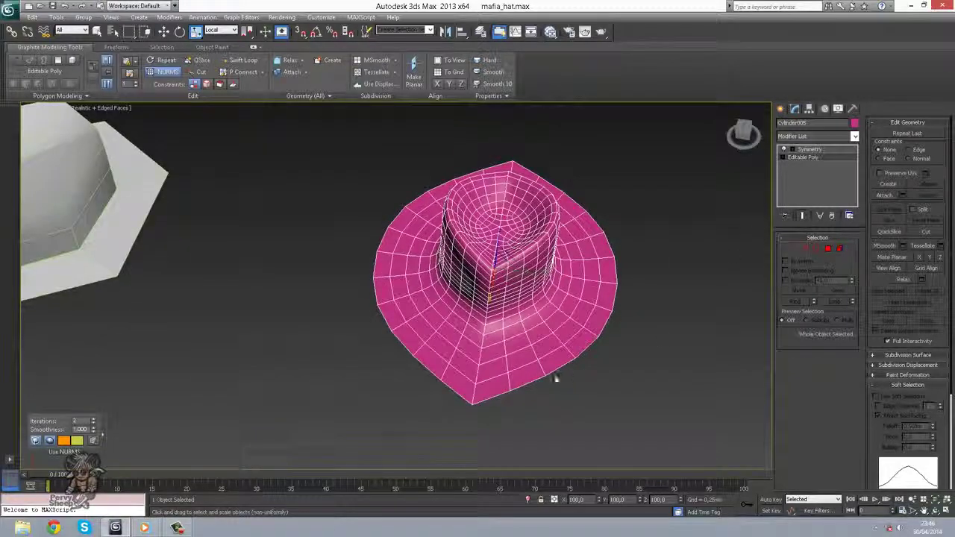
{"action": "middle_click_drag", "start_coordinate": [368, 399], "coordinate": [647, 369]}
Adjust the height of the front and back seam vertices on the crown's top rim
{"action": "key", "text": "z"}
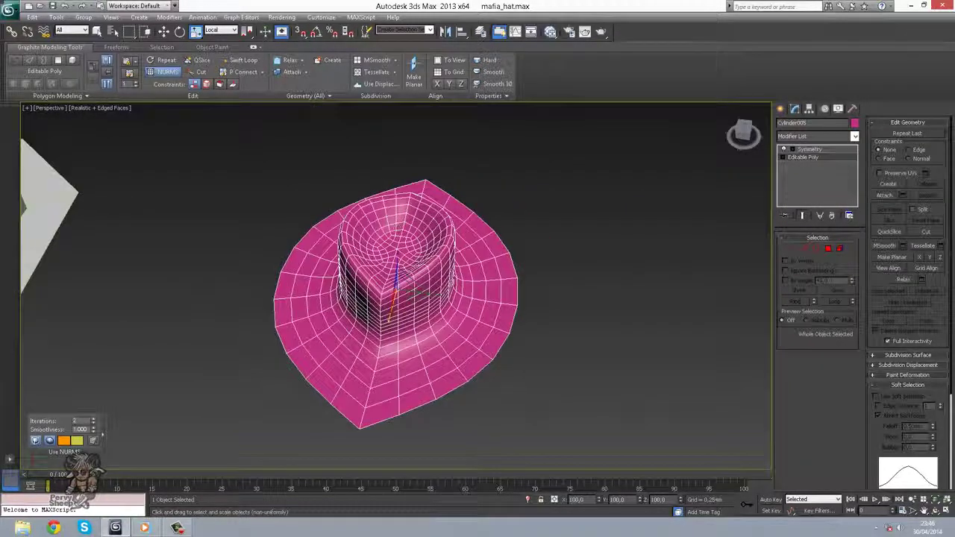
{"action": "key", "text": "1"}
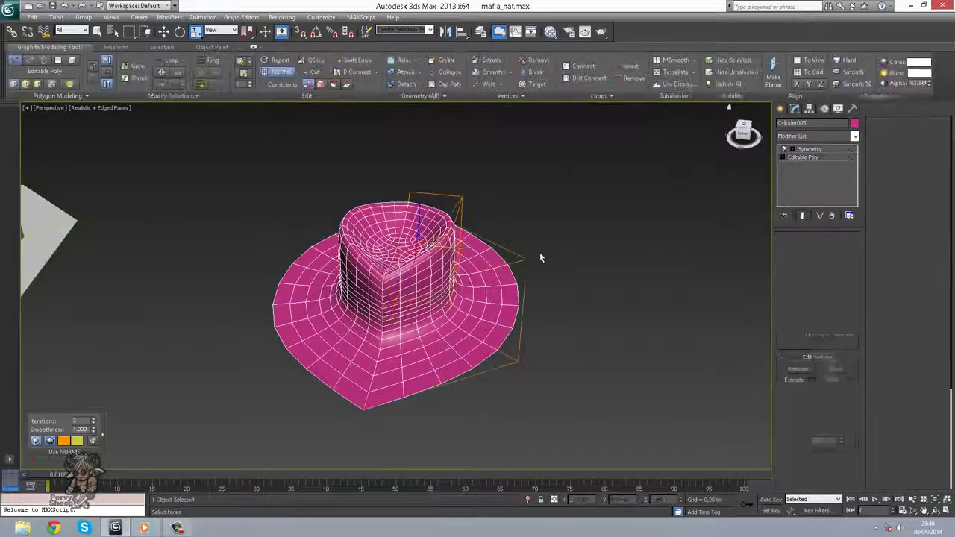
{"action": "middle_click_drag", "start_coordinate": [539, 256], "coordinate": [484, 267], "text": "alt"}
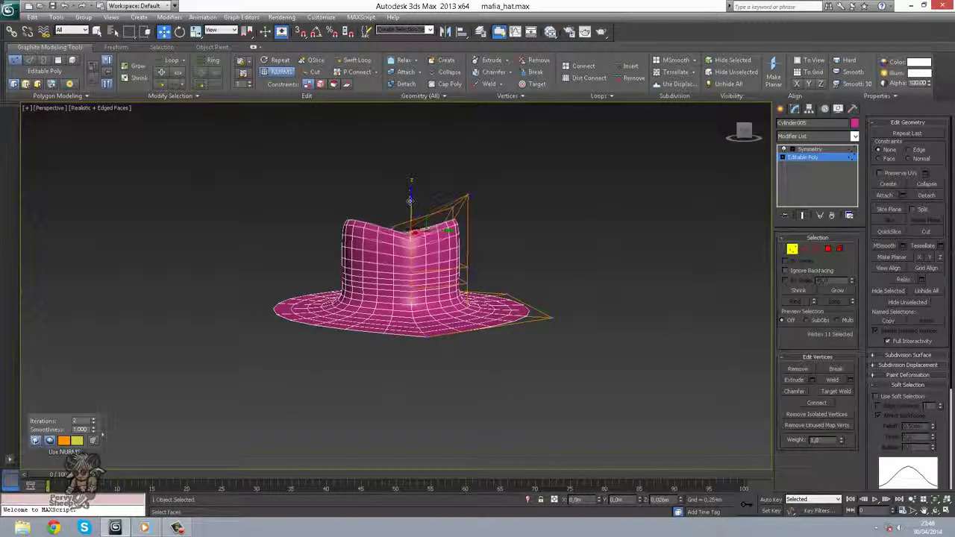
{"action": "middle_click_drag", "start_coordinate": [447, 223], "coordinate": [416, 175], "text": "alt"}
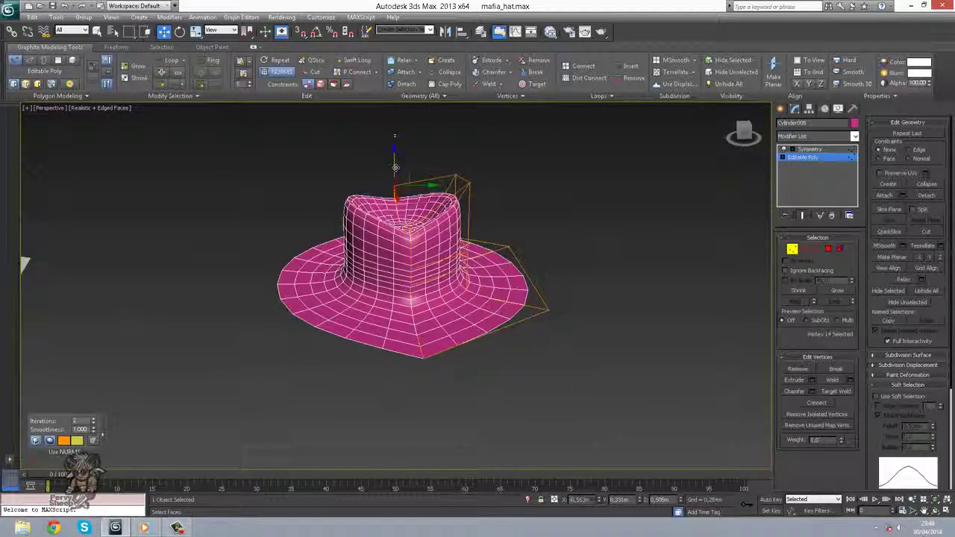
Pull the two side rim vertices of the crown inward and down, and adjust the seam vertex at the crown's far end
{"action": "middle_click_drag", "start_coordinate": [501, 163], "coordinate": [483, 160], "text": "alt"}
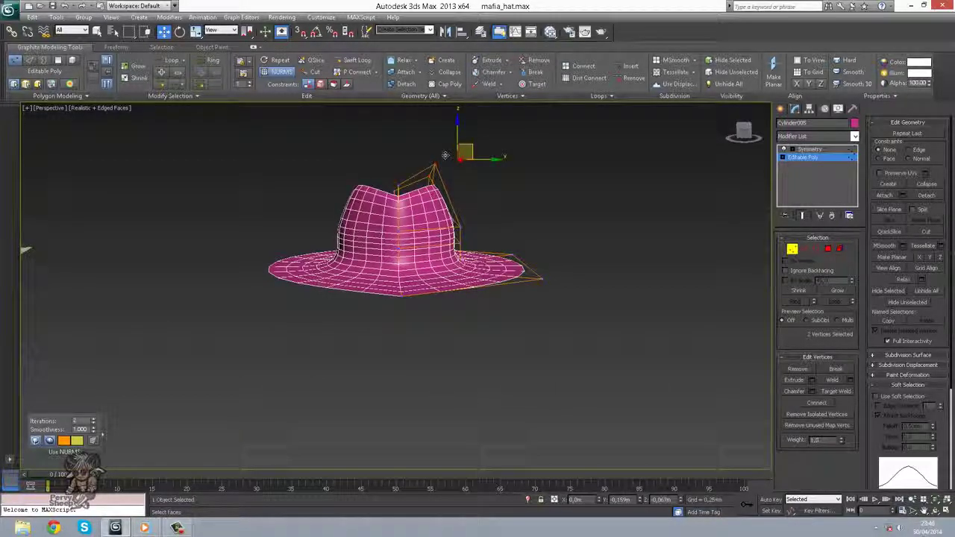
{"action": "middle_click_drag", "start_coordinate": [443, 155], "coordinate": [453, 207], "text": "alt"}
{"action": "left_click", "coordinate": [505, 196]}
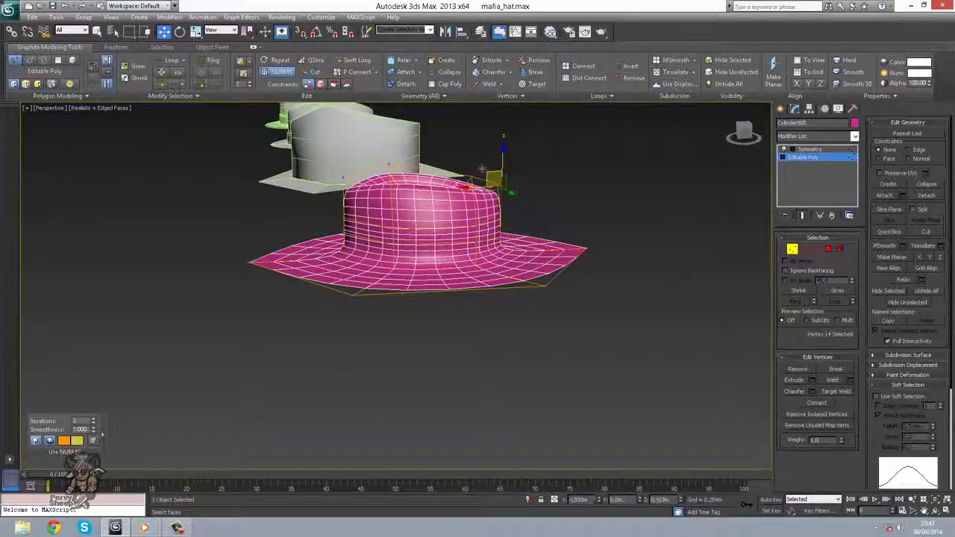
{"action": "middle_click_drag", "start_coordinate": [483, 166], "coordinate": [513, 172], "text": "alt"}
Remove the Symmetry modifier from the hat and toggle NURMS smoothing on the half mesh
{"action": "middle_click_drag", "start_coordinate": [433, 272], "coordinate": [416, 200], "text": "alt"}
{"action": "scroll", "coordinate": [518, 273], "scroll_direction": "down", "scroll_amount": 5}
{"action": "scroll", "coordinate": [527, 221], "scroll_direction": "up", "scroll_amount": 8}
{"action": "scroll", "coordinate": [540, 258], "scroll_direction": "down", "scroll_amount": 5}
{"action": "left_click", "coordinate": [803, 150]}
{"action": "left_click", "coordinate": [832, 215]}
{"action": "right_click", "coordinate": [417, 200]}
{"action": "left_click", "coordinate": [393, 92]}
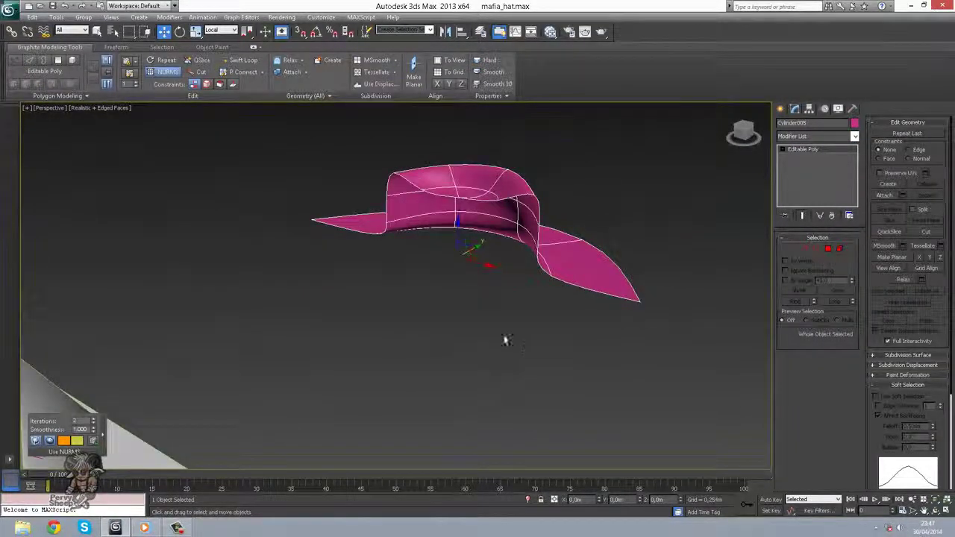
Turn off NURMS smoothing on the half mesh and add a Symmetry modifier to complete the hat
{"action": "middle_click_drag", "start_coordinate": [505, 339], "coordinate": [463, 218], "text": "alt"}
{"action": "right_click", "coordinate": [460, 213]}
{"action": "left_click", "coordinate": [445, 107]}
{"action": "middle_click_drag", "start_coordinate": [505, 324], "coordinate": [373, 351], "text": "alt"}
{"action": "left_click", "coordinate": [817, 136]}
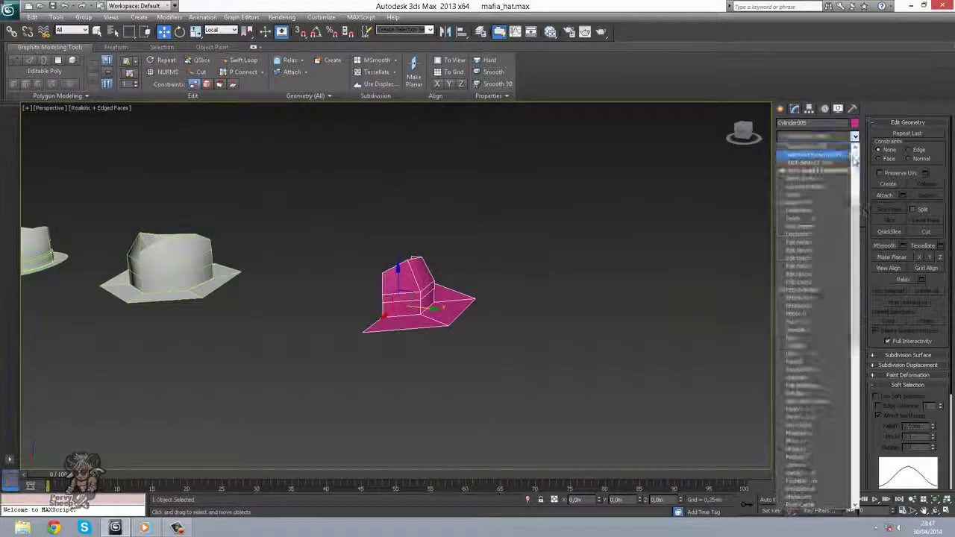
{"action": "left_click", "coordinate": [822, 356]}
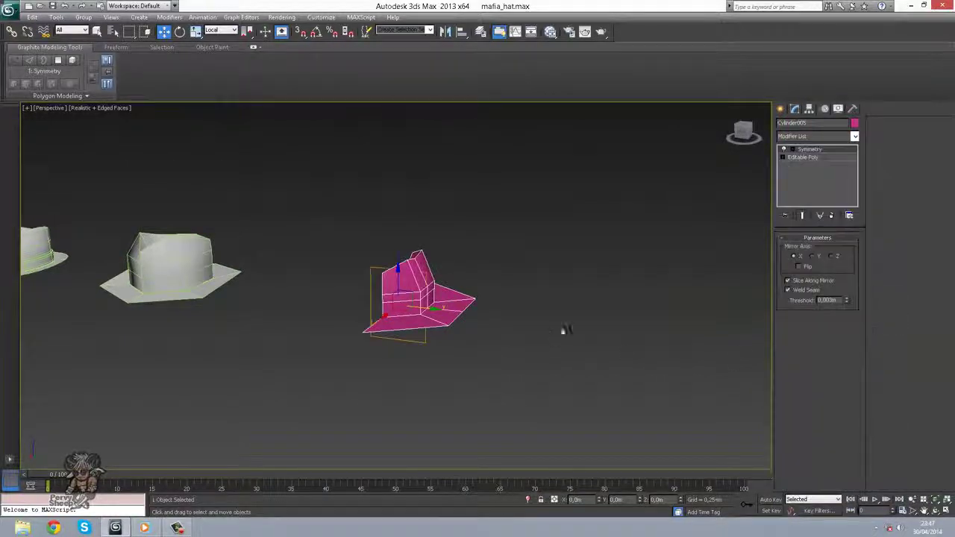
{"action": "middle_click_drag", "start_coordinate": [520, 284], "coordinate": [671, 224], "text": "alt"}
Collapse the hat's whole modifier stack into a single Editable Poly
{"action": "right_click", "coordinate": [813, 150]}
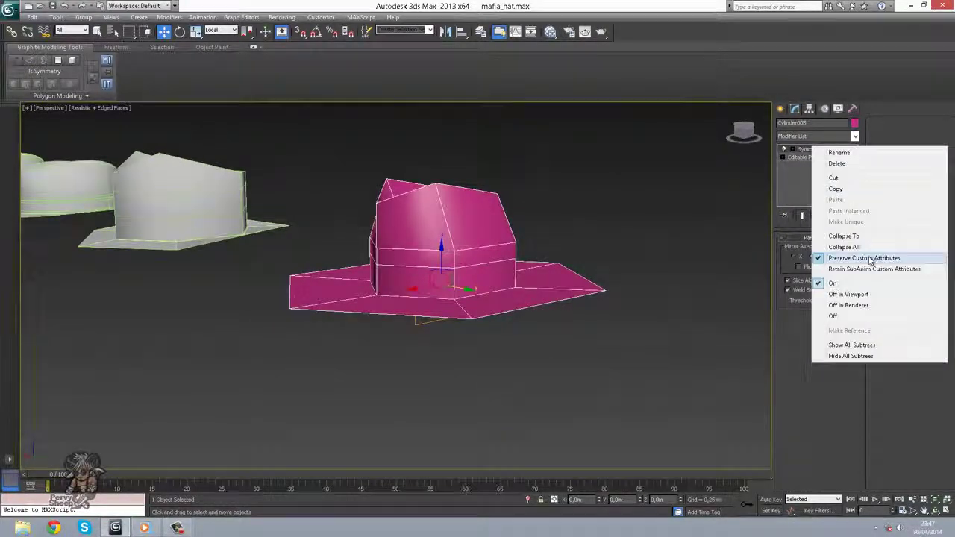
{"action": "left_click", "coordinate": [866, 249]}
{"action": "left_click", "coordinate": [522, 293]}
{"action": "middle_click_drag", "start_coordinate": [446, 335], "coordinate": [567, 351], "text": "alt"}
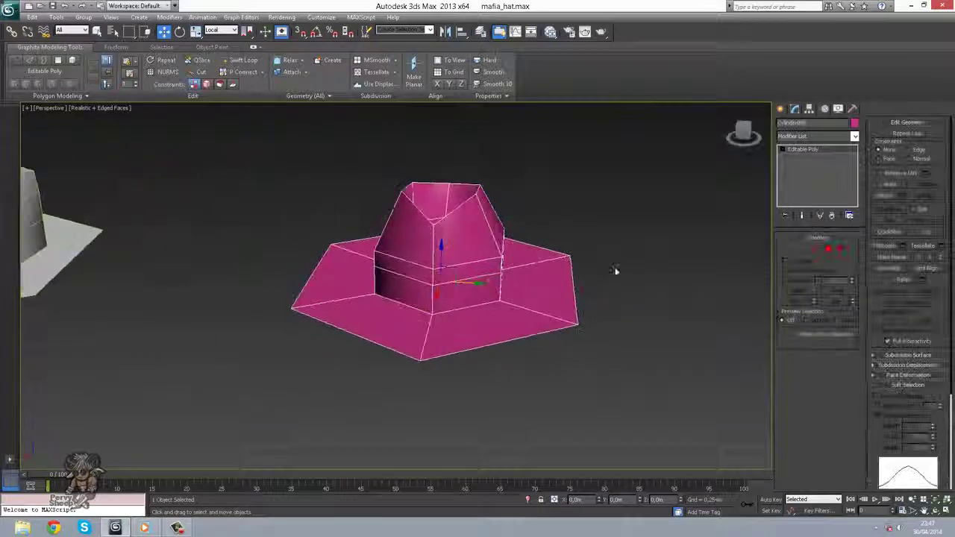
Turn on NURMS smoothing for the complete hat and set its iterations to 2
{"action": "left_click", "coordinate": [831, 137]}
{"action": "left_click", "coordinate": [826, 139]}
{"action": "right_click", "coordinate": [456, 278]}
{"action": "left_click", "coordinate": [441, 170]}
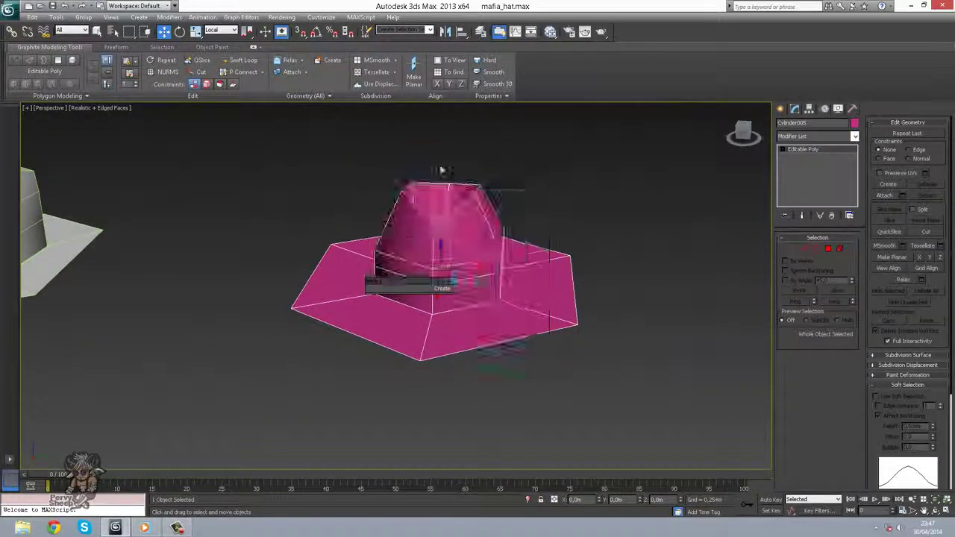
{"action": "middle_click_drag", "start_coordinate": [418, 246], "coordinate": [327, 386], "text": "alt"}
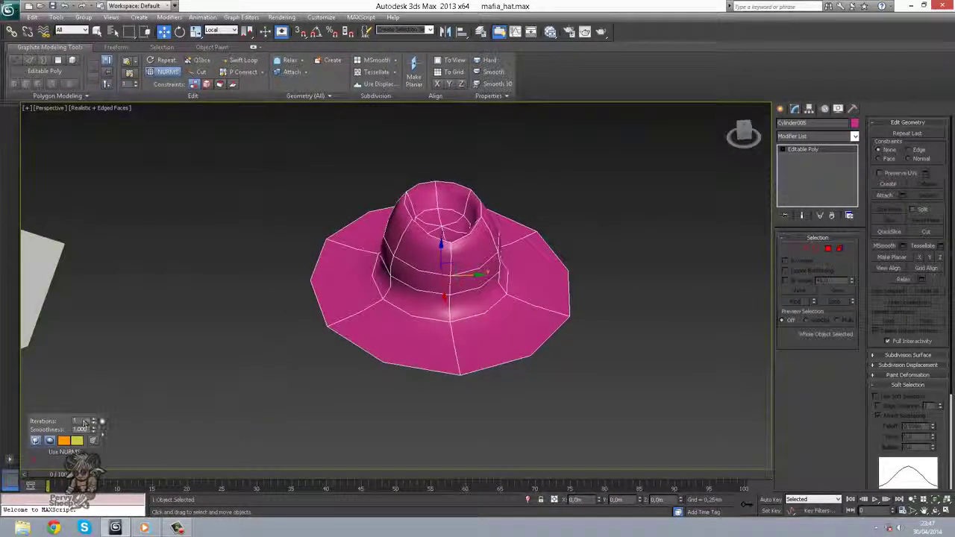
{"action": "left_click", "coordinate": [94, 420]}
Scale the outer edge loop of the brim inward to make the brim narrower
{"action": "mouse_move", "coordinate": [373, 332]}
{"action": "middle_mouse_down", "text": "alt"}
{"action": "mouse_move", "coordinate": [407, 265]}
{"action": "mouse_move", "coordinate": [350, 274]}
{"action": "mouse_move", "coordinate": [354, 328]}
{"action": "middle_mouse_up", "text": "alt"}
{"action": "left_click", "coordinate": [805, 250]}
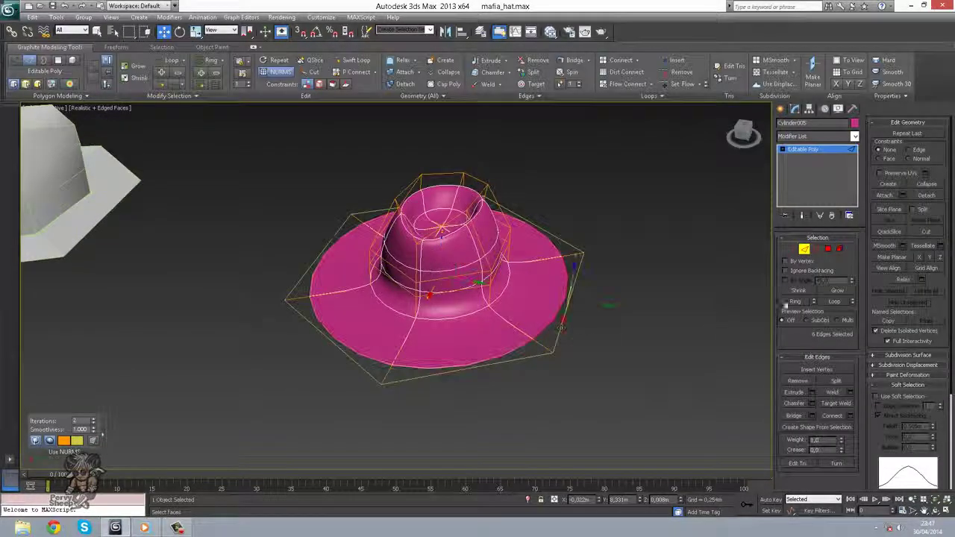
{"action": "left_click_drag", "start_coordinate": [445, 282], "coordinate": [456, 291]}
{"action": "mouse_move", "coordinate": [472, 318]}
{"action": "middle_mouse_down", "text": "alt"}
{"action": "mouse_move", "coordinate": [506, 281]}
{"action": "mouse_move", "coordinate": [458, 321]}
{"action": "middle_mouse_up", "text": "alt"}
{"action": "left_click", "coordinate": [828, 149]}
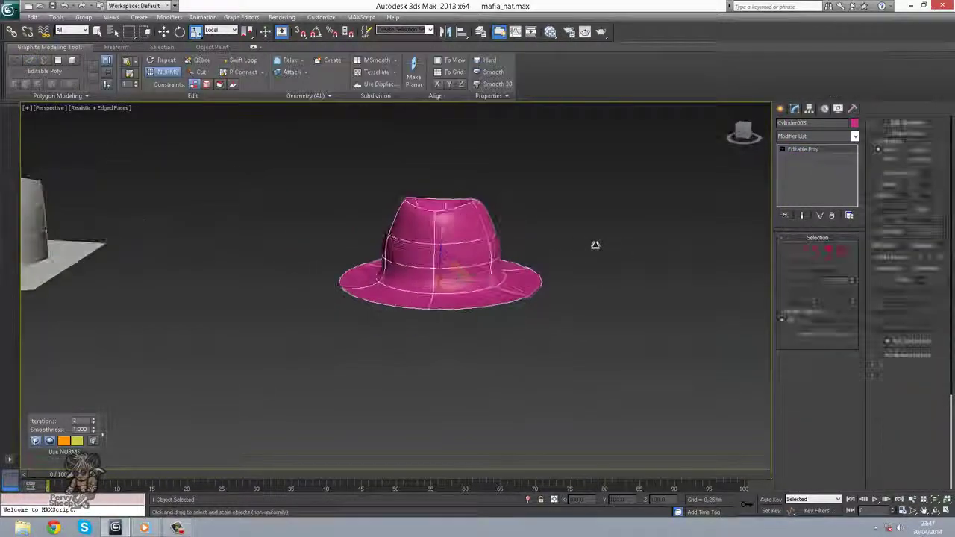
Lower the six vertices of the crown's top rim and leave vertex editing
{"action": "left_click", "coordinate": [792, 249]}
{"action": "middle_click_drag", "start_coordinate": [530, 220], "coordinate": [527, 212], "text": "alt"}
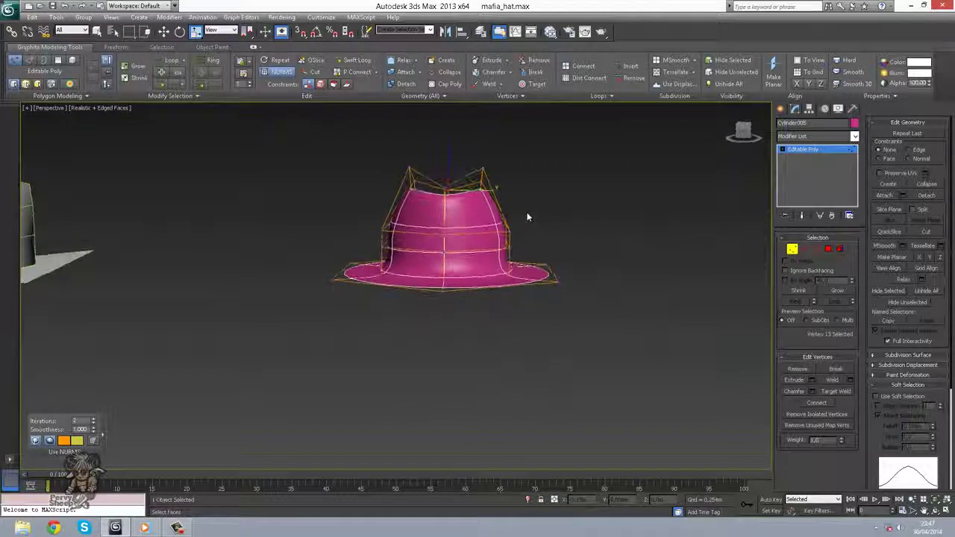
{"action": "left_click_drag", "start_coordinate": [515, 204], "coordinate": [434, 235]}
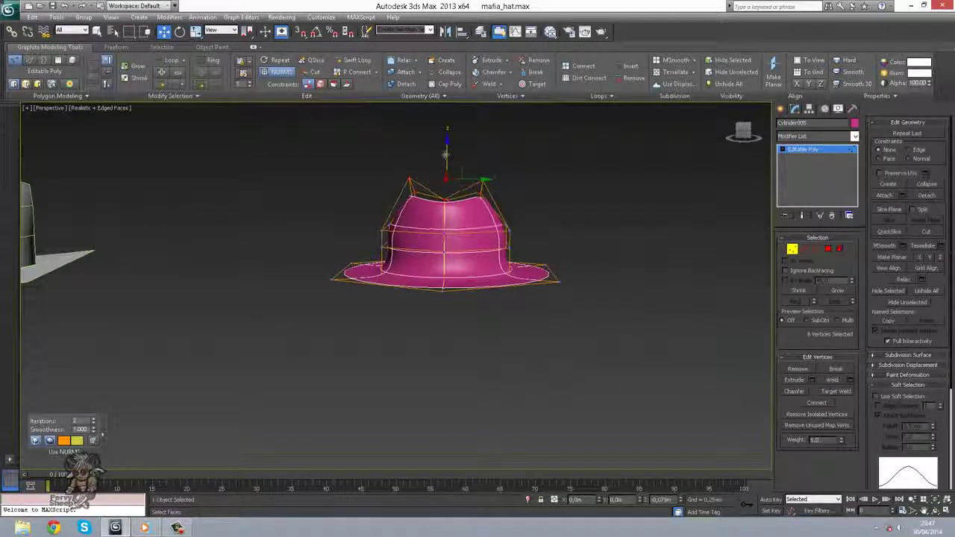
{"action": "middle_click_drag", "start_coordinate": [488, 200], "coordinate": [483, 245], "text": "alt"}
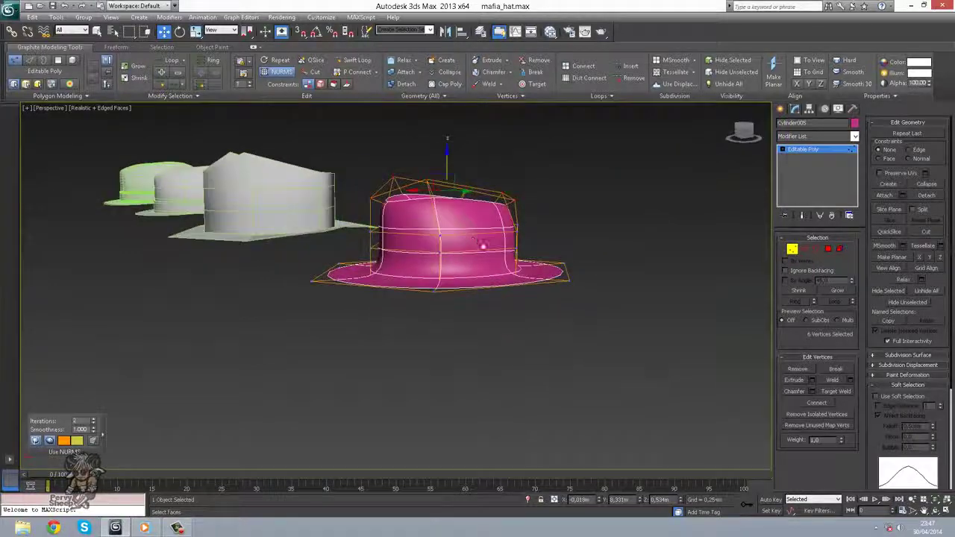
{"action": "scroll", "coordinate": [492, 249], "scroll_direction": "down", "scroll_amount": 4}
{"action": "middle_click_drag", "start_coordinate": [442, 280], "coordinate": [407, 383], "text": "alt"}
{"action": "scroll", "coordinate": [537, 322], "scroll_direction": "up", "scroll_amount": 4}
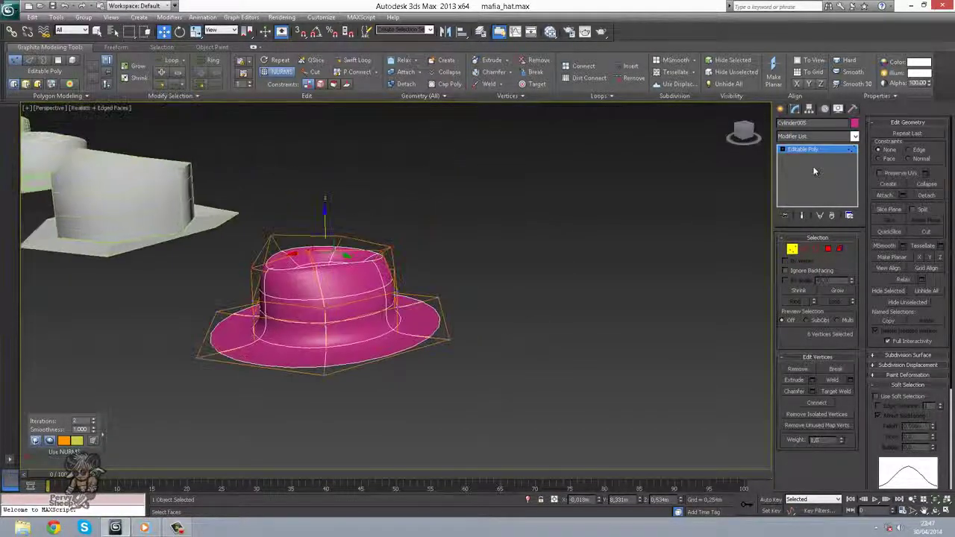
{"action": "left_click", "coordinate": [805, 150]}
Examine the underside of the smoothed hat and the thickness of its brim edge
{"action": "middle_click_drag", "start_coordinate": [687, 262], "coordinate": [490, 315], "text": "alt"}
{"action": "scroll", "coordinate": [597, 279], "scroll_direction": "down", "scroll_amount": 4}
{"action": "key", "text": "4"}
{"action": "scroll", "coordinate": [486, 288], "scroll_direction": "up", "scroll_amount": 4}
{"action": "left_click", "coordinate": [489, 316]}
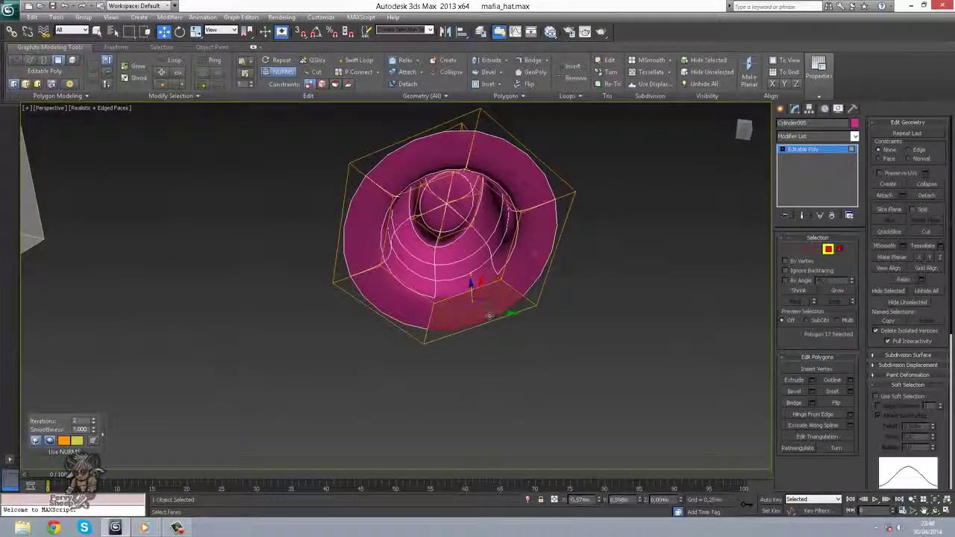
{"action": "left_click", "coordinate": [818, 151]}
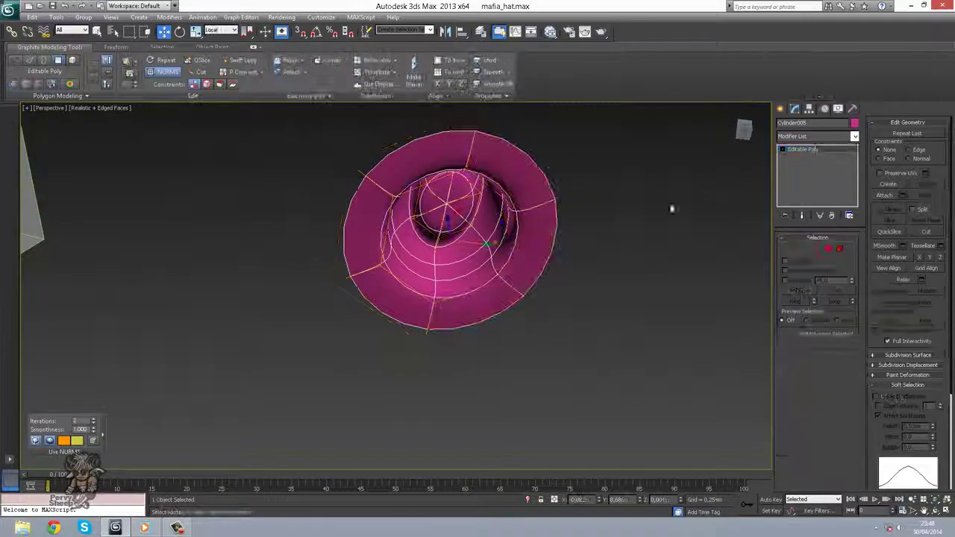
{"action": "middle_click_drag", "start_coordinate": [671, 206], "coordinate": [508, 306], "text": "alt"}
{"action": "scroll", "coordinate": [507, 306], "scroll_direction": "up", "scroll_amount": 4}
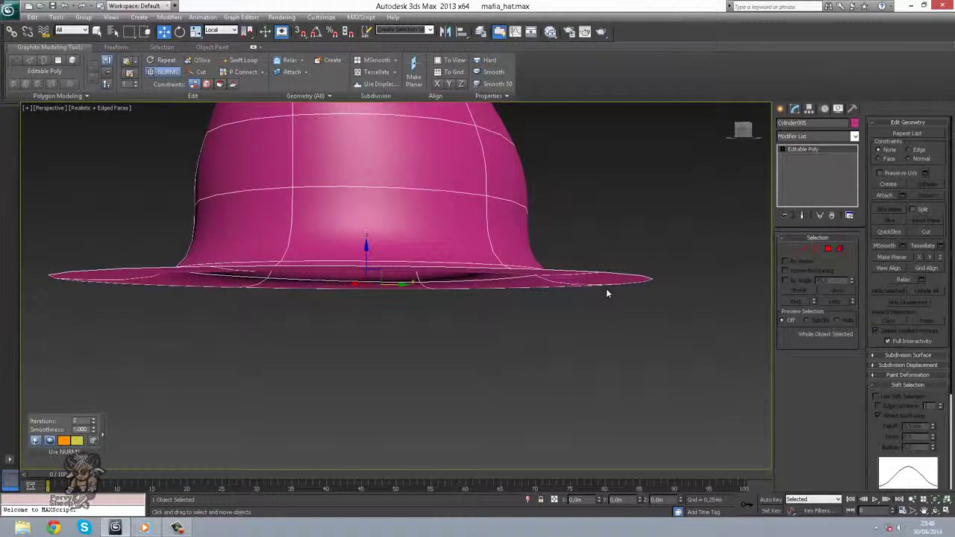
{"action": "middle_click_drag", "start_coordinate": [606, 293], "coordinate": [614, 299], "text": "alt"}
Add a Shell modifier to the hat and bring its inner amount down to 0
{"action": "left_click", "coordinate": [823, 136]}
{"action": "scroll", "coordinate": [818, 254], "scroll_direction": "down", "scroll_amount": 10}
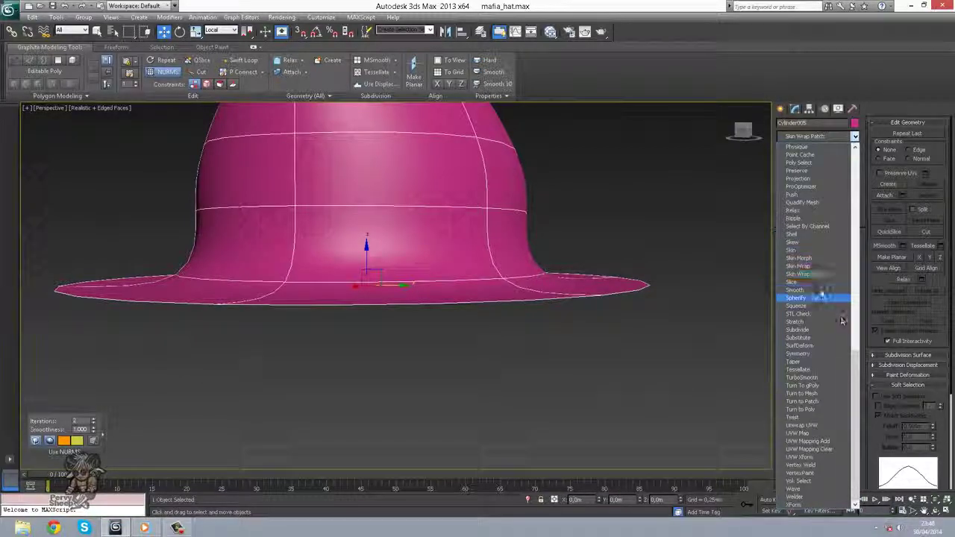
{"action": "left_click", "coordinate": [823, 235]}
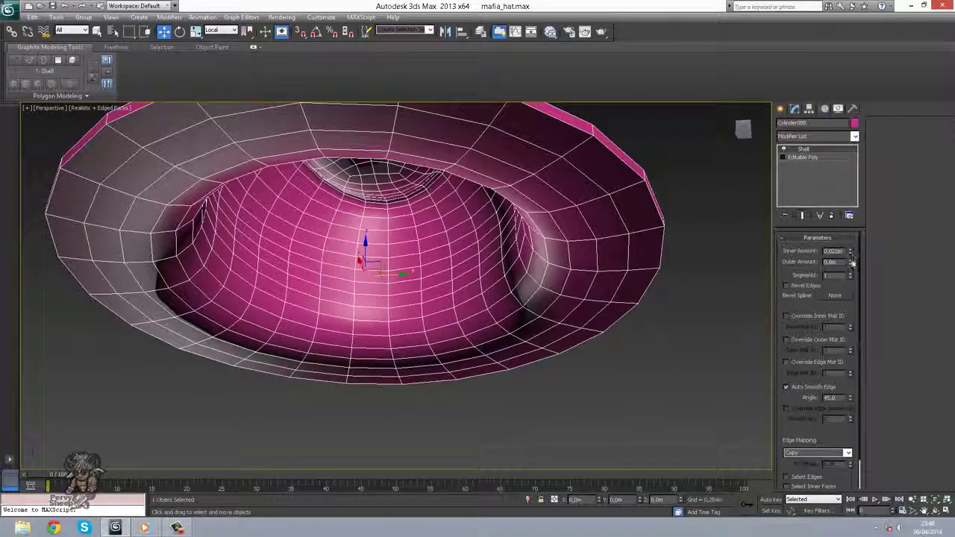
{"action": "left_click_drag", "start_coordinate": [852, 256], "coordinate": [852, 382]}
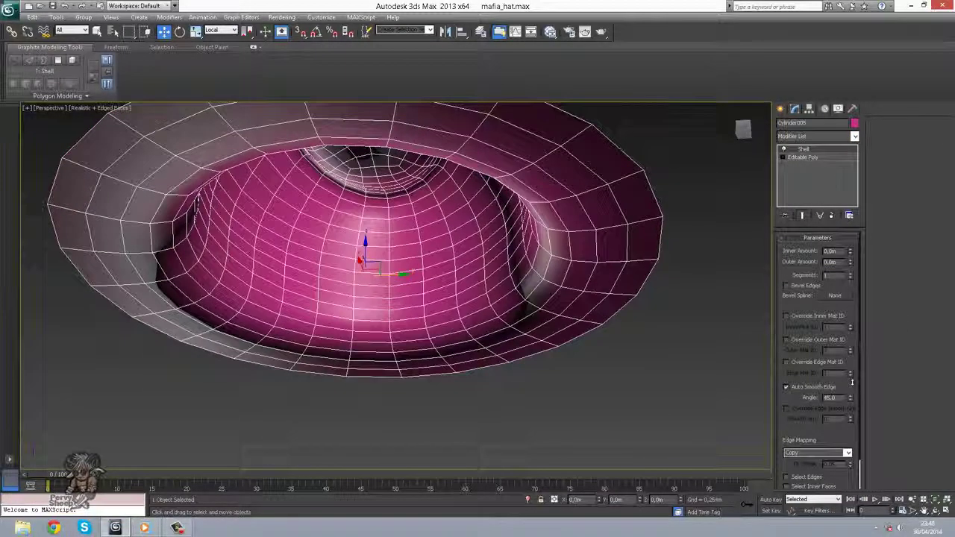
Turn off NURMS smoothing on the base mesh and set the Shell's inner amount to 0.02 m
{"action": "left_click", "coordinate": [803, 156]}
{"action": "right_click", "coordinate": [493, 224]}
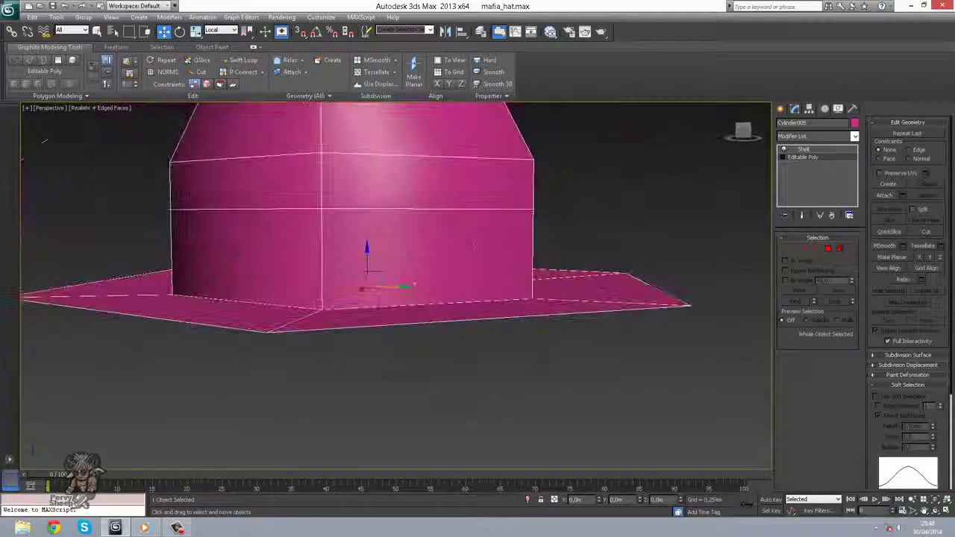
{"action": "left_click", "coordinate": [823, 150]}
{"action": "middle_click_drag", "start_coordinate": [638, 252], "coordinate": [665, 211], "text": "alt"}
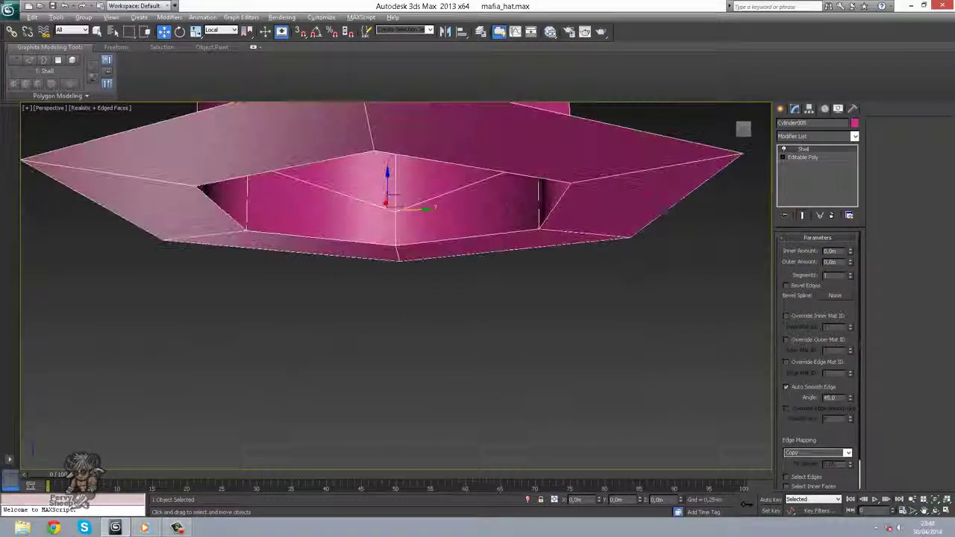
{"action": "left_click_drag", "start_coordinate": [852, 255], "coordinate": [856, 214]}
{"action": "middle_click_drag", "start_coordinate": [627, 258], "coordinate": [489, 315], "text": "alt"}
{"action": "scroll", "coordinate": [447, 203], "scroll_direction": "down", "scroll_amount": 5}
Collapse the hat's modifier stack with the Shell and convert the resulting mesh to Editable Poly
{"action": "left_click", "coordinate": [816, 140]}
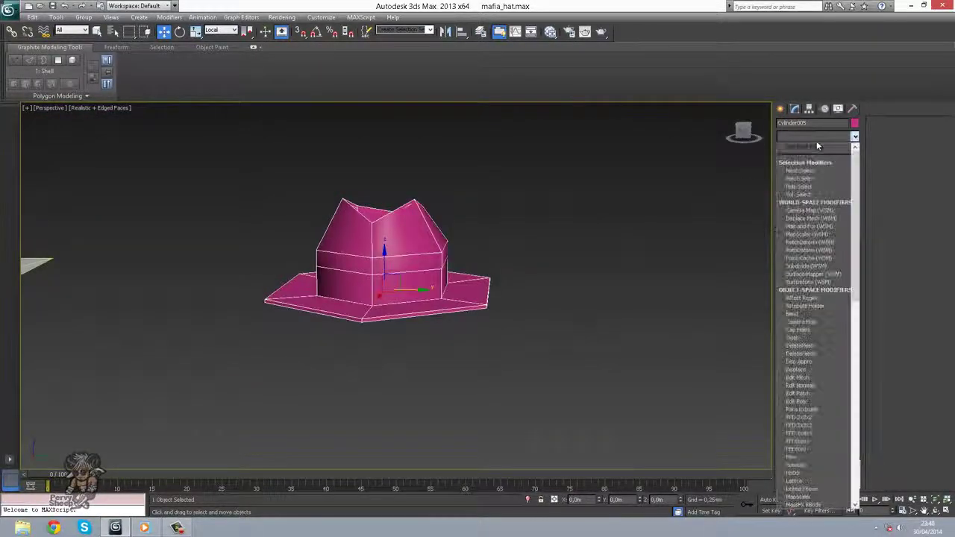
{"action": "left_click", "coordinate": [816, 141]}
{"action": "right_click", "coordinate": [809, 158]}
{"action": "left_click", "coordinate": [846, 258]}
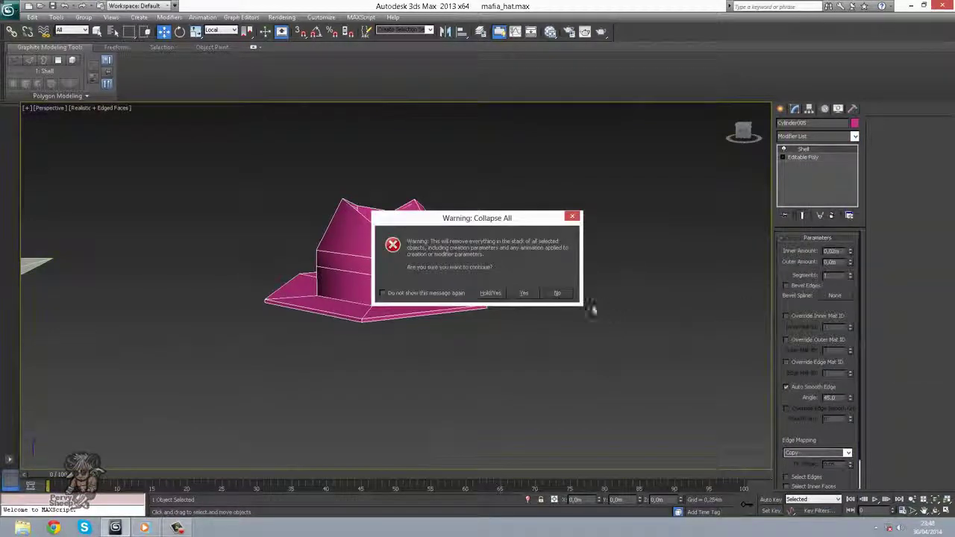
{"action": "left_click", "coordinate": [526, 294]}
{"action": "right_click", "coordinate": [815, 150]}
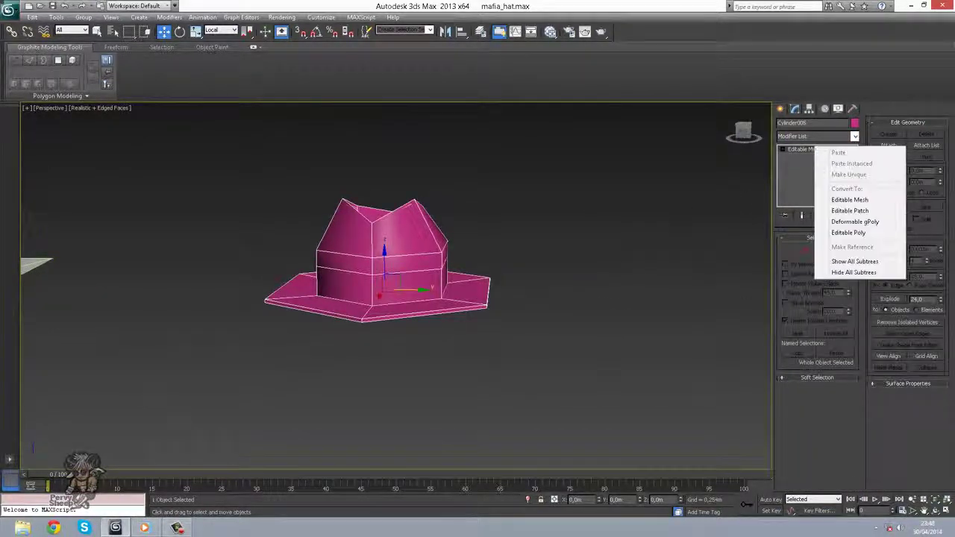
{"action": "left_click", "coordinate": [857, 233]}
Turn on NURMS smoothing for the thickened hat with 2 iterations and check the brim's edge
{"action": "right_click", "coordinate": [409, 261]}
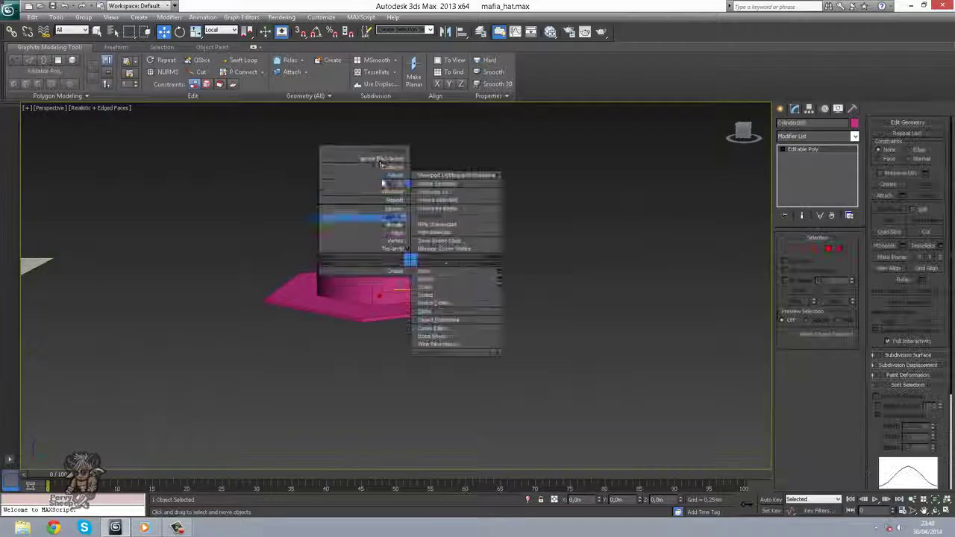
{"action": "left_click", "coordinate": [390, 216]}
{"action": "middle_click_drag", "start_coordinate": [505, 247], "coordinate": [495, 241], "text": "alt"}
{"action": "scroll", "coordinate": [495, 241], "scroll_direction": "up", "scroll_amount": 5}
{"action": "left_click", "coordinate": [93, 419]}
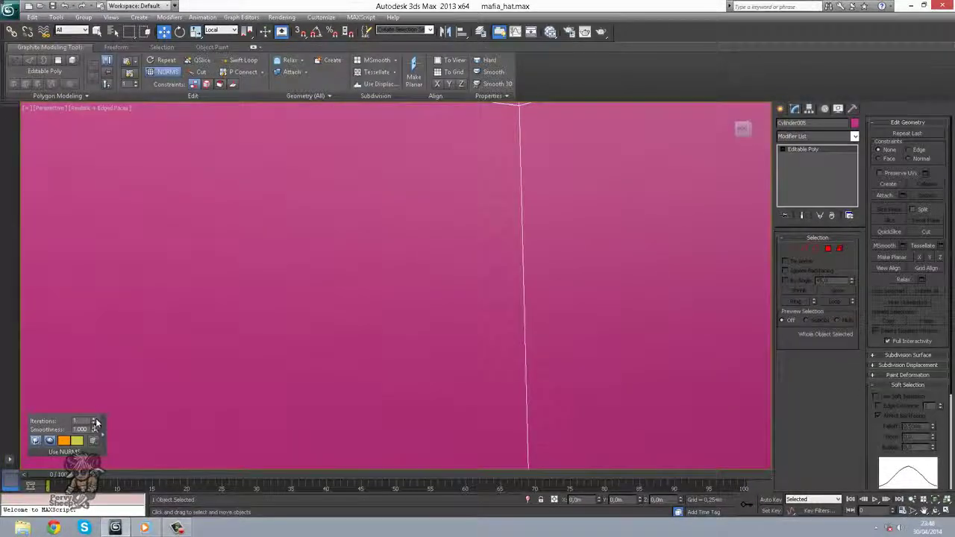
{"action": "scroll", "coordinate": [338, 346], "scroll_direction": "down", "scroll_amount": 6}
{"action": "scroll", "coordinate": [458, 365], "scroll_direction": "up", "scroll_amount": 5}
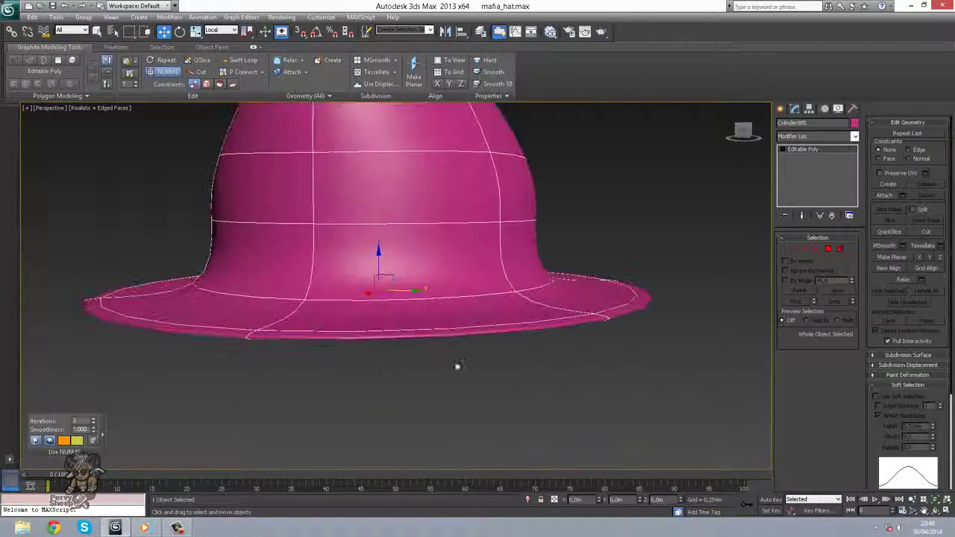
{"action": "middle_click_drag", "start_coordinate": [627, 336], "coordinate": [626, 302], "text": "alt"}
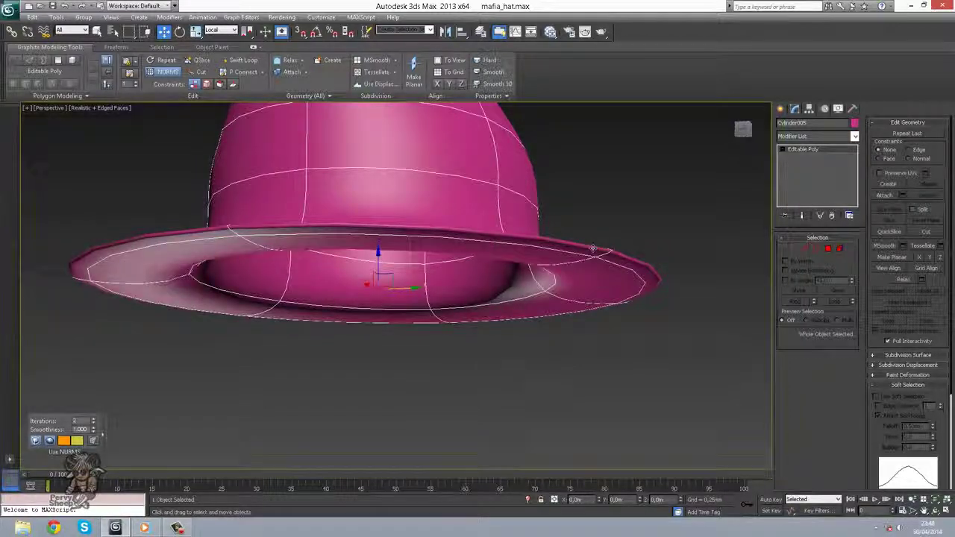
{"action": "left_click", "coordinate": [808, 250]}
{"action": "middle_click_drag", "start_coordinate": [563, 250], "coordinate": [486, 285], "text": "alt"}
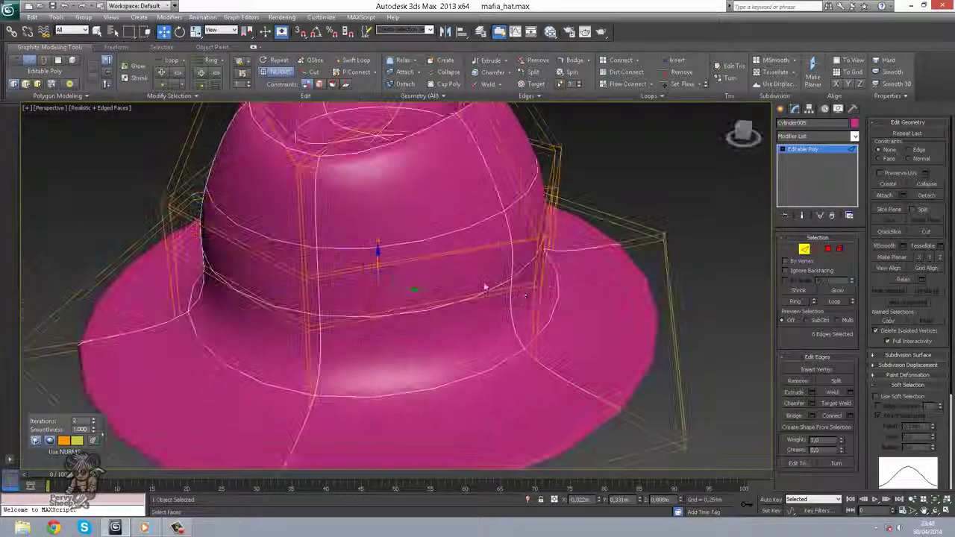
{"action": "middle_click_drag", "start_coordinate": [464, 218], "coordinate": [509, 347], "text": "alt"}
{"action": "left_click", "coordinate": [365, 63]}
{"action": "middle_click_drag", "start_coordinate": [328, 278], "coordinate": [380, 217], "text": "alt"}
{"action": "middle_click_drag", "start_coordinate": [363, 173], "coordinate": [360, 203], "text": "alt"}
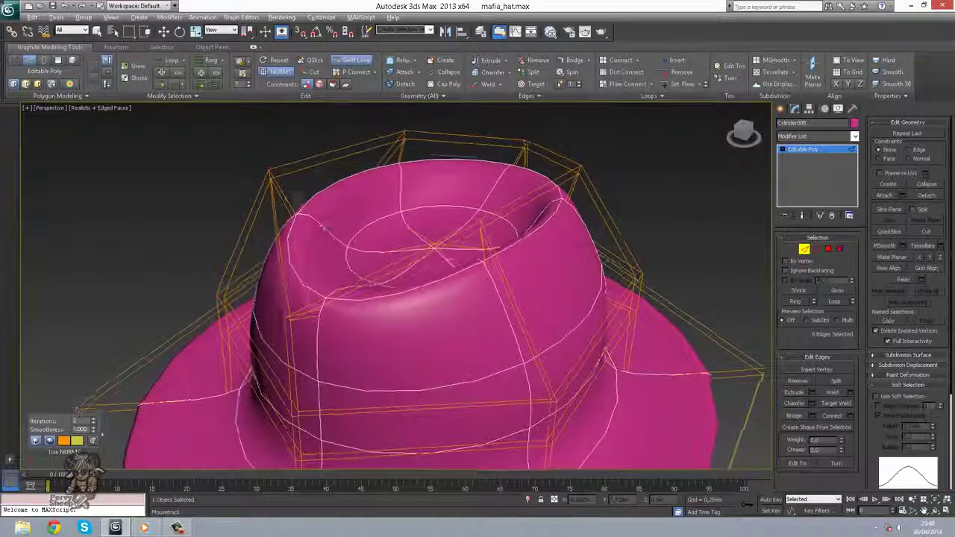
{"action": "scroll", "coordinate": [300, 180], "scroll_direction": "up", "scroll_amount": 3}
{"action": "scroll", "coordinate": [324, 211], "scroll_direction": "down", "scroll_amount": 5}
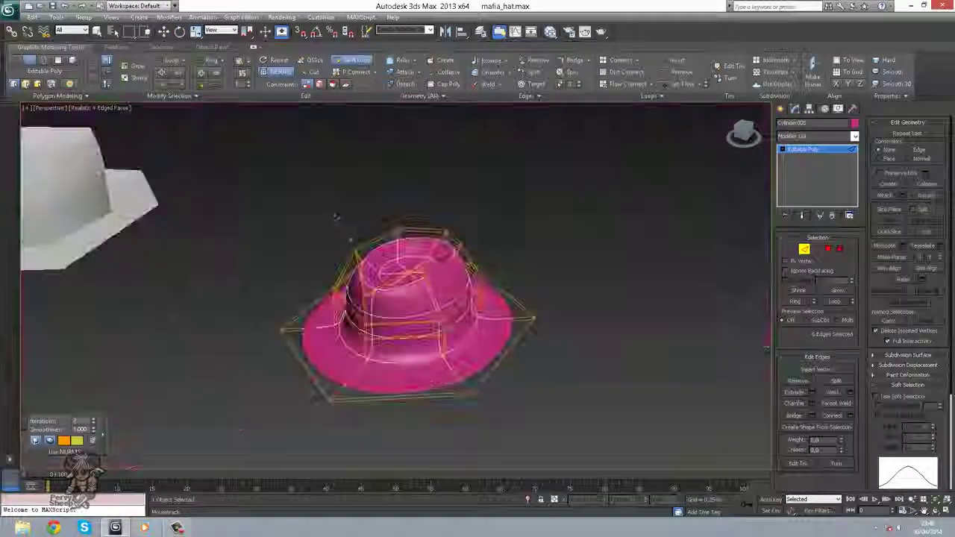
{"action": "scroll", "coordinate": [329, 224], "scroll_direction": "up", "scroll_amount": 4}
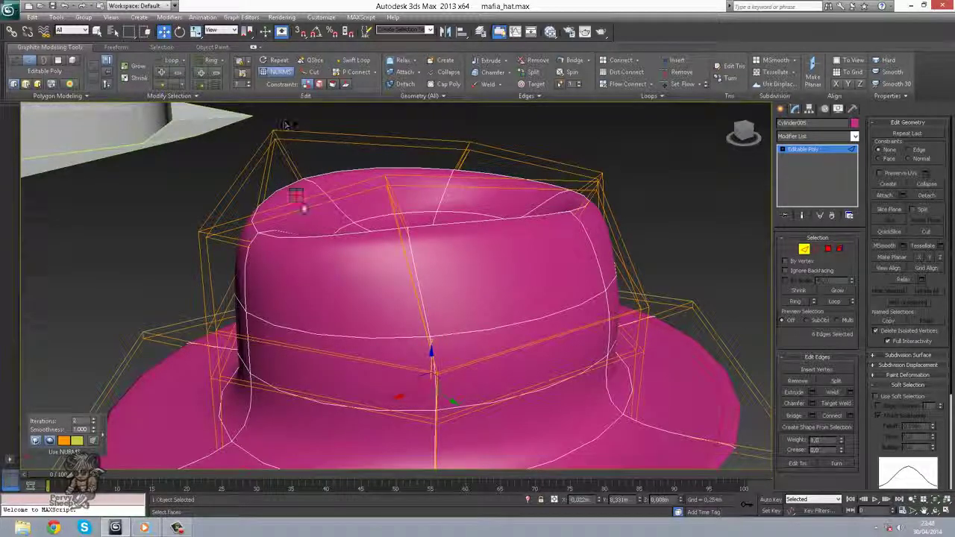
Insert a Swift Loop edge loop close to the crown's top rim with NURMS off, and turn smoothing back on
{"action": "right_click", "coordinate": [297, 201]}
{"action": "left_click", "coordinate": [271, 100]}
{"action": "middle_click_drag", "start_coordinate": [350, 151], "coordinate": [410, 343], "text": "alt"}
{"action": "left_click", "coordinate": [356, 59]}
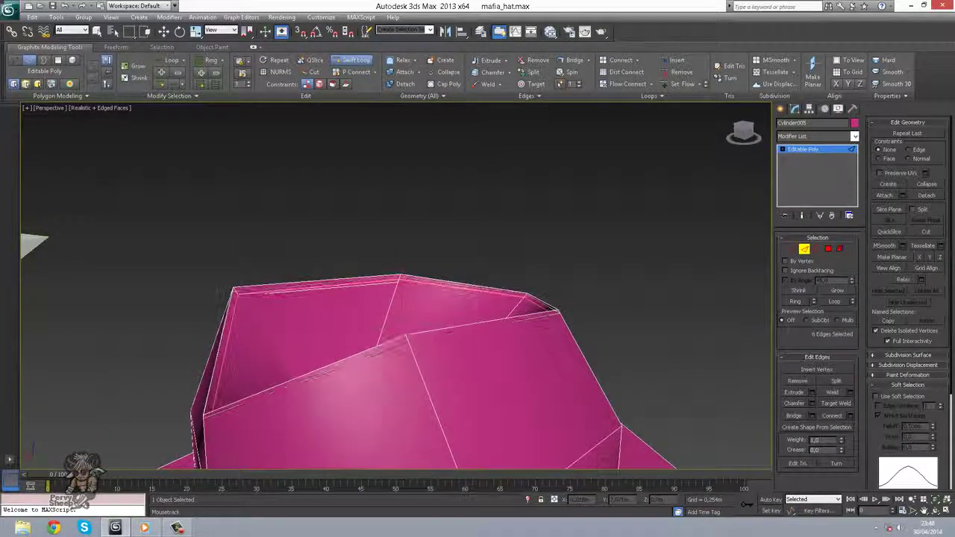
{"action": "middle_click_drag", "start_coordinate": [345, 321], "coordinate": [394, 341], "text": "alt"}
{"action": "right_click", "coordinate": [393, 341]}
{"action": "right_click", "coordinate": [368, 306]}
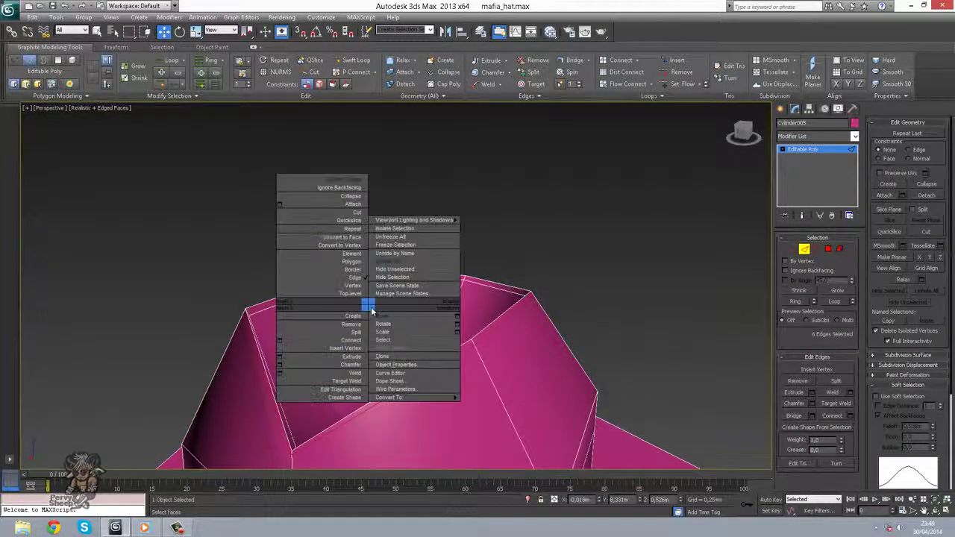
{"action": "left_click", "coordinate": [338, 180]}
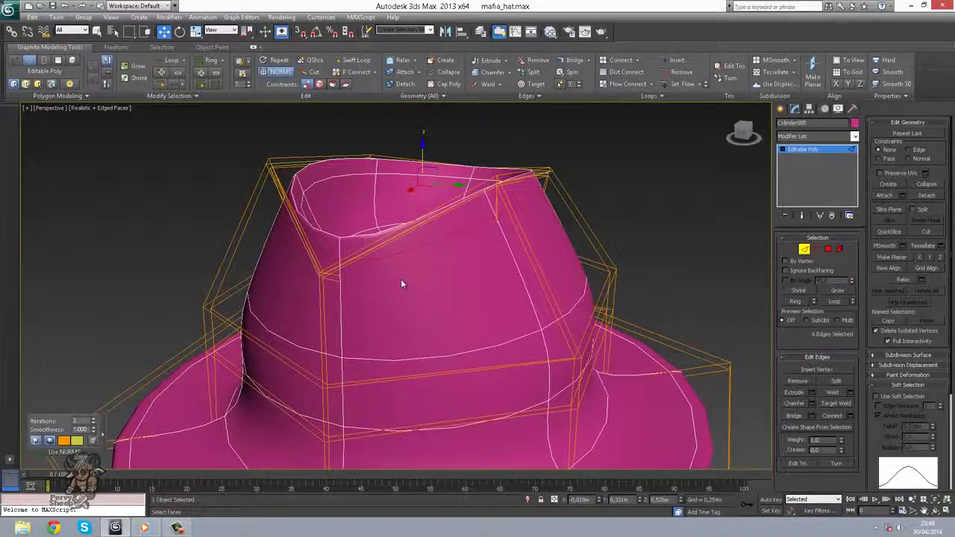
Check the smoothed hat's shading without the edge overlay, leave edge editing and deselect the hat
{"action": "key", "text": "F4"}
{"action": "key", "text": "F4"}
{"action": "left_click", "coordinate": [799, 150]}
{"action": "left_click", "coordinate": [599, 220]}
{"action": "key", "text": "z"}
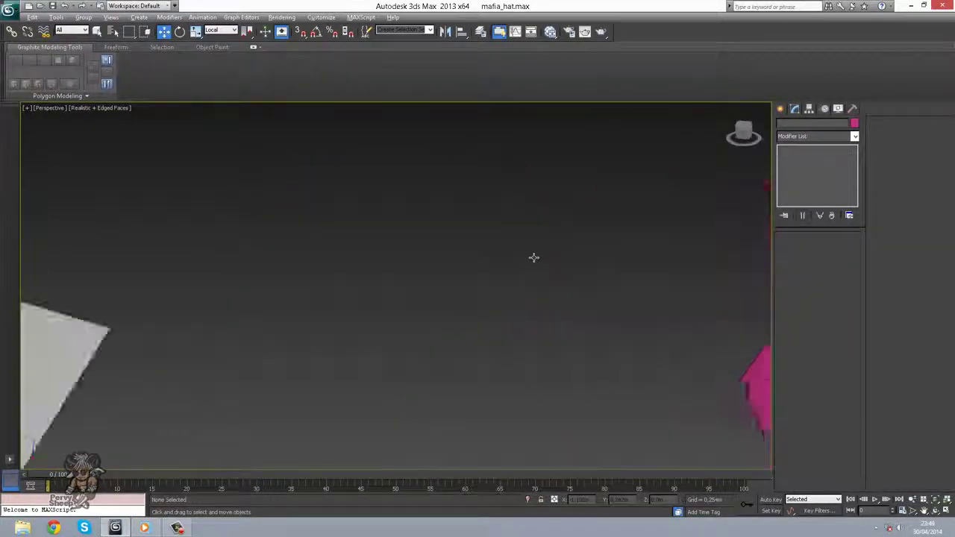
Select the hat, enter vertex editing and lower the vertices around the crown's top
{"action": "left_click", "coordinate": [662, 294]}
{"action": "key", "text": "z"}
{"action": "scroll", "coordinate": [477, 307], "scroll_direction": "up", "scroll_amount": 3}
{"action": "middle_click_drag", "start_coordinate": [478, 307], "coordinate": [716, 262], "text": "alt"}
{"action": "left_click", "coordinate": [791, 249]}
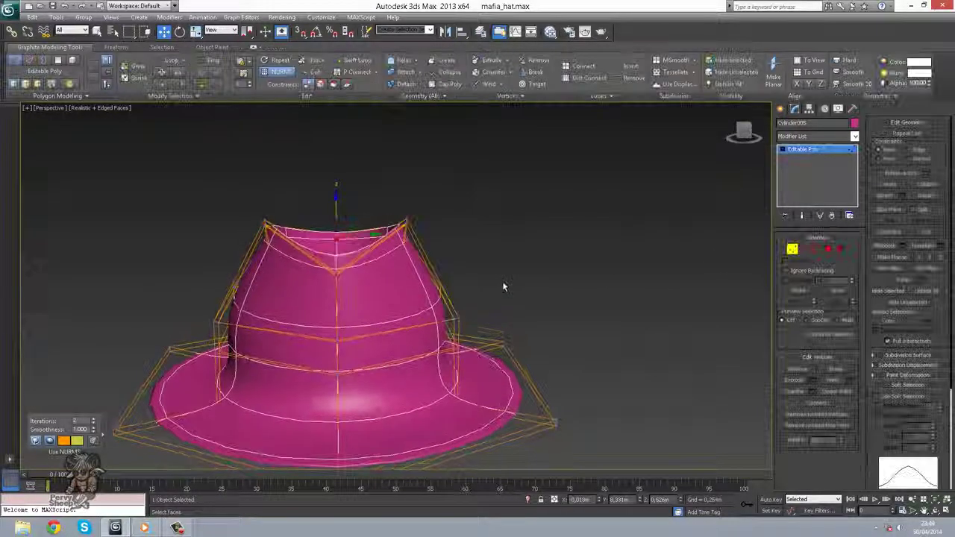
{"action": "left_click_drag", "start_coordinate": [273, 224], "coordinate": [424, 181]}
{"action": "left_click_drag", "start_coordinate": [337, 216], "coordinate": [338, 233]}
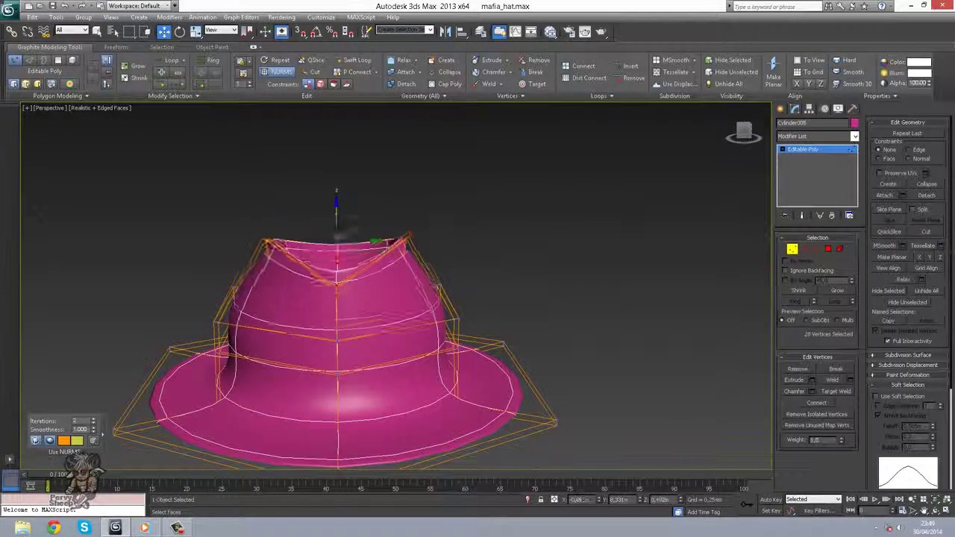
Shorten the crown further by lowering its middle vertex rows and top vertices, and clear the vertex selection
{"action": "middle_click_drag", "start_coordinate": [339, 238], "coordinate": [368, 269], "text": "alt"}
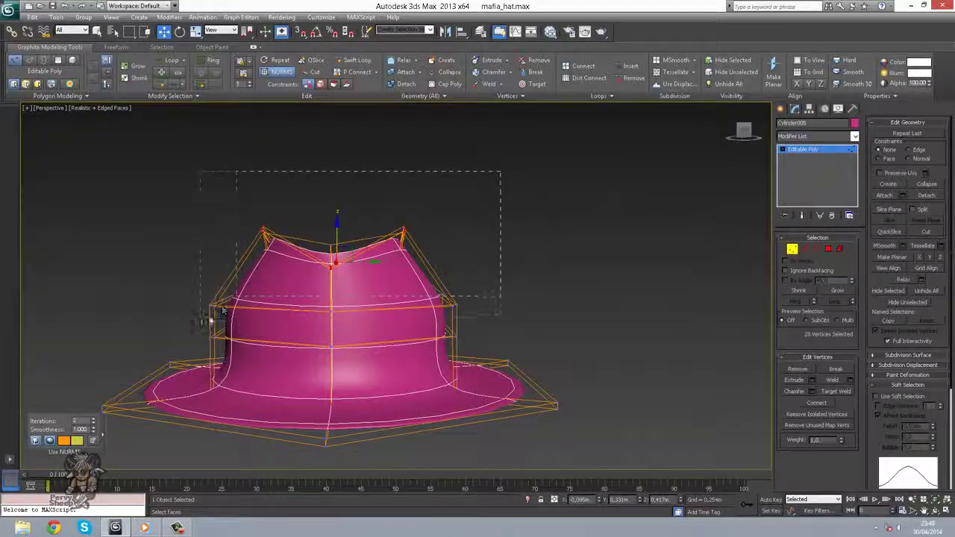
{"action": "middle_click_drag", "start_coordinate": [473, 329], "coordinate": [470, 318], "text": "alt"}
{"action": "left_click_drag", "start_coordinate": [470, 317], "coordinate": [187, 360]}
{"action": "left_click_drag", "start_coordinate": [337, 296], "coordinate": [338, 316]}
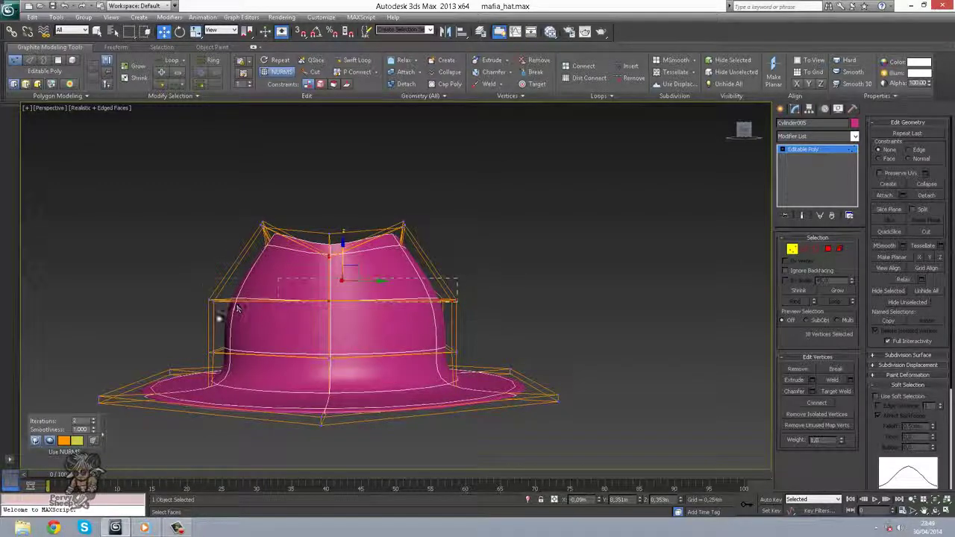
{"action": "left_click_drag", "start_coordinate": [337, 266], "coordinate": [341, 282]}
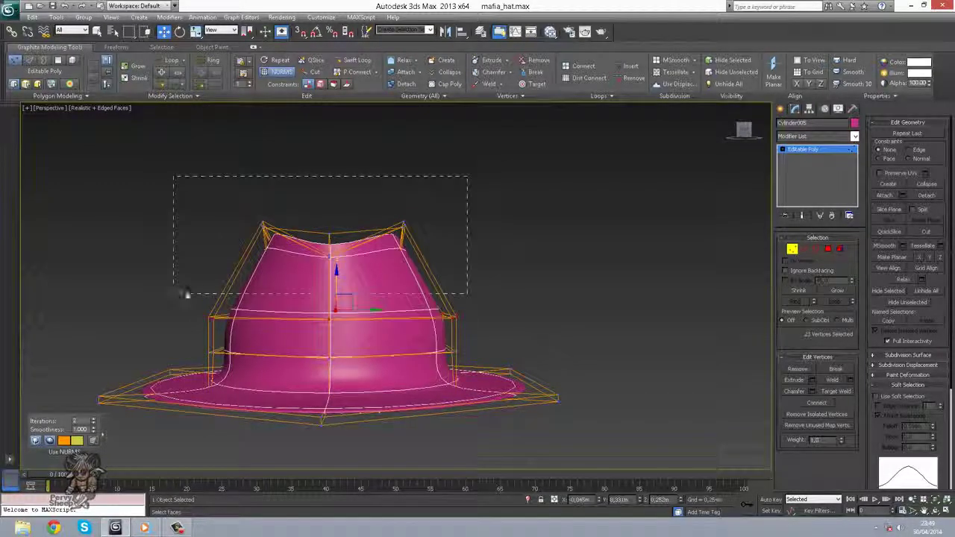
{"action": "left_click_drag", "start_coordinate": [335, 216], "coordinate": [335, 226]}
{"action": "middle_click_drag", "start_coordinate": [439, 260], "coordinate": [548, 337], "text": "alt"}
{"action": "left_click", "coordinate": [563, 324]}
Connect the ring of edges around the brim's outer rim with 2 pinched segments and check the smoothed rim
{"action": "scroll", "coordinate": [562, 324], "scroll_direction": "up", "scroll_amount": 2}
{"action": "scroll", "coordinate": [547, 336], "scroll_direction": "up", "scroll_amount": 3}
{"action": "left_click", "coordinate": [804, 249]}
{"action": "left_click", "coordinate": [545, 429]}
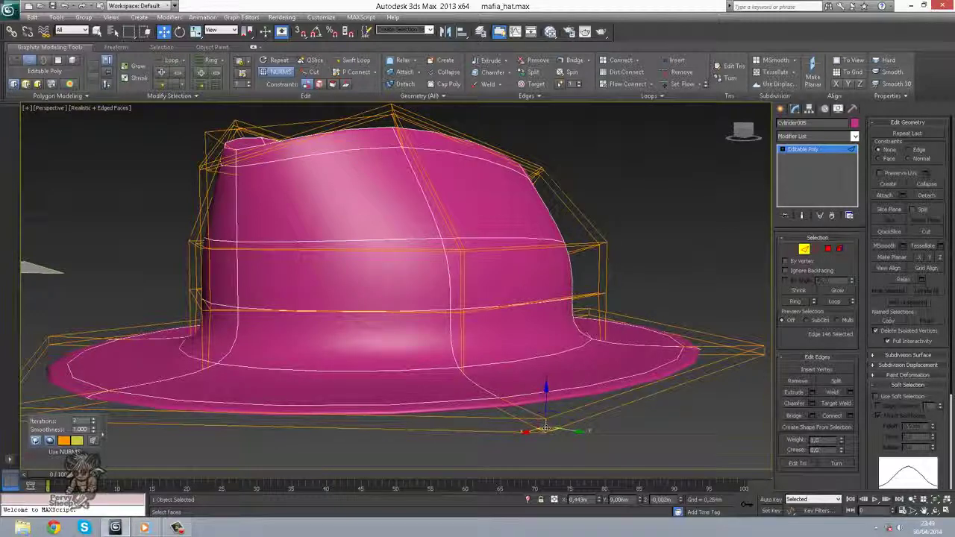
{"action": "left_click", "coordinate": [849, 415]}
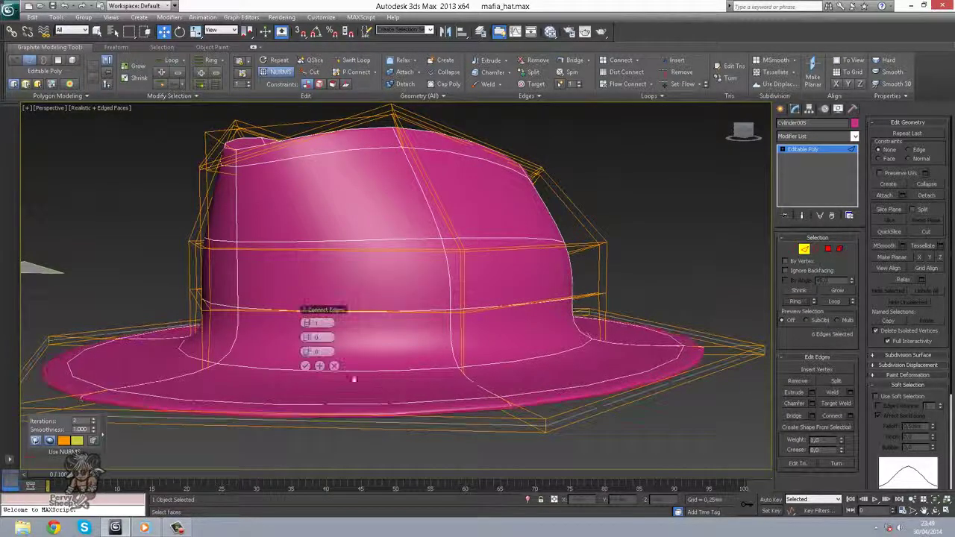
{"action": "left_click", "coordinate": [319, 351]}
{"action": "type", "text": "12"}
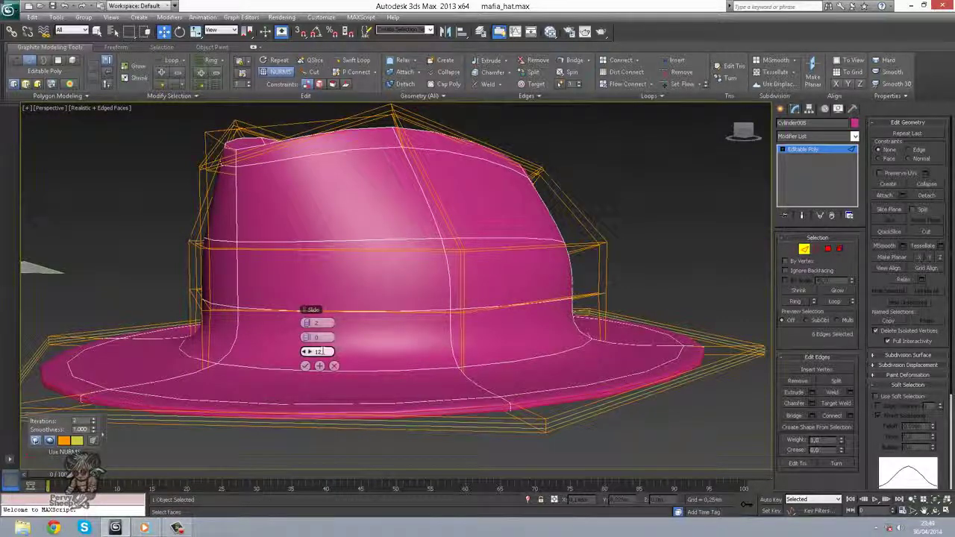
{"action": "left_click_drag", "start_coordinate": [307, 337], "coordinate": [447, 342]}
{"action": "left_click", "coordinate": [305, 365]}
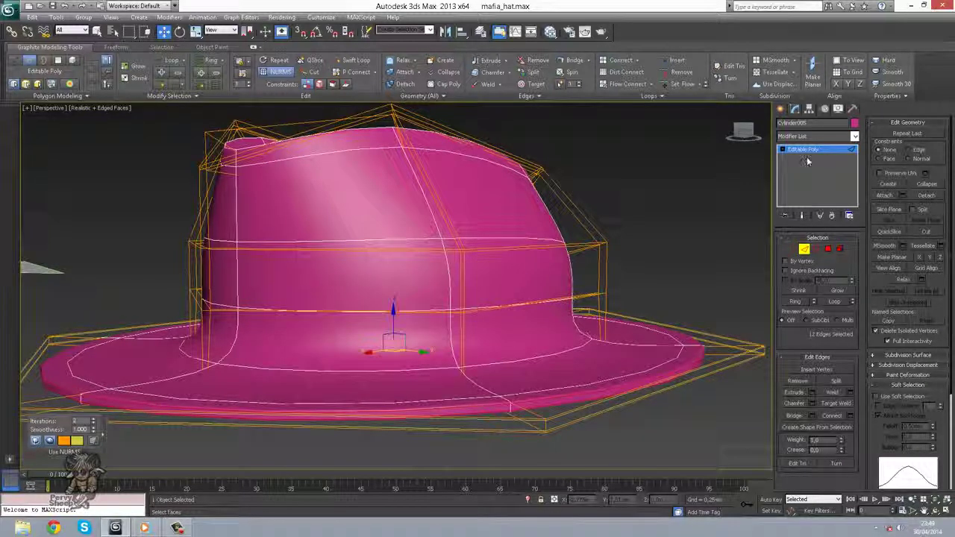
{"action": "left_click", "coordinate": [808, 151]}
{"action": "middle_click_drag", "start_coordinate": [615, 447], "coordinate": [623, 397], "text": "alt"}
{"action": "scroll", "coordinate": [622, 397], "scroll_direction": "up", "scroll_amount": 3}
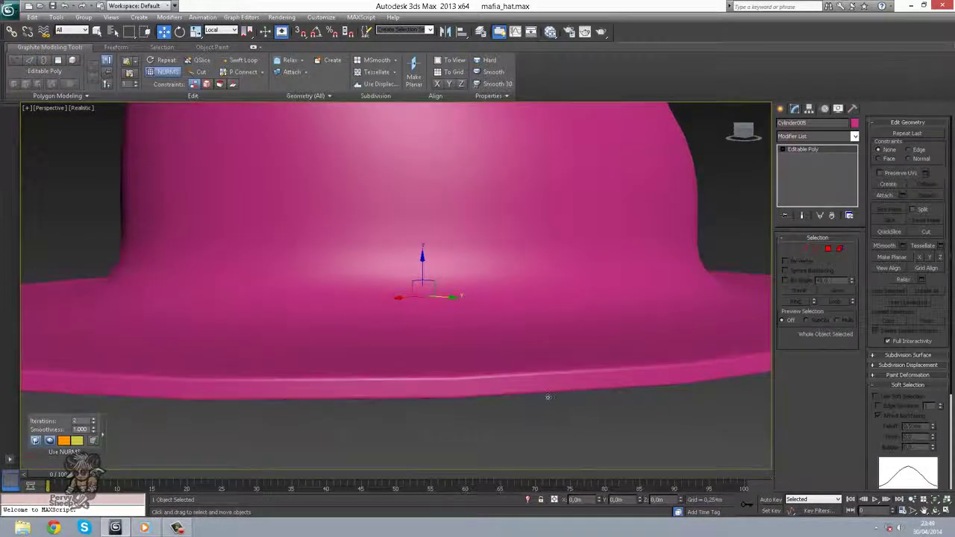
{"action": "scroll", "coordinate": [509, 343], "scroll_direction": "down", "scroll_amount": 5}
{"action": "middle_click_drag", "start_coordinate": [509, 343], "coordinate": [510, 373], "text": "alt"}
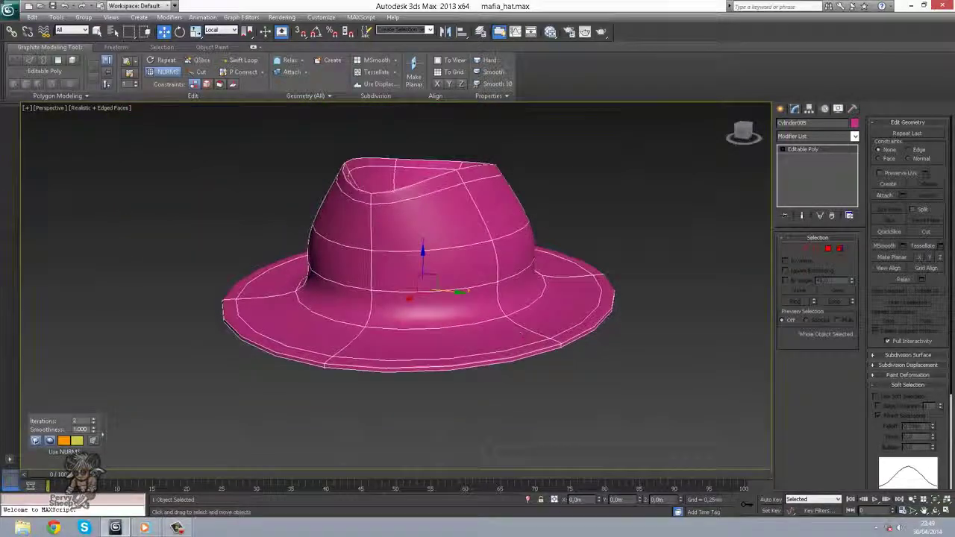
Select the edge loop around the crown's lower part, nudge its height slightly and turn NURMS off
{"action": "left_click", "coordinate": [817, 250]}
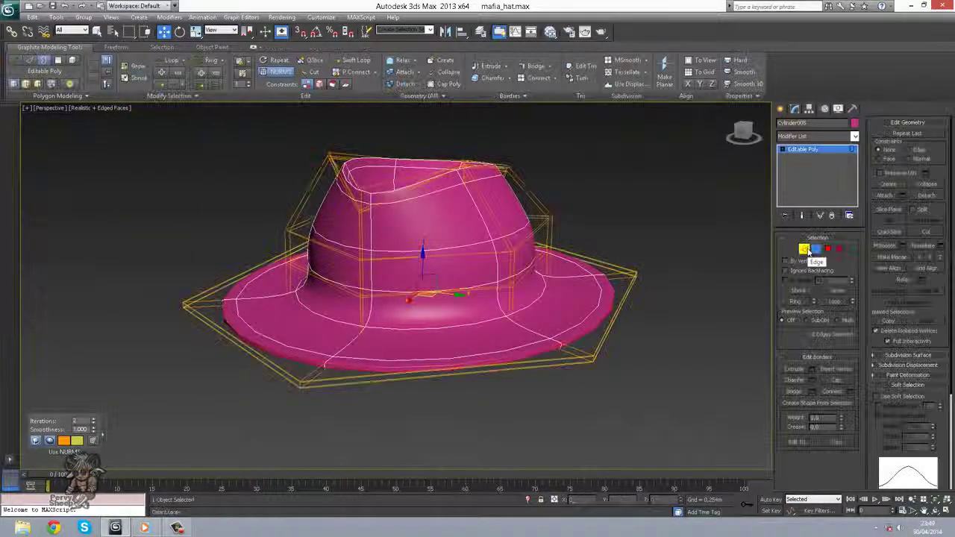
{"action": "middle_click_drag", "start_coordinate": [492, 321], "coordinate": [500, 289], "text": "alt"}
{"action": "left_click", "coordinate": [497, 282]}
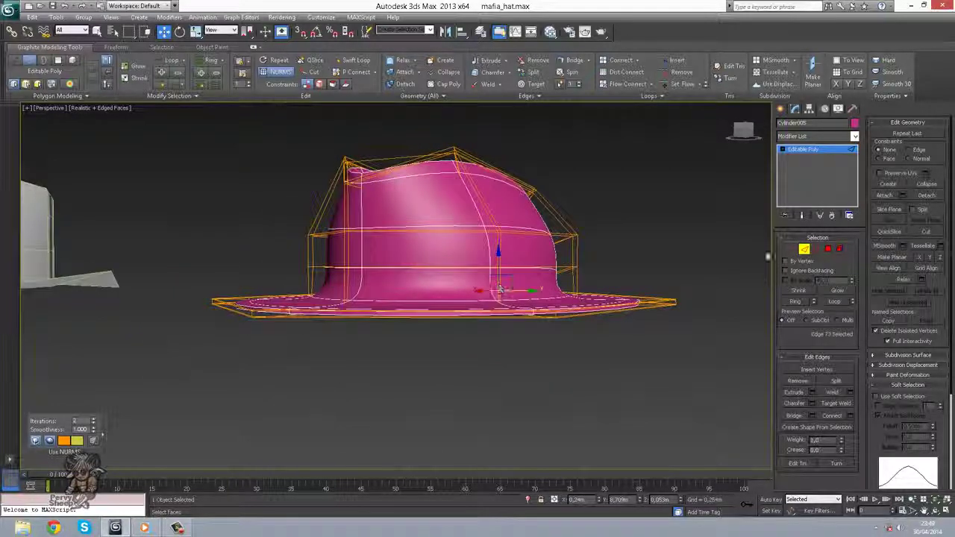
{"action": "left_click", "coordinate": [834, 301]}
{"action": "middle_click_drag", "start_coordinate": [624, 316], "coordinate": [448, 250], "text": "alt"}
{"action": "mouse_move", "coordinate": [448, 250]}
{"action": "left_mouse_down"}
{"action": "mouse_move", "coordinate": [448, 224]}
{"action": "mouse_move", "coordinate": [447, 254]}
{"action": "mouse_move", "coordinate": [453, 235]}
{"action": "left_mouse_up"}
{"action": "middle_click_drag", "start_coordinate": [454, 236], "coordinate": [473, 317], "text": "alt"}
{"action": "right_click", "coordinate": [447, 240]}
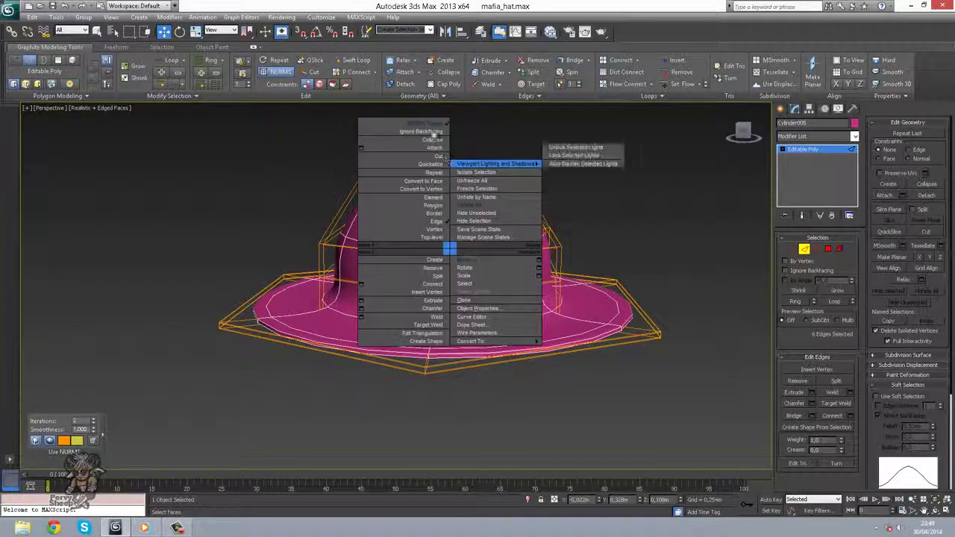
{"action": "left_click", "coordinate": [418, 155]}
{"action": "right_click", "coordinate": [445, 240]}
{"action": "left_click", "coordinate": [352, 388]}
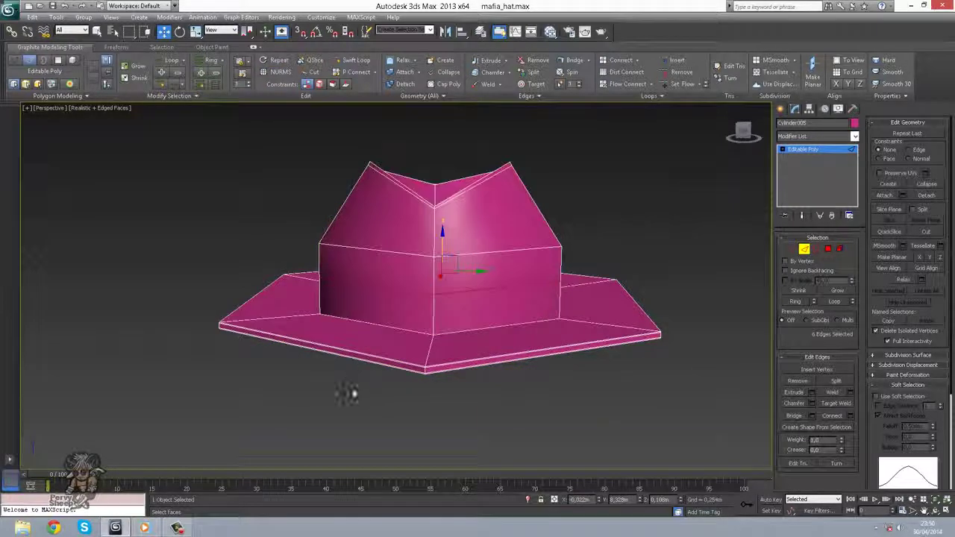
Try a very small chamfer on the edge loop where the crown meets the brim
{"action": "middle_click_drag", "start_coordinate": [353, 392], "coordinate": [389, 401], "text": "alt"}
{"action": "scroll", "coordinate": [388, 401], "scroll_direction": "up", "scroll_amount": 5}
{"action": "middle_click_drag", "start_coordinate": [419, 466], "coordinate": [477, 390]}
{"action": "left_click", "coordinate": [445, 397]}
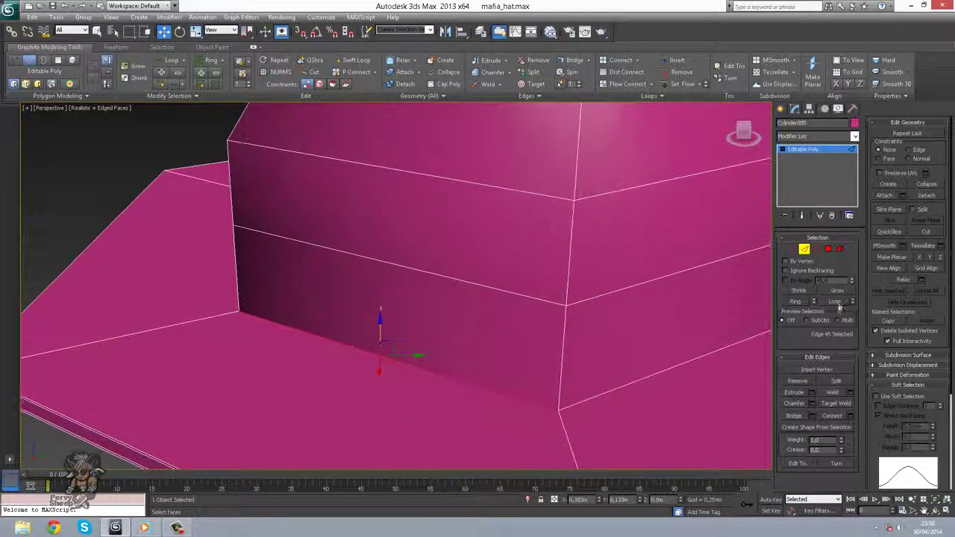
{"action": "left_click", "coordinate": [811, 403]}
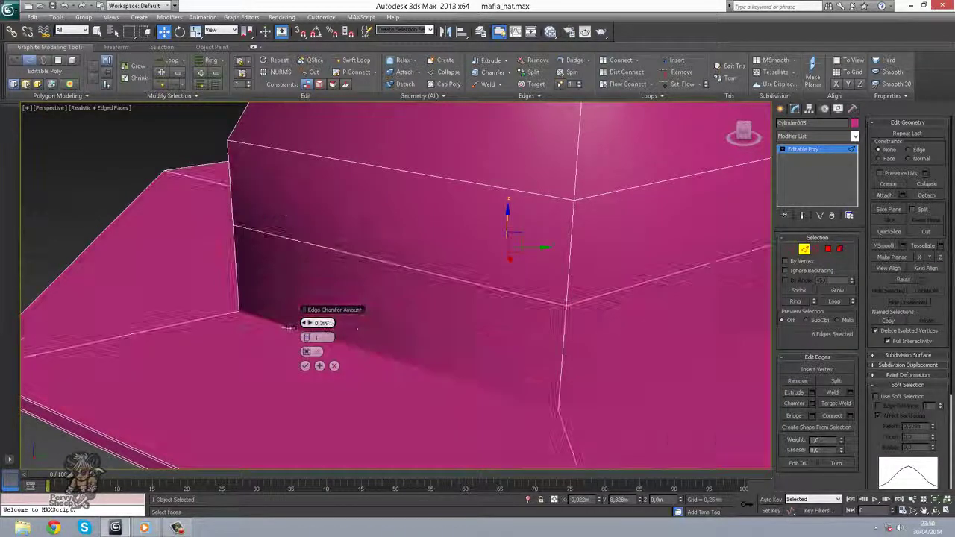
{"action": "left_click_drag", "start_coordinate": [308, 325], "coordinate": [309, 321]}
{"action": "left_click", "coordinate": [310, 339]}
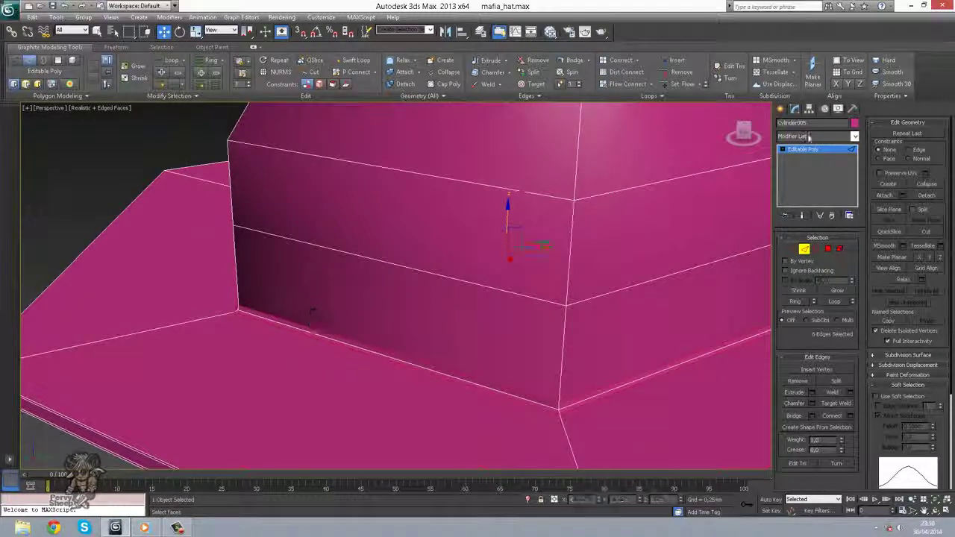
Preview the chamfered crown base with NURMS smoothing on, return to edge editing and undo the chamfer
{"action": "left_click", "coordinate": [791, 150]}
{"action": "right_click", "coordinate": [563, 292]}
{"action": "left_click", "coordinate": [531, 187]}
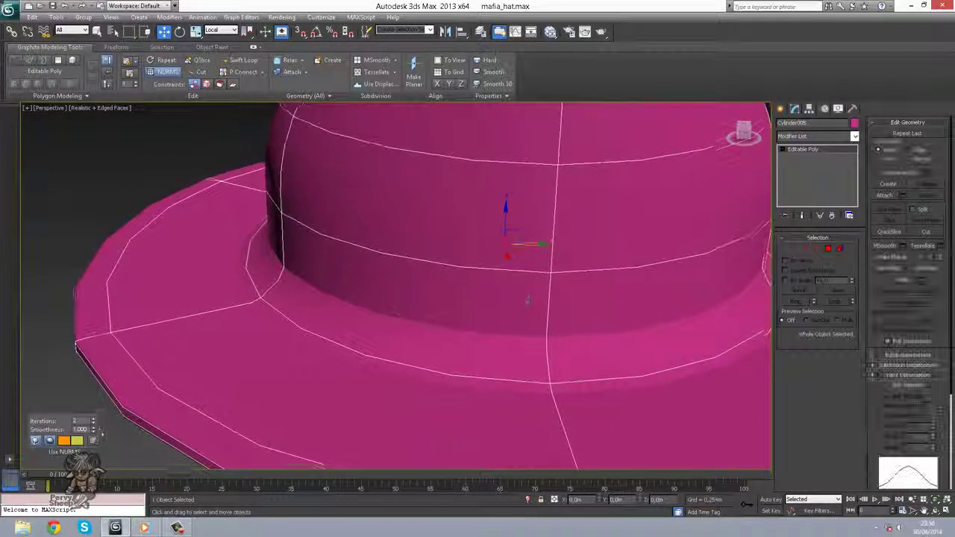
{"action": "middle_click_drag", "start_coordinate": [527, 300], "coordinate": [623, 305], "text": "alt"}
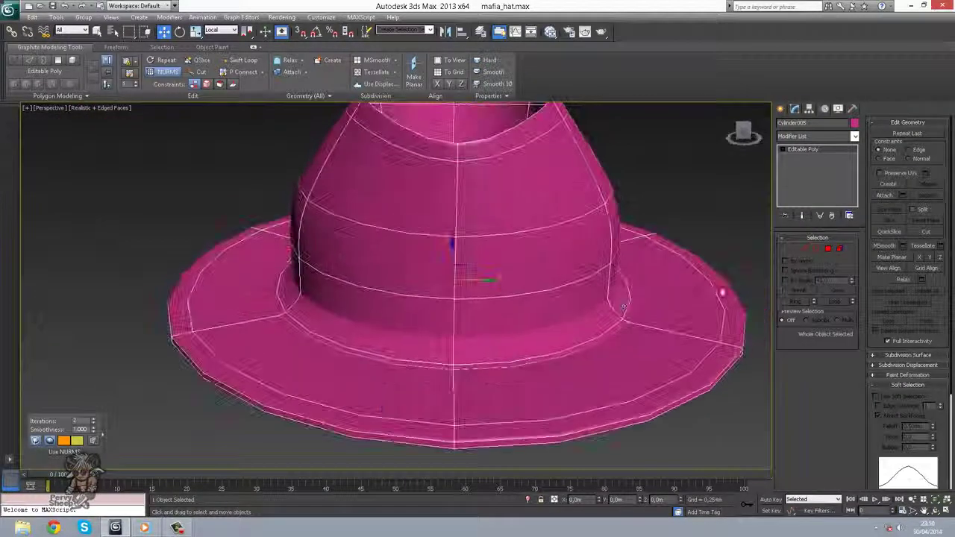
{"action": "left_click", "coordinate": [805, 249]}
{"action": "middle_click_drag", "start_coordinate": [558, 373], "coordinate": [731, 299], "text": "alt"}
{"action": "key", "text": "ctrl+BackSpace"}
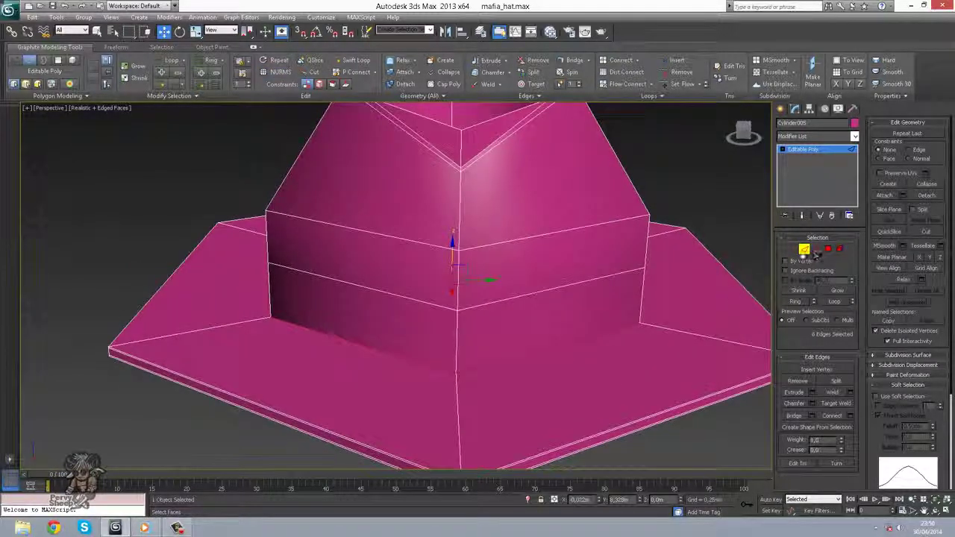
Try to connect the ring of brim edges with 1 segment, Pinch 0 and Slide -92
{"action": "left_click", "coordinate": [673, 329]}
{"action": "left_click", "coordinate": [796, 301]}
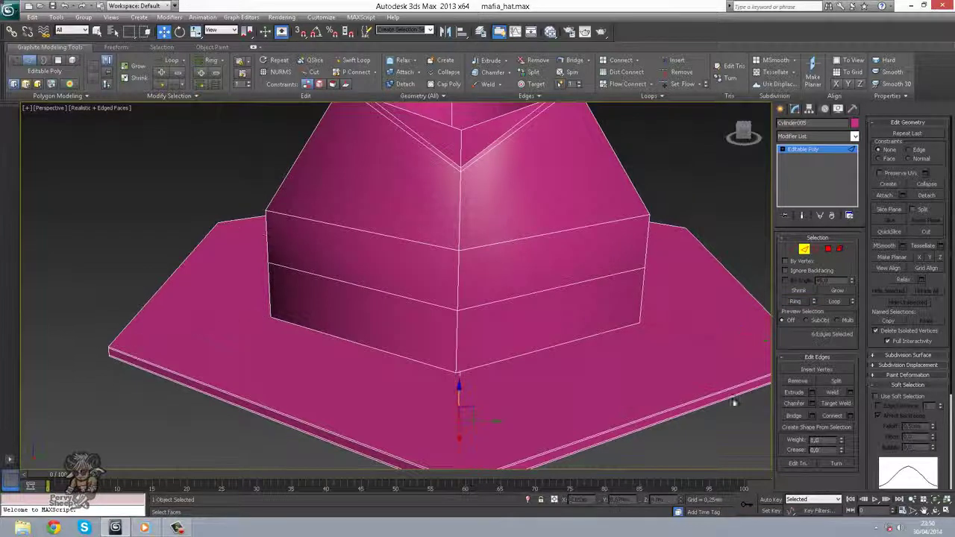
{"action": "left_click", "coordinate": [848, 416]}
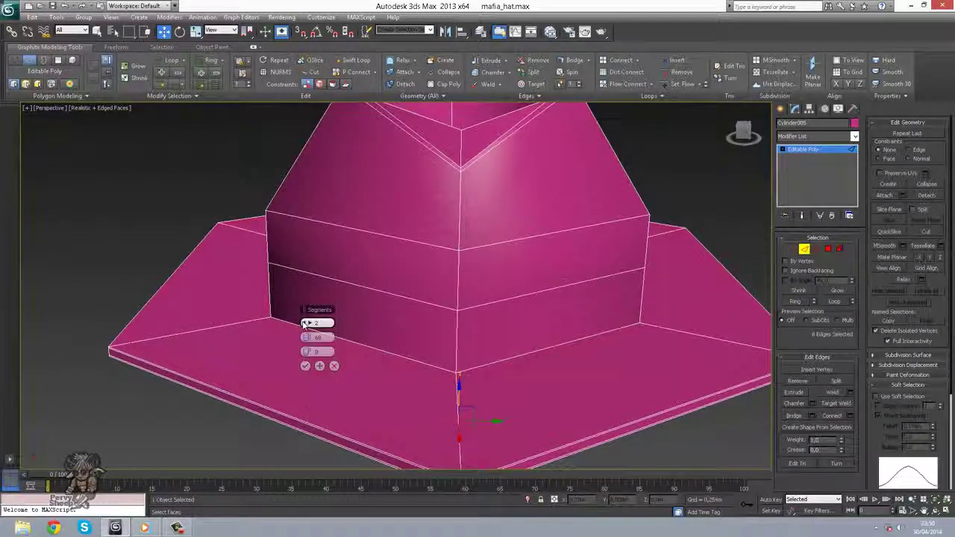
{"action": "left_click_drag", "start_coordinate": [339, 344], "coordinate": [335, 341]}
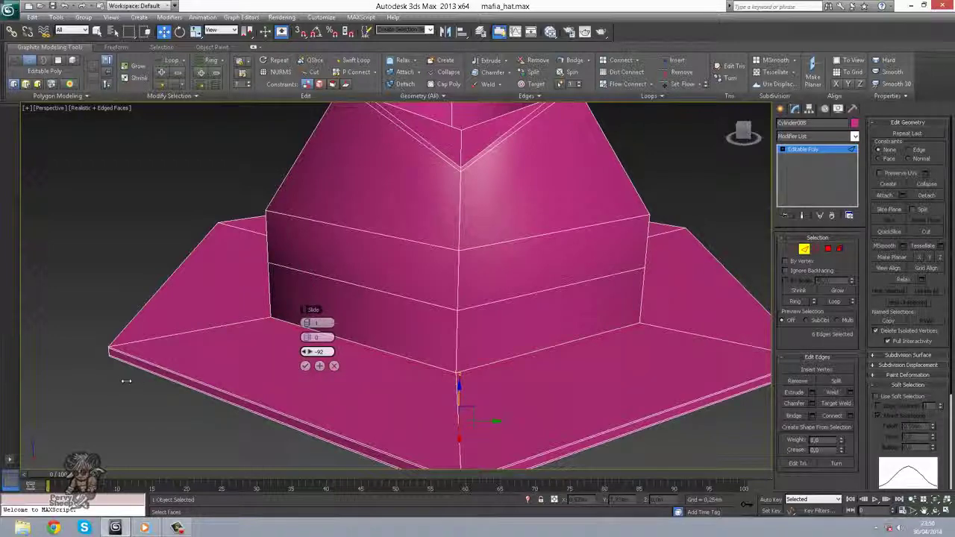
{"action": "left_click", "coordinate": [305, 365]}
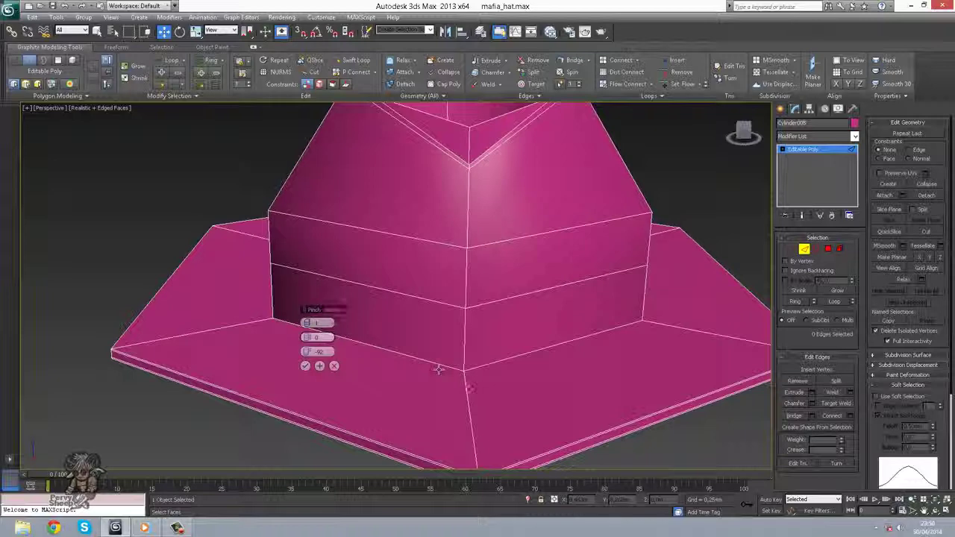
Reselect the ring of edges running across the brim and connect it with 1 segment
{"action": "left_click", "coordinate": [468, 403]}
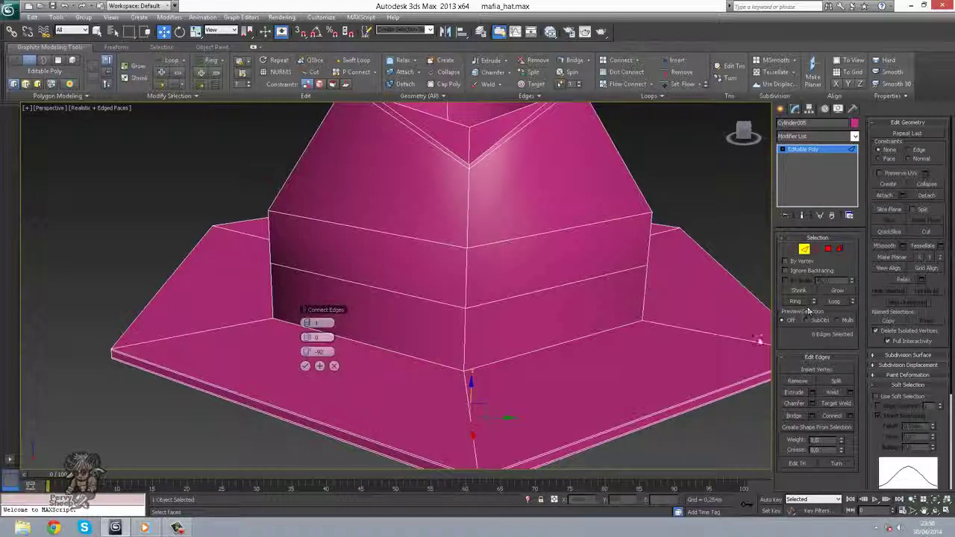
{"action": "left_click", "coordinate": [703, 336]}
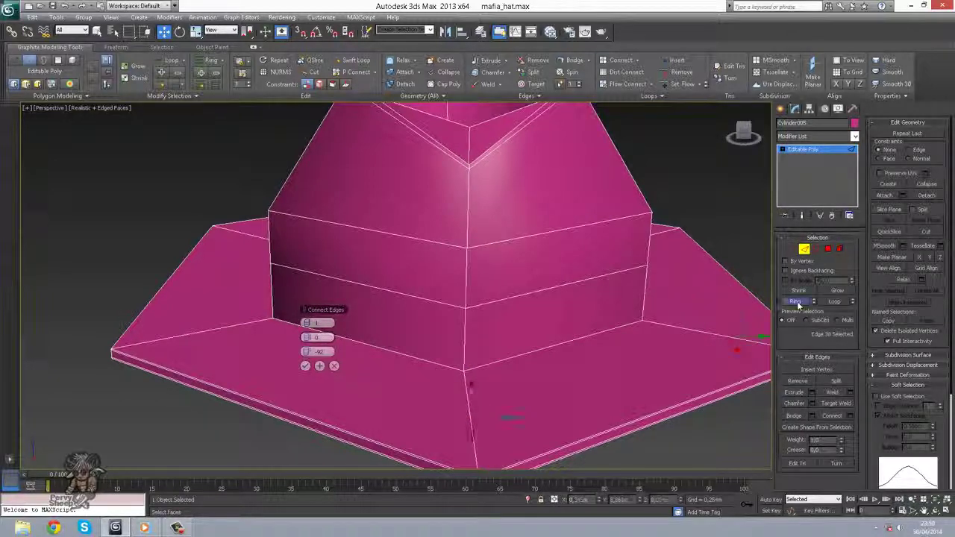
{"action": "left_click", "coordinate": [798, 304]}
{"action": "mouse_move", "coordinate": [624, 349]}
{"action": "middle_mouse_down", "text": "alt"}
{"action": "mouse_move", "coordinate": [629, 318]}
{"action": "mouse_move", "coordinate": [638, 341]}
{"action": "middle_mouse_up", "text": "alt"}
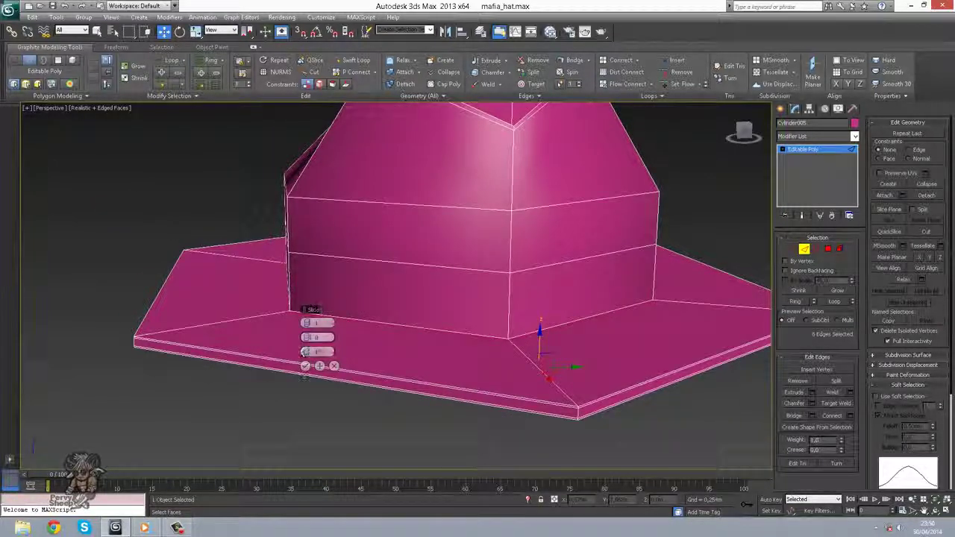
{"action": "left_click", "coordinate": [305, 366]}
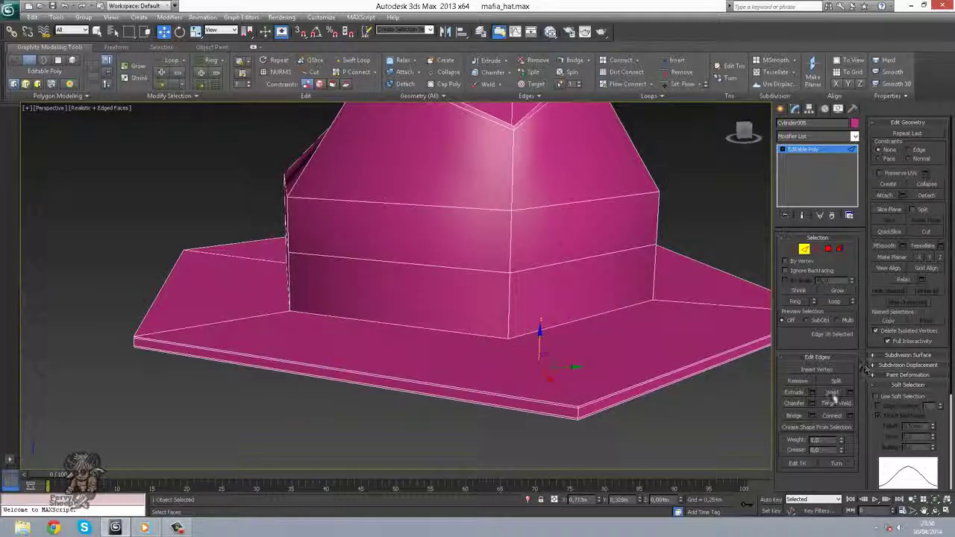
{"action": "left_click", "coordinate": [796, 303]}
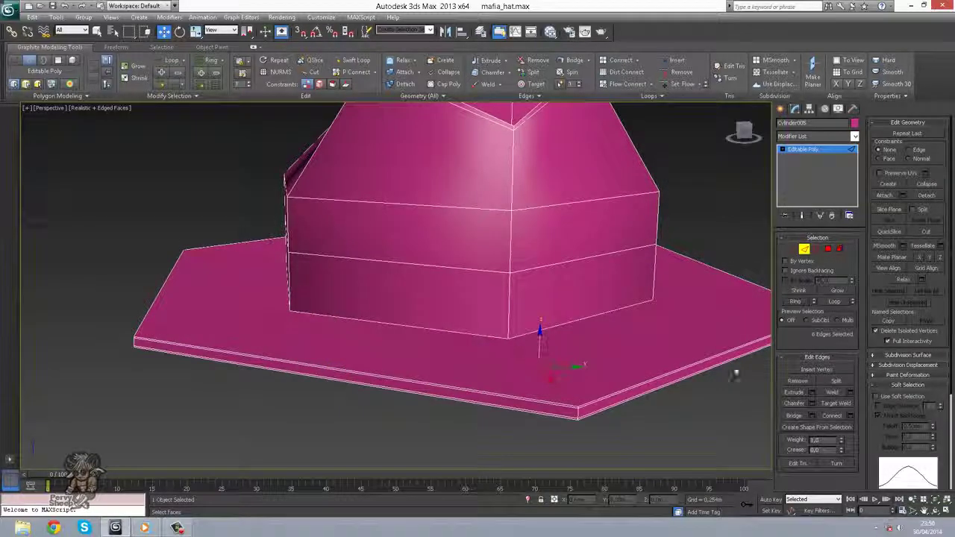
{"action": "left_click", "coordinate": [853, 415]}
{"action": "left_click", "coordinate": [305, 366]}
Insert Swift Loop edge loops close to the crown's base seam, inside and outside the hat
{"action": "middle_click_drag", "start_coordinate": [305, 366], "coordinate": [231, 316], "text": "alt"}
{"action": "left_click", "coordinate": [354, 60]}
{"action": "middle_click_drag", "start_coordinate": [341, 213], "coordinate": [409, 191], "text": "alt"}
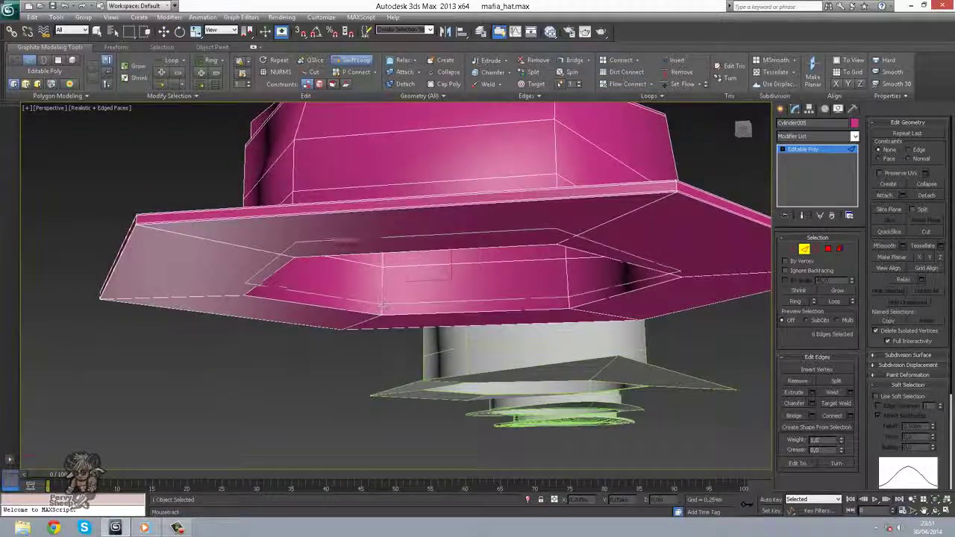
{"action": "middle_click_drag", "start_coordinate": [390, 334], "coordinate": [379, 389], "text": "alt"}
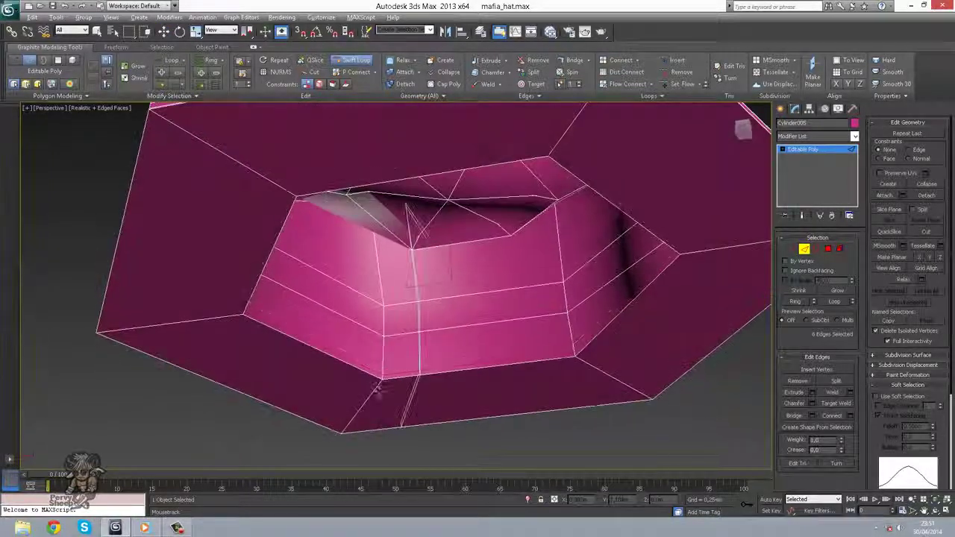
{"action": "left_click", "coordinate": [382, 379]}
{"action": "middle_click_drag", "start_coordinate": [364, 316], "coordinate": [242, 216], "text": "alt"}
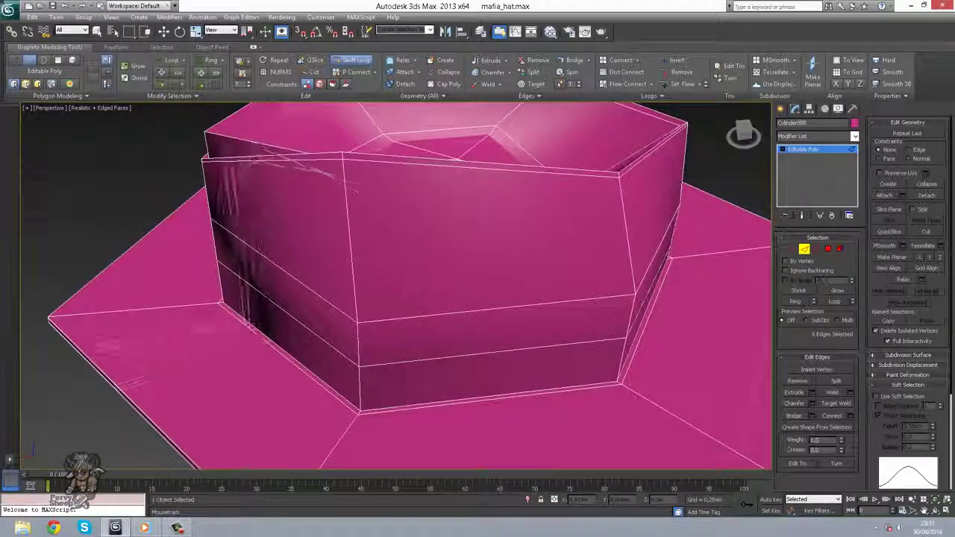
{"action": "middle_click_drag", "start_coordinate": [209, 298], "coordinate": [272, 314], "text": "alt"}
{"action": "key", "text": "w"}
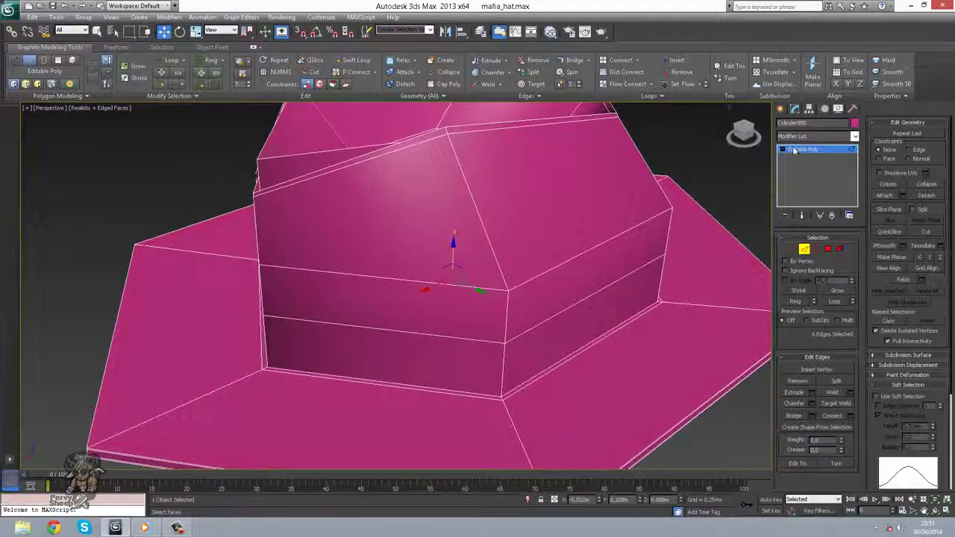
Leave edge editing and turn NURMS smoothing back on for the hat
{"action": "left_click", "coordinate": [795, 150]}
{"action": "right_click", "coordinate": [461, 166]}
{"action": "left_click", "coordinate": [433, 59]}
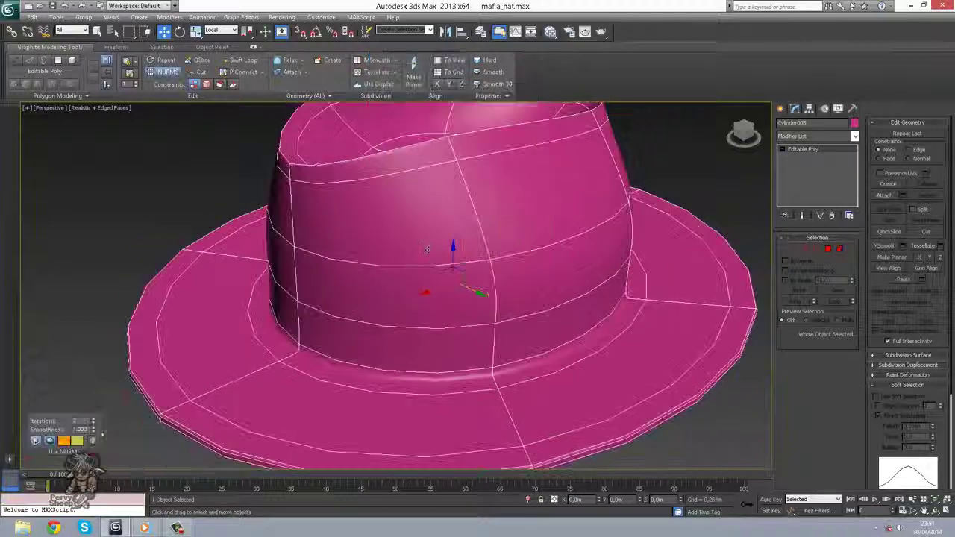
Select the ring of polygons around the base of the crown and turn off NURMS smoothing
{"action": "middle_click_drag", "start_coordinate": [350, 375], "coordinate": [543, 344], "text": "alt"}
{"action": "scroll", "coordinate": [404, 314], "scroll_direction": "down", "scroll_amount": 5}
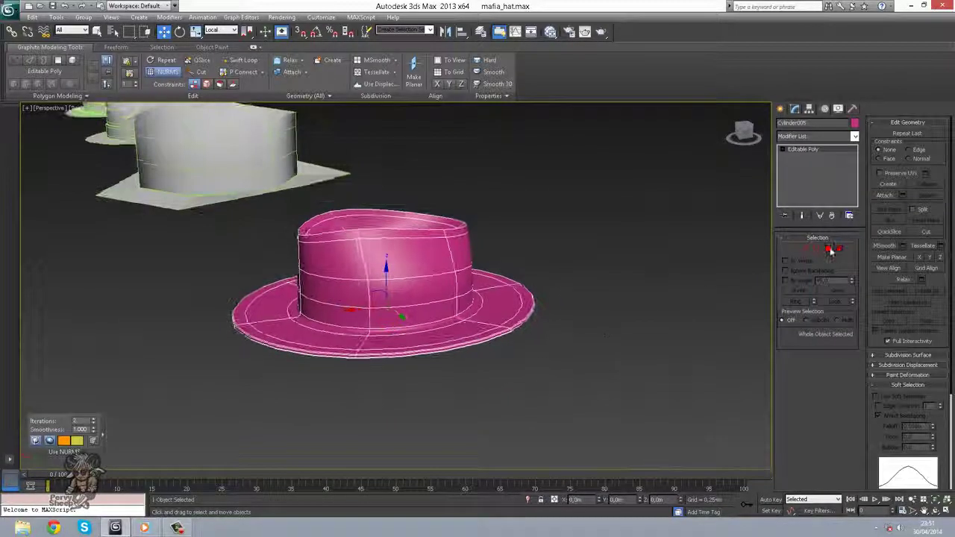
{"action": "key", "text": "4"}
{"action": "scroll", "coordinate": [394, 328], "scroll_direction": "up", "scroll_amount": 3}
{"action": "left_click", "coordinate": [312, 325], "text": "shift"}
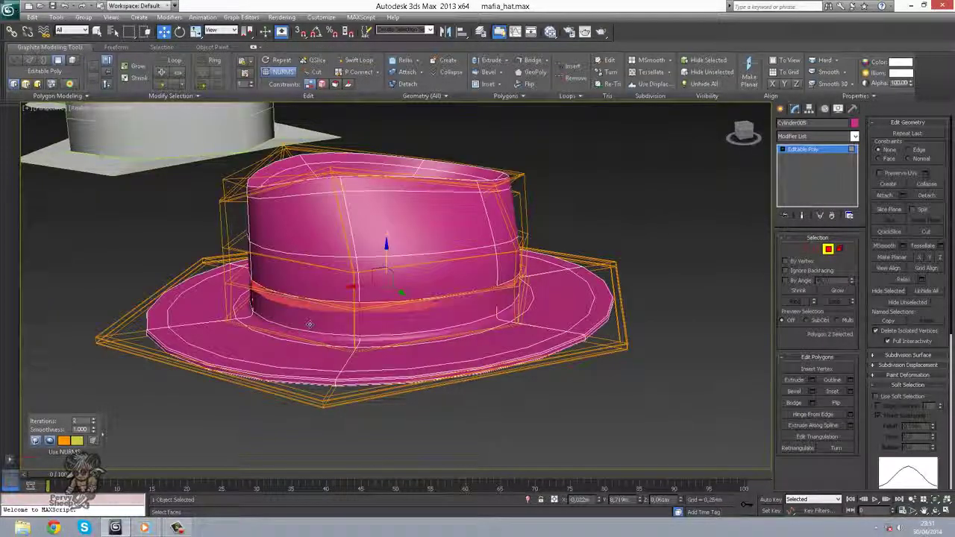
{"action": "right_click", "coordinate": [331, 305]}
{"action": "left_click", "coordinate": [308, 173]}
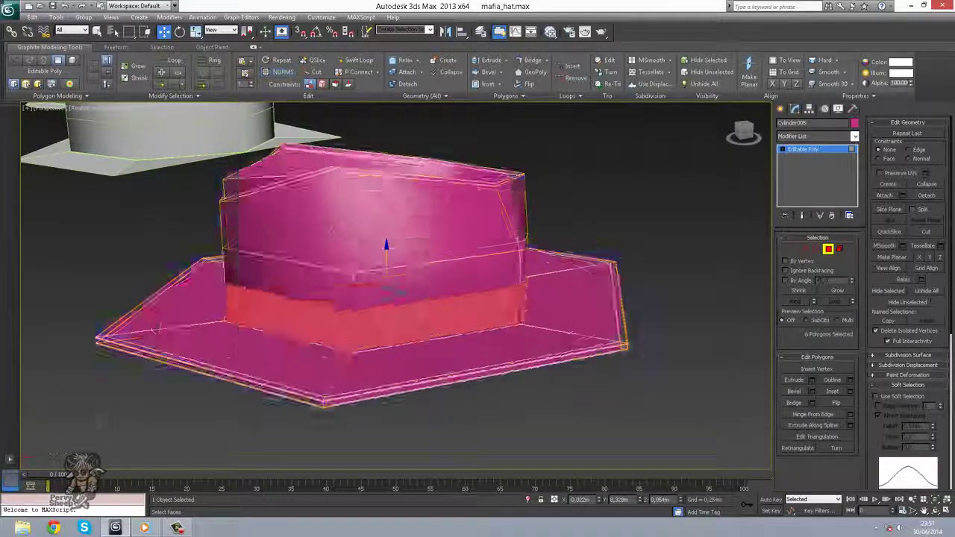
Inset the selected ring of polygons by a small amount and extrude it outward 0.022 m as a hat band
{"action": "middle_click_drag", "start_coordinate": [373, 336], "coordinate": [764, 356], "text": "alt"}
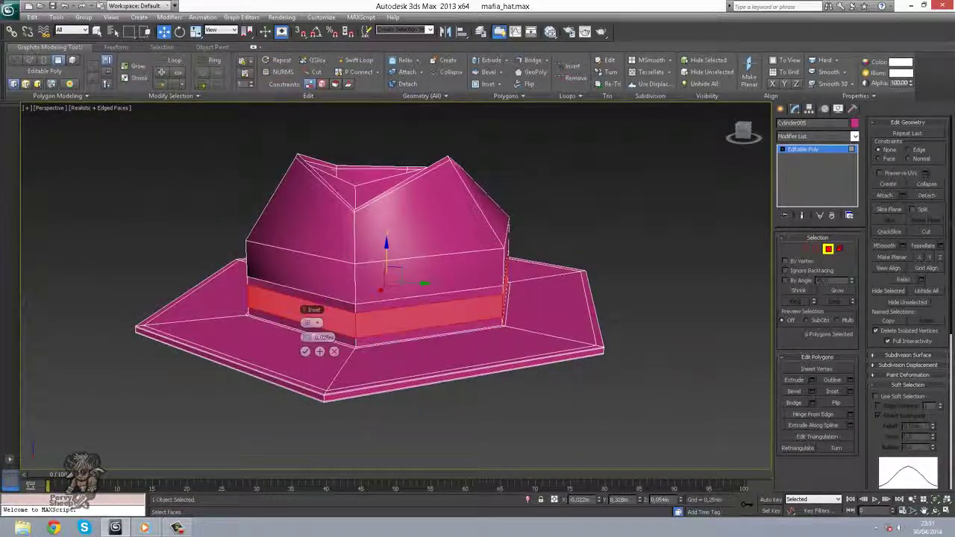
{"action": "left_click_drag", "start_coordinate": [314, 339], "coordinate": [323, 337]}
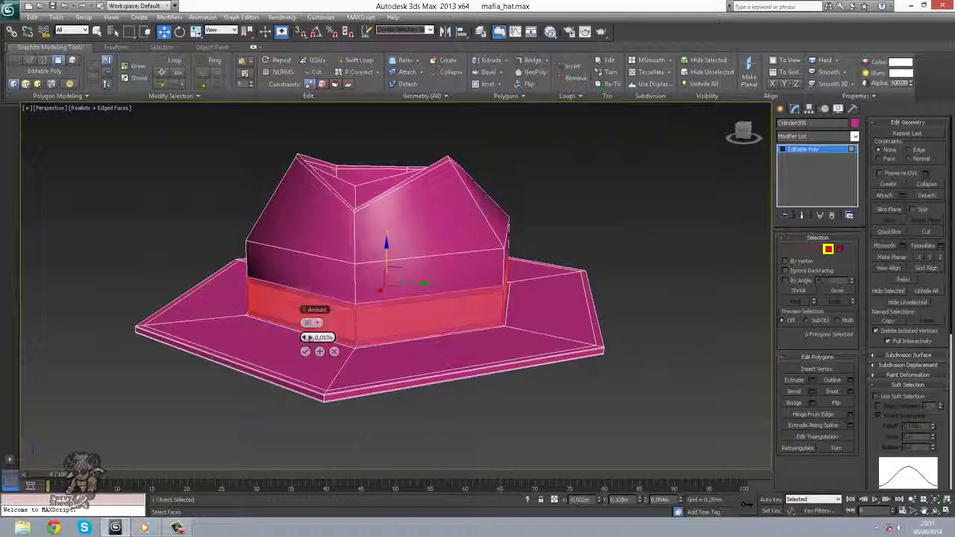
{"action": "left_click", "coordinate": [811, 380]}
{"action": "left_click", "coordinate": [345, 349]}
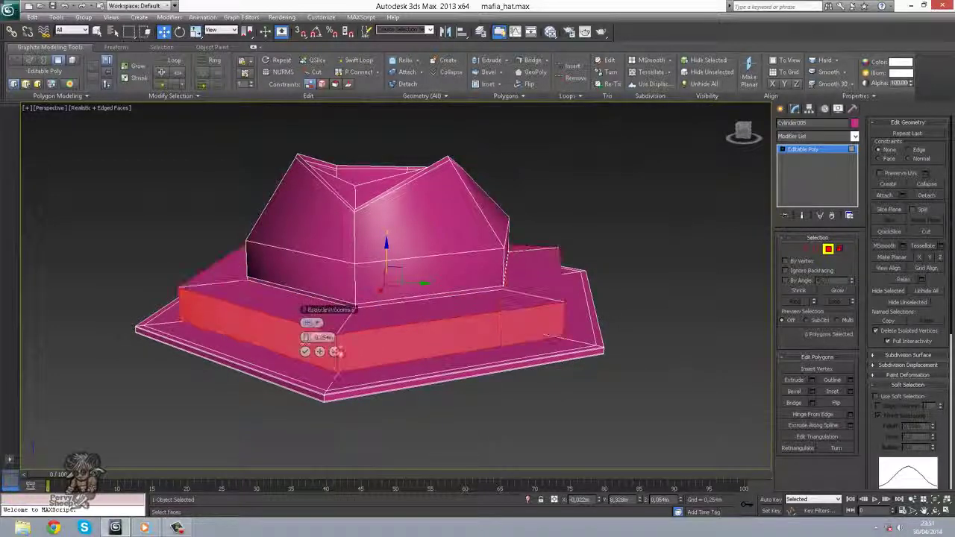
{"action": "left_click_drag", "start_coordinate": [304, 338], "coordinate": [275, 341]}
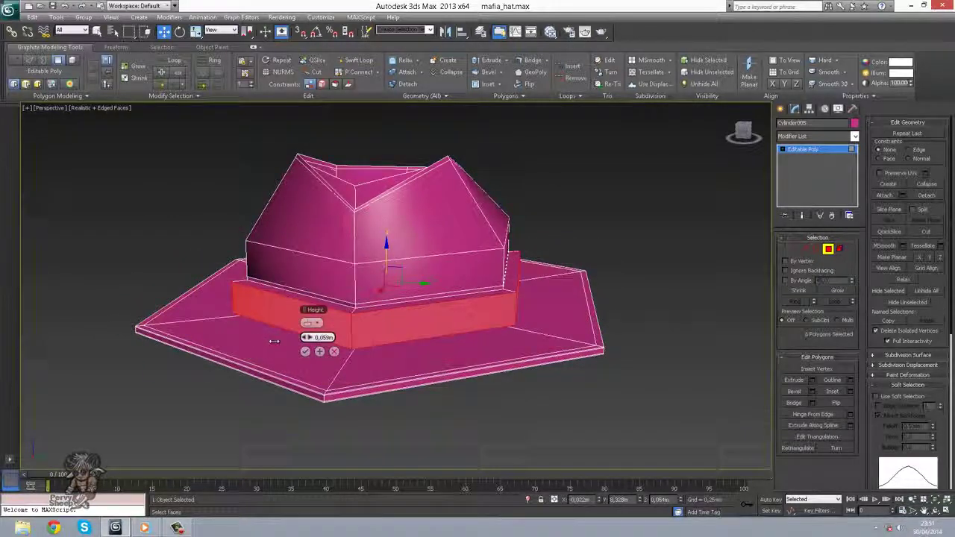
{"action": "middle_click_drag", "start_coordinate": [398, 323], "coordinate": [360, 350], "text": "alt"}
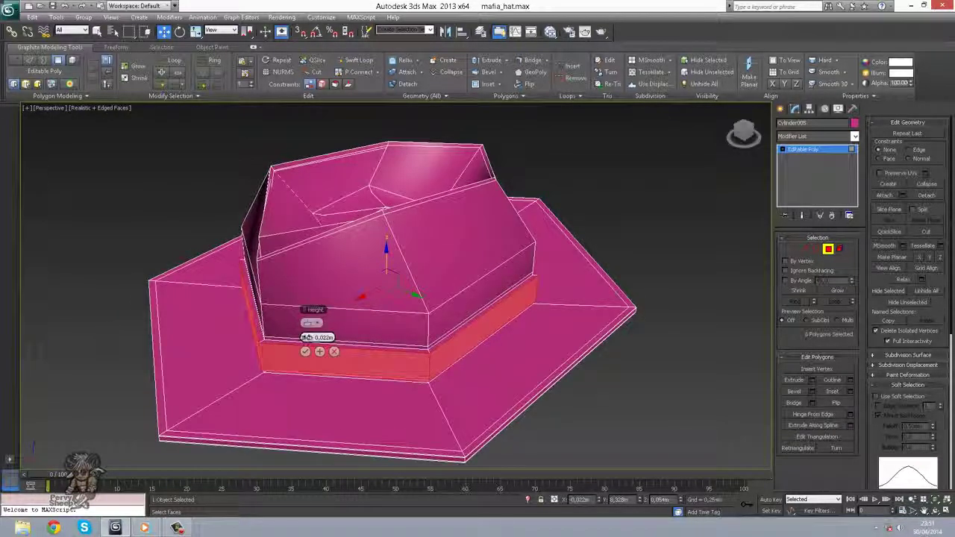
Leave polygon editing, turn NURMS smoothing back on and check the band with and without edged faces
{"action": "left_click", "coordinate": [822, 151]}
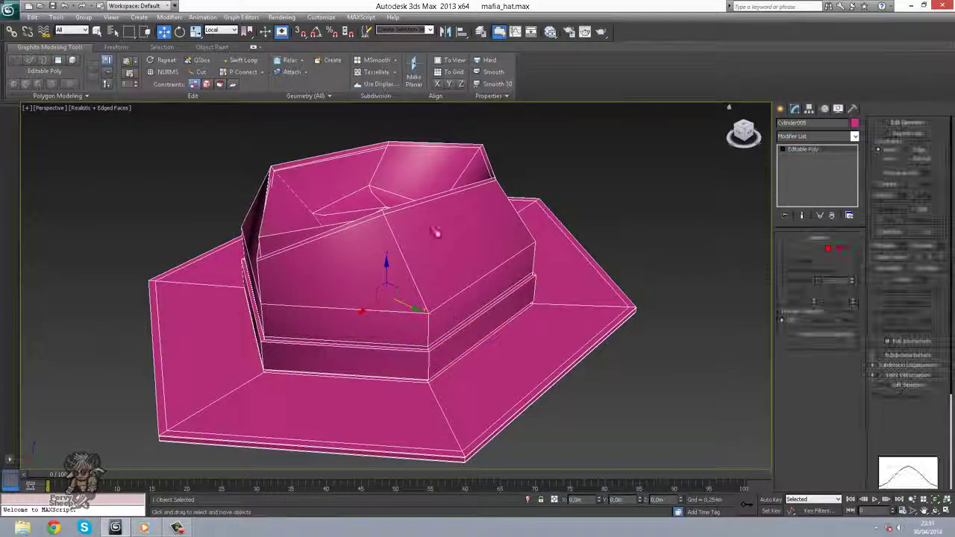
{"action": "right_click", "coordinate": [446, 305]}
{"action": "left_click", "coordinate": [419, 198]}
{"action": "middle_click_drag", "start_coordinate": [418, 306], "coordinate": [426, 305], "text": "alt"}
{"action": "scroll", "coordinate": [486, 363], "scroll_direction": "up", "scroll_amount": 4}
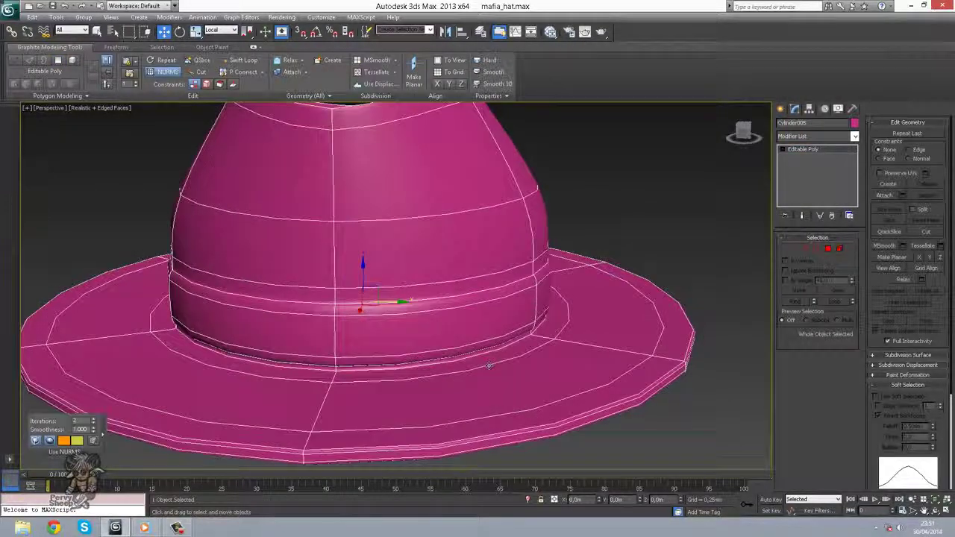
{"action": "key", "text": "F4"}
{"action": "scroll", "coordinate": [508, 368], "scroll_direction": "up", "scroll_amount": 5}
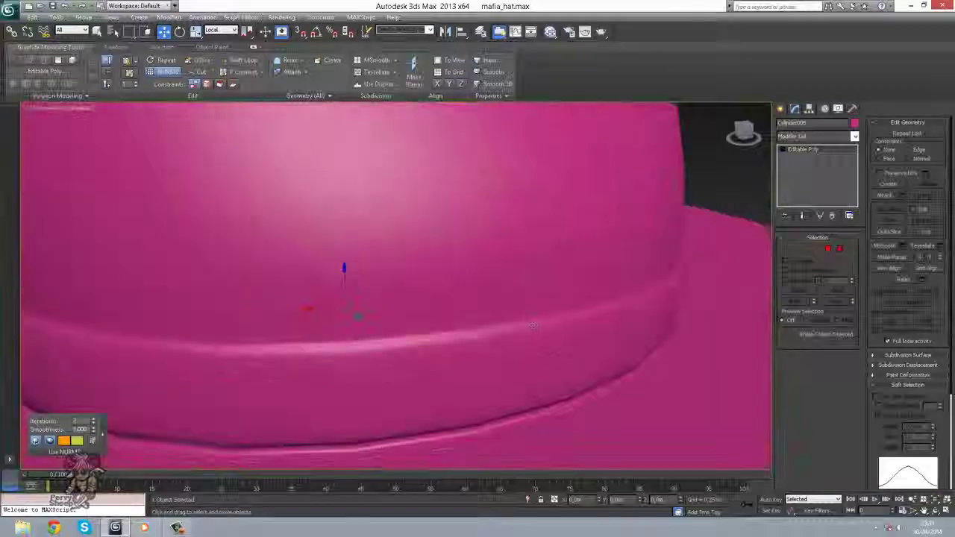
{"action": "key", "text": "F4"}
{"action": "middle_click_drag", "start_coordinate": [467, 331], "coordinate": [564, 336], "text": "alt"}
{"action": "scroll", "coordinate": [545, 326], "scroll_direction": "down", "scroll_amount": 5}
{"action": "middle_click_drag", "start_coordinate": [378, 289], "coordinate": [455, 366], "text": "alt"}
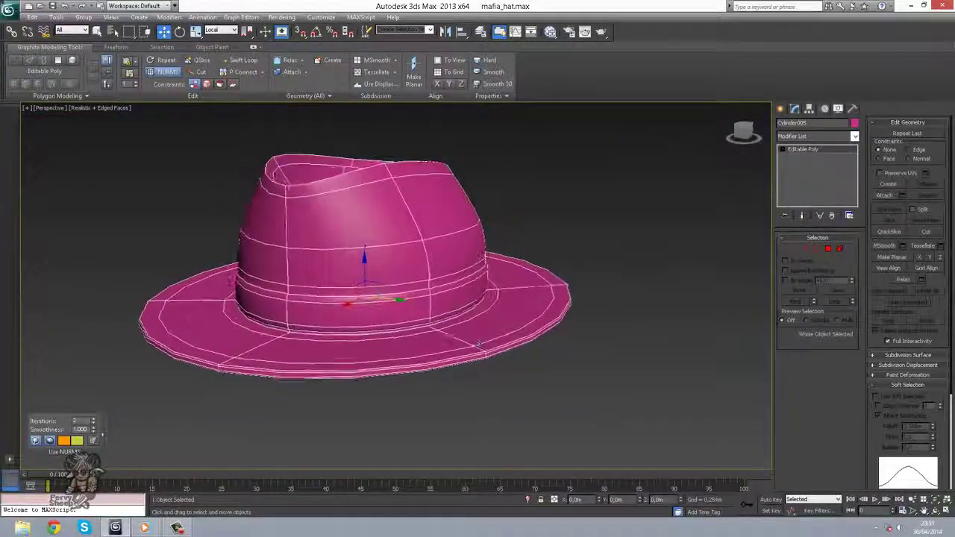
Examine the banded pink hat and compare it with the smoothed grey hat further along the row
{"action": "scroll", "coordinate": [465, 379], "scroll_direction": "down", "scroll_amount": 4}
{"action": "left_click", "coordinate": [803, 152]}
{"action": "key", "text": "4"}
{"action": "scroll", "coordinate": [539, 376], "scroll_direction": "down", "scroll_amount": 2}
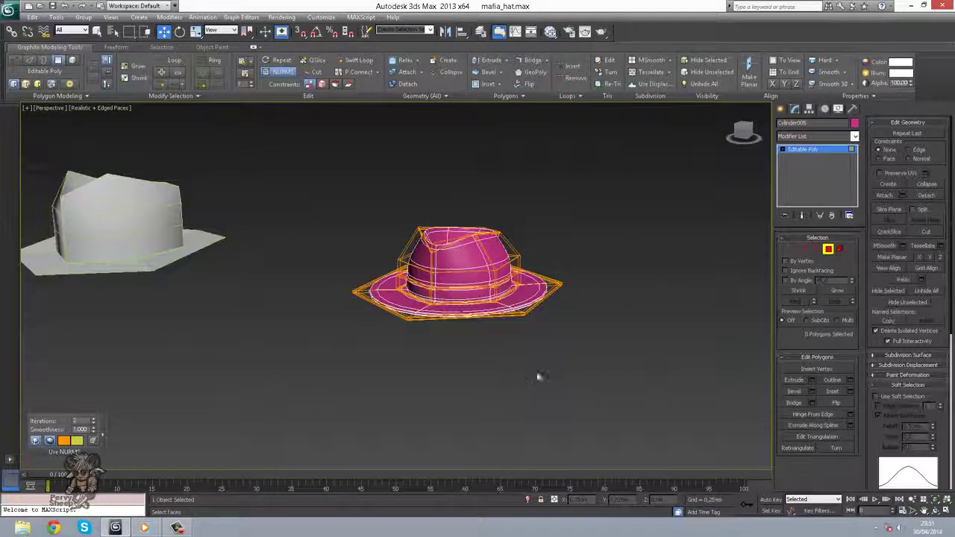
{"action": "left_click", "coordinate": [813, 151]}
{"action": "middle_click_drag", "start_coordinate": [537, 347], "coordinate": [580, 318], "text": "alt"}
{"action": "scroll", "coordinate": [579, 318], "scroll_direction": "down", "scroll_amount": 6}
{"action": "scroll", "coordinate": [467, 318], "scroll_direction": "up", "scroll_amount": 2}
{"action": "middle_click_drag", "start_coordinate": [467, 317], "coordinate": [397, 292], "text": "alt"}
{"action": "left_click", "coordinate": [397, 292]}
{"action": "key", "text": "z"}
{"action": "middle_click_drag", "start_coordinate": [435, 341], "coordinate": [375, 361], "text": "alt"}
{"action": "scroll", "coordinate": [375, 361], "scroll_direction": "down", "scroll_amount": 3}
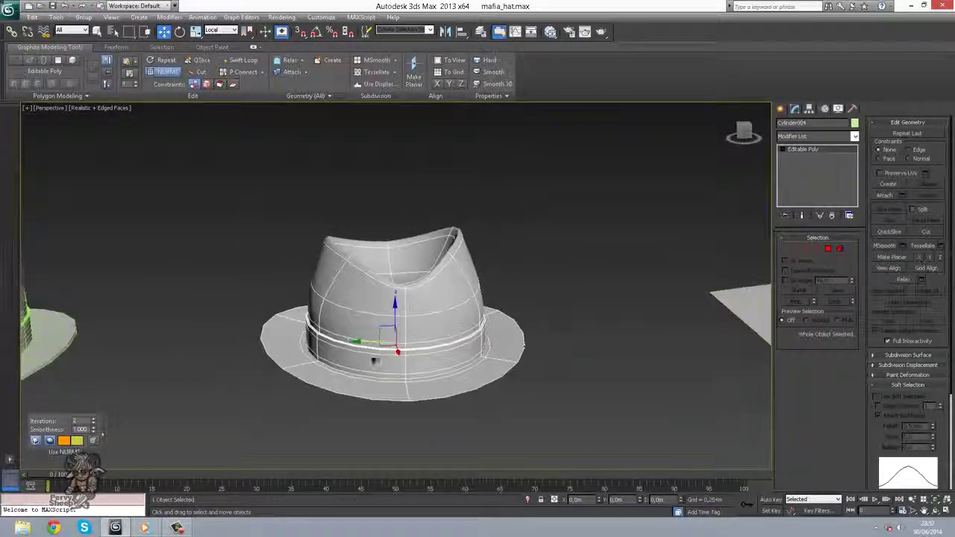
Reselect the pink hat and move it closer to the neighbouring low-poly grey hat
{"action": "middle_click_drag", "start_coordinate": [694, 347], "coordinate": [368, 345]}
{"action": "left_click", "coordinate": [625, 323]}
{"action": "scroll", "coordinate": [577, 363], "scroll_direction": "down", "scroll_amount": 3}
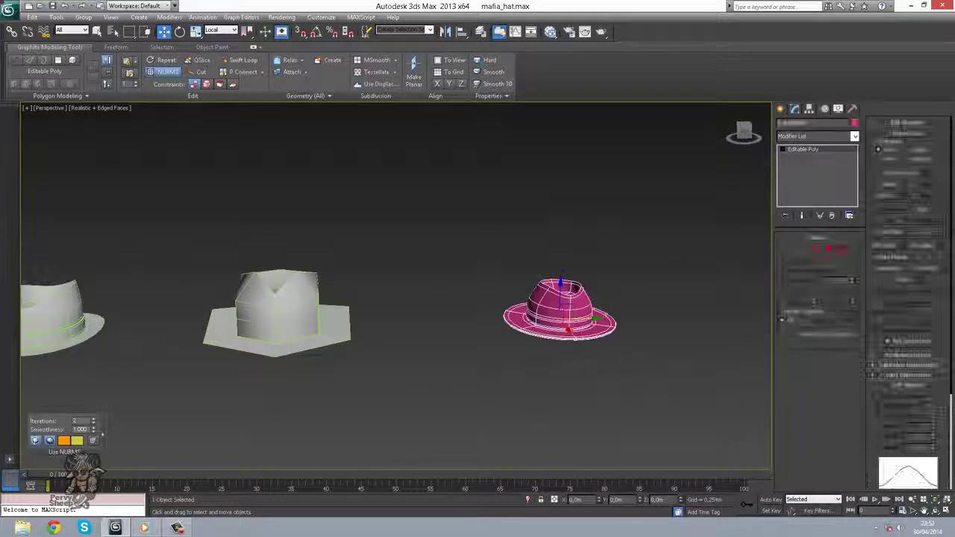
{"action": "left_click_drag", "start_coordinate": [600, 321], "coordinate": [573, 321]}
Select the edge loops around the brim's outer rim, scale them inward to about 84% and leave edge editing
{"action": "middle_click_drag", "start_coordinate": [582, 348], "coordinate": [758, 275], "text": "alt"}
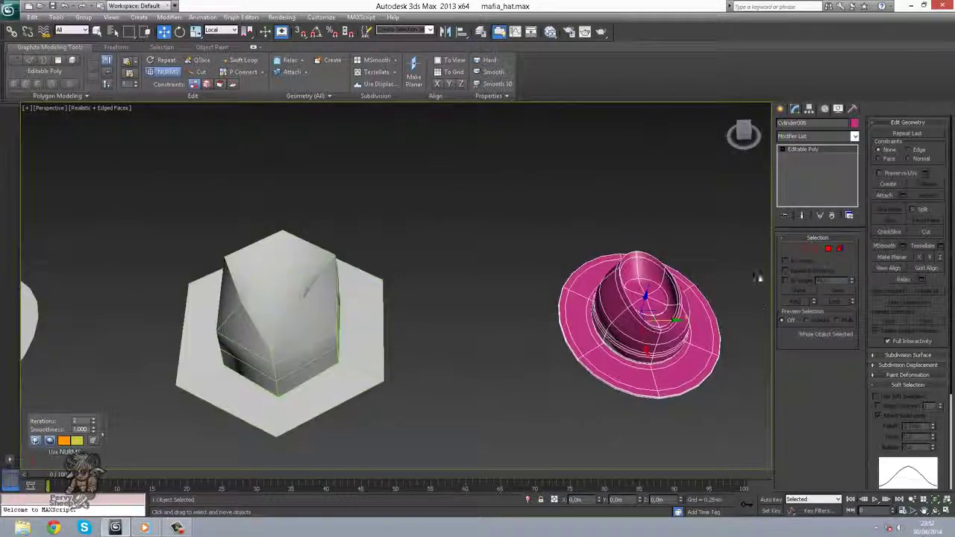
{"action": "key", "text": "2"}
{"action": "middle_click_drag", "start_coordinate": [749, 391], "coordinate": [609, 385]}
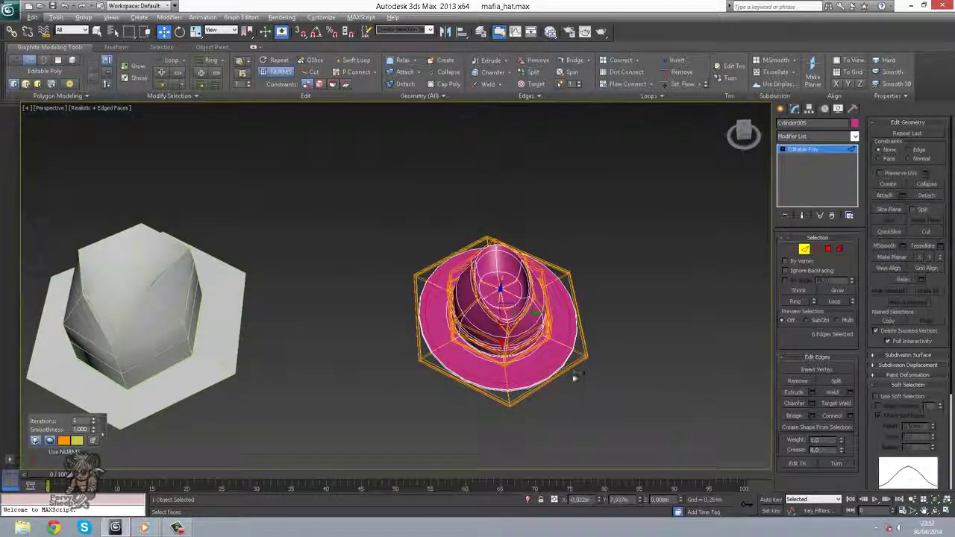
{"action": "left_click", "coordinate": [575, 376]}
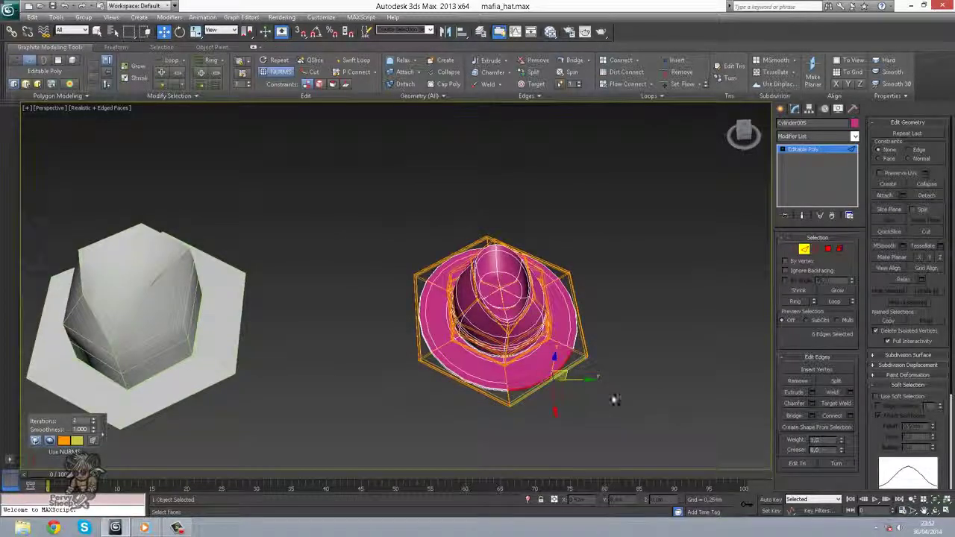
{"action": "left_click", "coordinate": [834, 301]}
{"action": "key", "text": "r"}
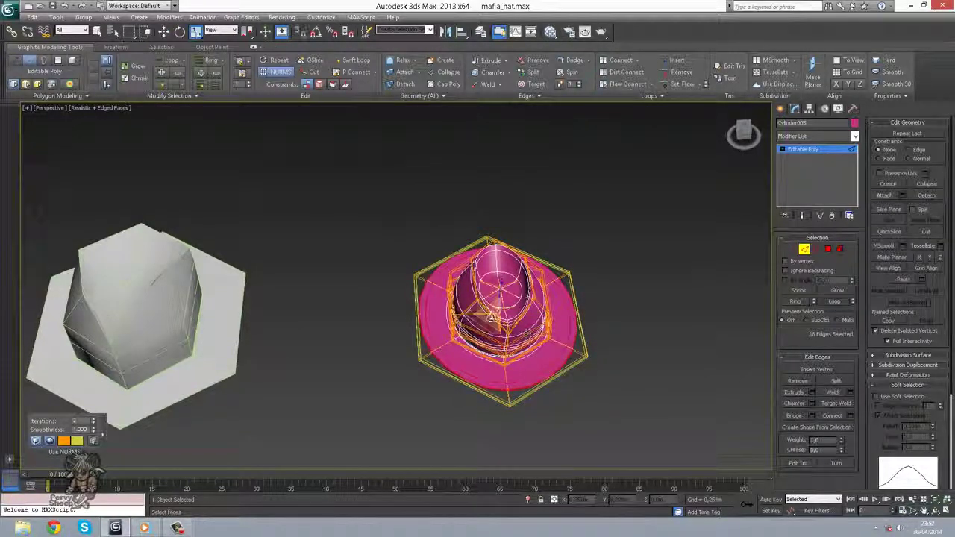
{"action": "left_click_drag", "start_coordinate": [493, 318], "coordinate": [501, 323]}
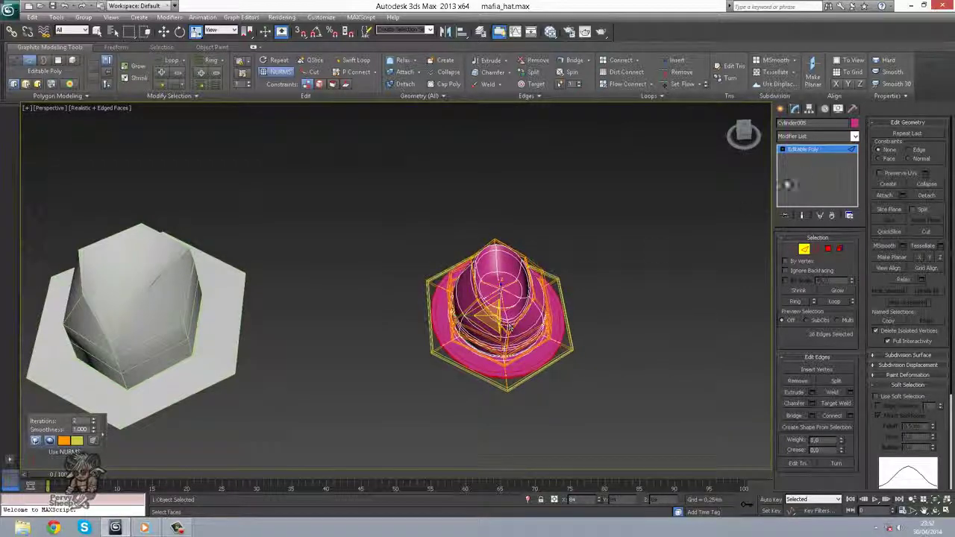
{"action": "left_click", "coordinate": [806, 150]}
{"action": "middle_click_drag", "start_coordinate": [667, 297], "coordinate": [590, 325], "text": "alt"}
{"action": "left_click", "coordinate": [590, 325]}
{"action": "scroll", "coordinate": [593, 401], "scroll_direction": "up", "scroll_amount": 5}
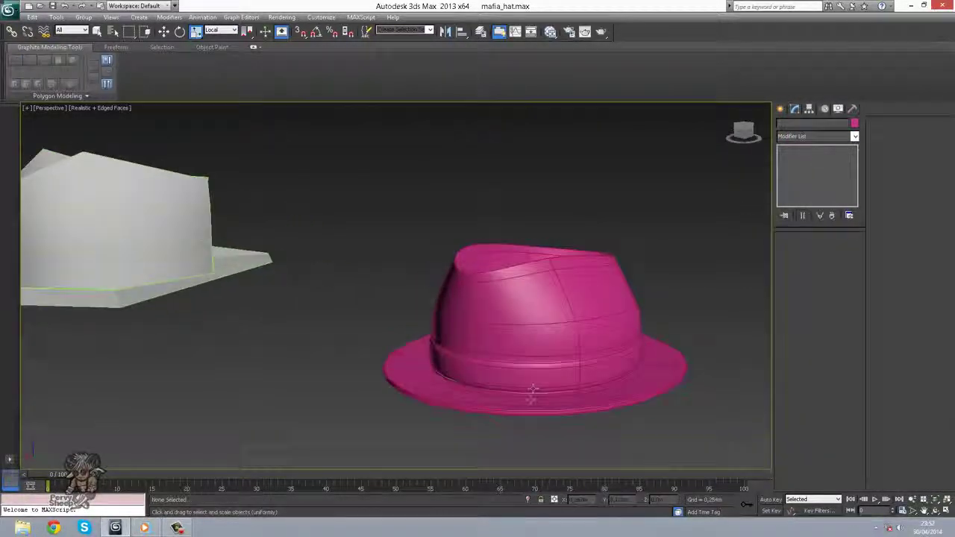
{"action": "scroll", "coordinate": [482, 388], "scroll_direction": "down", "scroll_amount": 5}
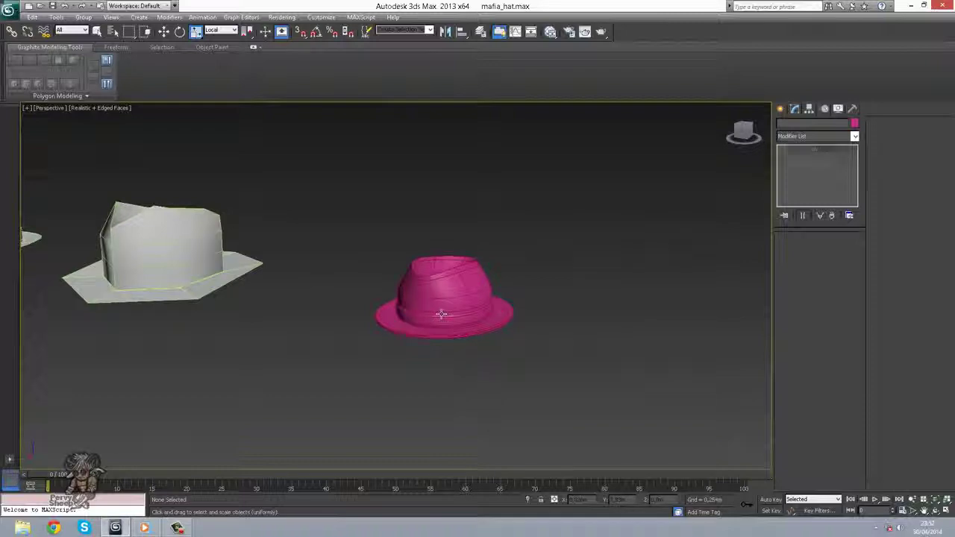
Compare the narrower-brimmed pink hat with the grey hats in the row
{"action": "left_click", "coordinate": [442, 315]}
{"action": "middle_click_drag", "start_coordinate": [316, 356], "coordinate": [385, 356], "text": "alt"}
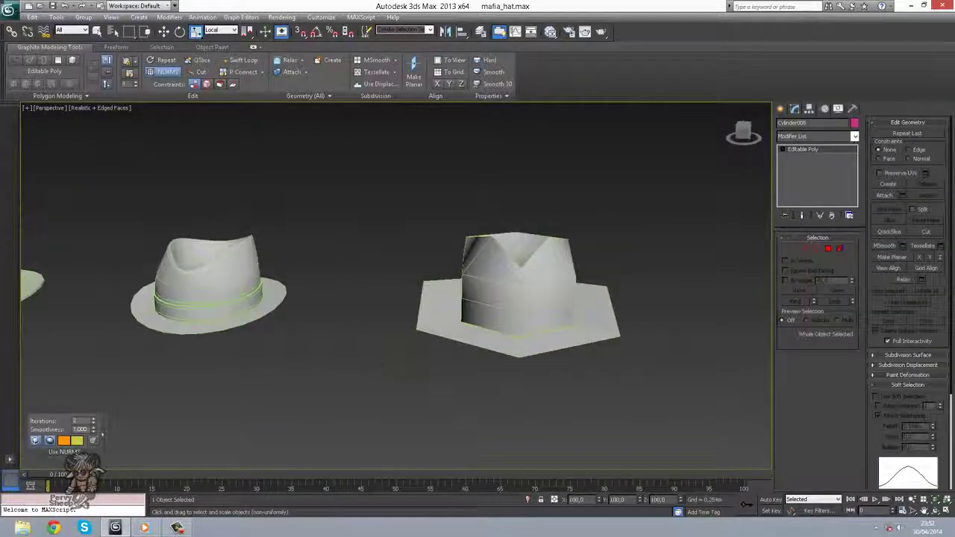
{"action": "middle_click_drag", "start_coordinate": [159, 337], "coordinate": [346, 328]}
{"action": "left_click", "coordinate": [169, 268]}
{"action": "middle_click_drag", "start_coordinate": [460, 341], "coordinate": [361, 343]}
{"action": "left_click", "coordinate": [305, 287]}
{"action": "middle_click_drag", "start_coordinate": [481, 365], "coordinate": [393, 354]}
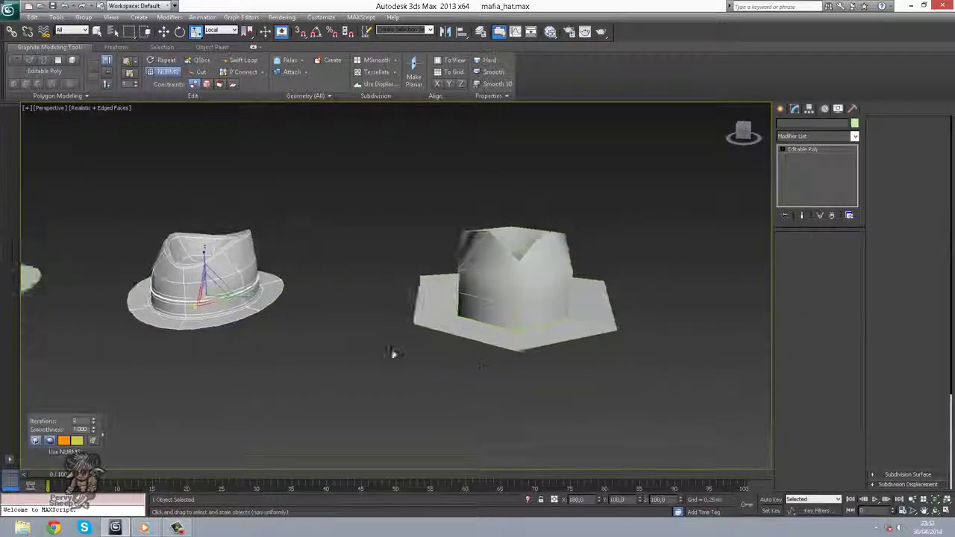
{"action": "scroll", "coordinate": [463, 373], "scroll_direction": "down", "scroll_amount": 3}
{"action": "middle_click_drag", "start_coordinate": [462, 373], "coordinate": [166, 377]}
Reselect the pink hat and convert it to an Editable Poly to bake in the smoothed mesh
{"action": "left_click", "coordinate": [420, 313]}
{"action": "middle_click_drag", "start_coordinate": [440, 340], "coordinate": [567, 341], "text": "alt"}
{"action": "scroll", "coordinate": [486, 352], "scroll_direction": "up", "scroll_amount": 5}
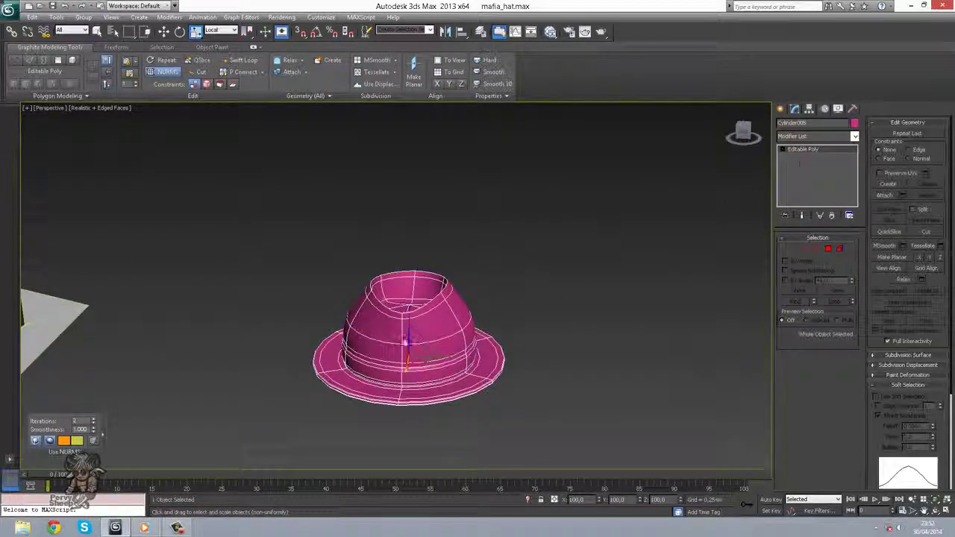
{"action": "right_click", "coordinate": [400, 335]}
{"action": "mouse_move", "coordinate": [440, 427]}
{"action": "left_click", "coordinate": [534, 434]}
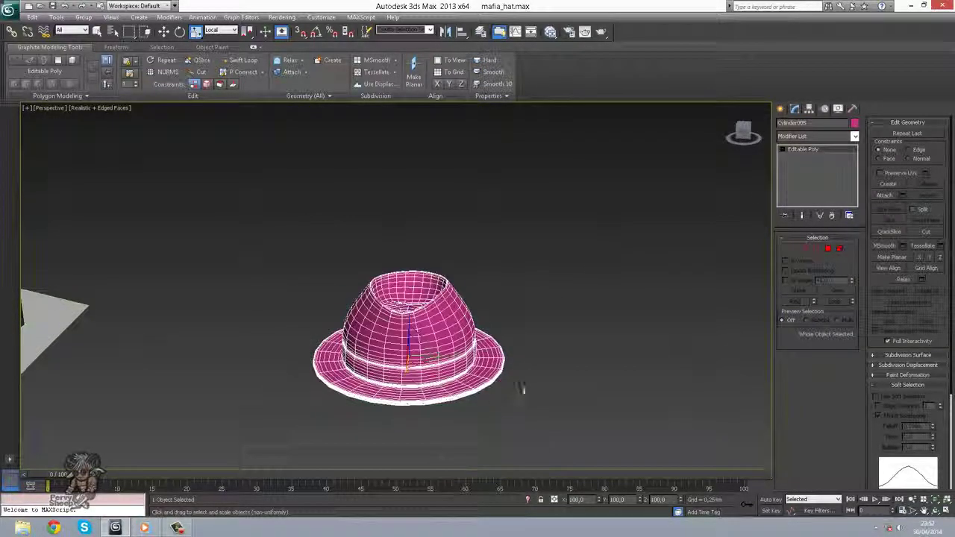
Enter vertex editing on the converted hat and enable Use Soft Selection
{"action": "middle_click_drag", "start_coordinate": [522, 389], "coordinate": [554, 376], "text": "alt"}
{"action": "left_click", "coordinate": [793, 251]}
{"action": "scroll", "coordinate": [528, 343], "scroll_direction": "up", "scroll_amount": 3}
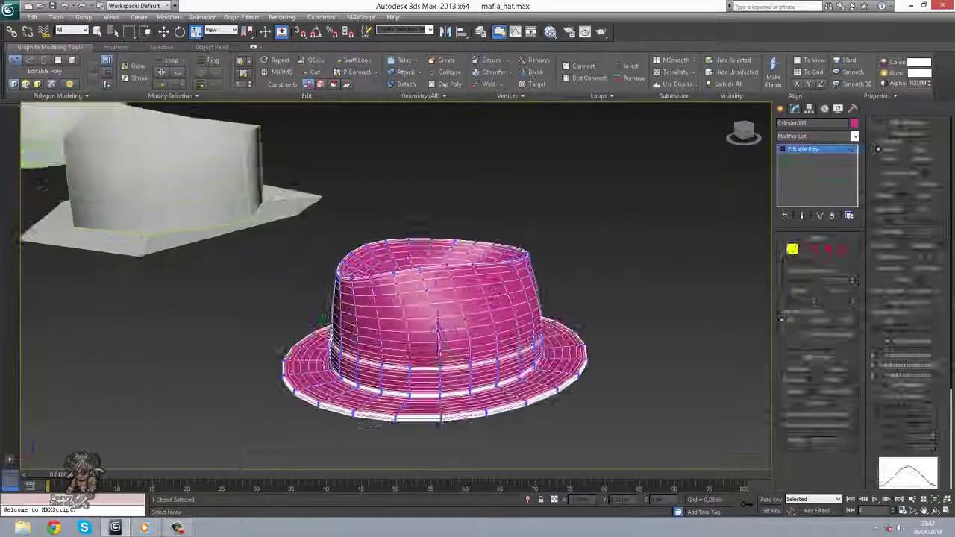
{"action": "middle_click_drag", "start_coordinate": [529, 344], "coordinate": [550, 335], "text": "alt"}
{"action": "key", "text": "q"}
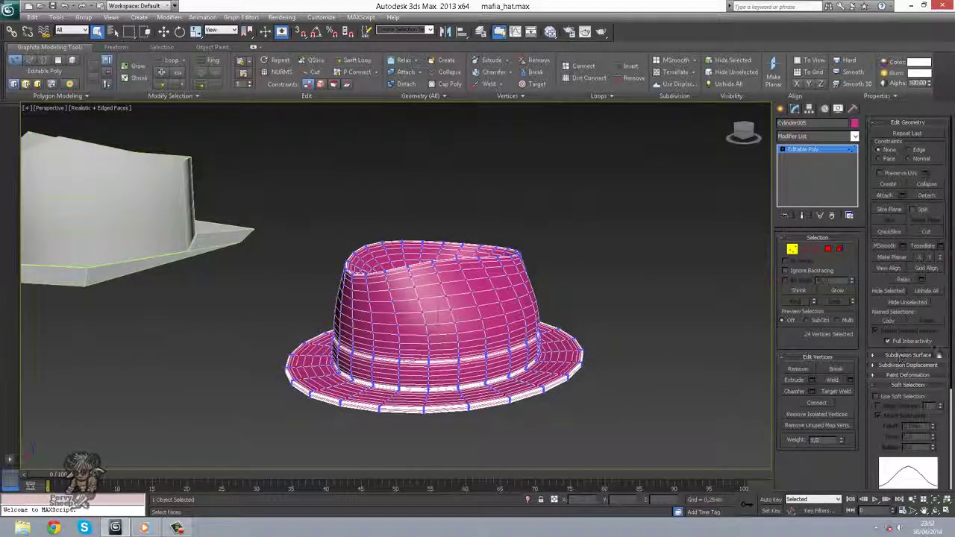
{"action": "left_click", "coordinate": [876, 396]}
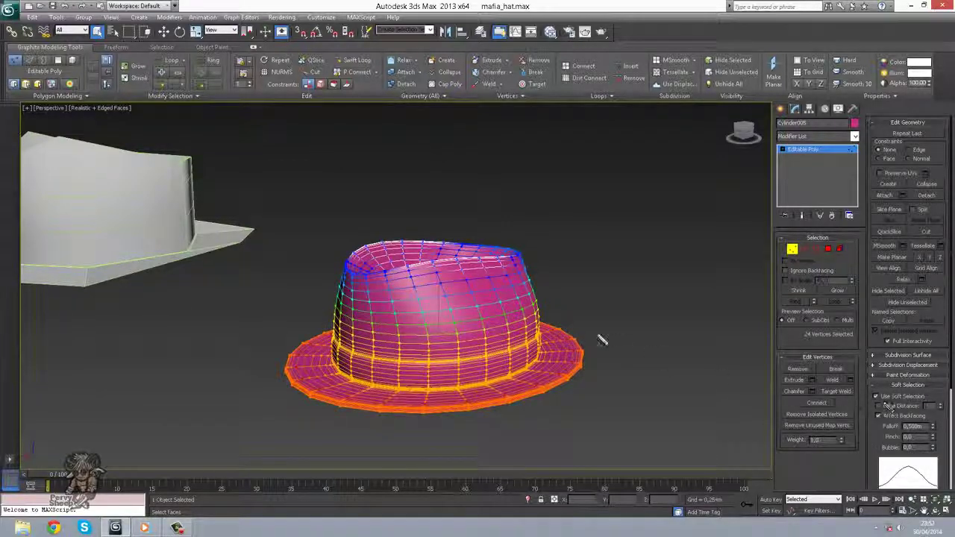
{"action": "left_click_drag", "start_coordinate": [594, 329], "coordinate": [822, 405]}
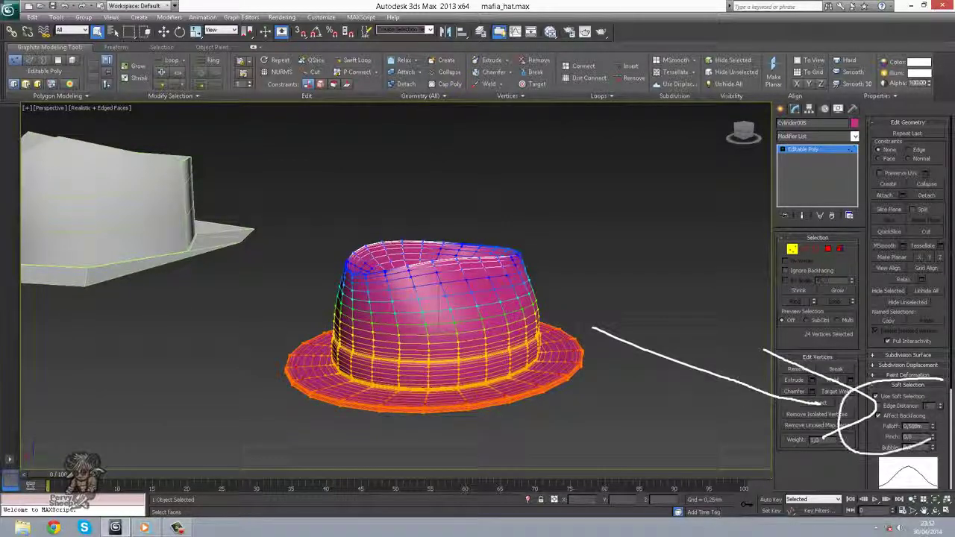
{"action": "left_click_drag", "start_coordinate": [936, 382], "coordinate": [873, 464]}
{"action": "key", "text": "Escape"}
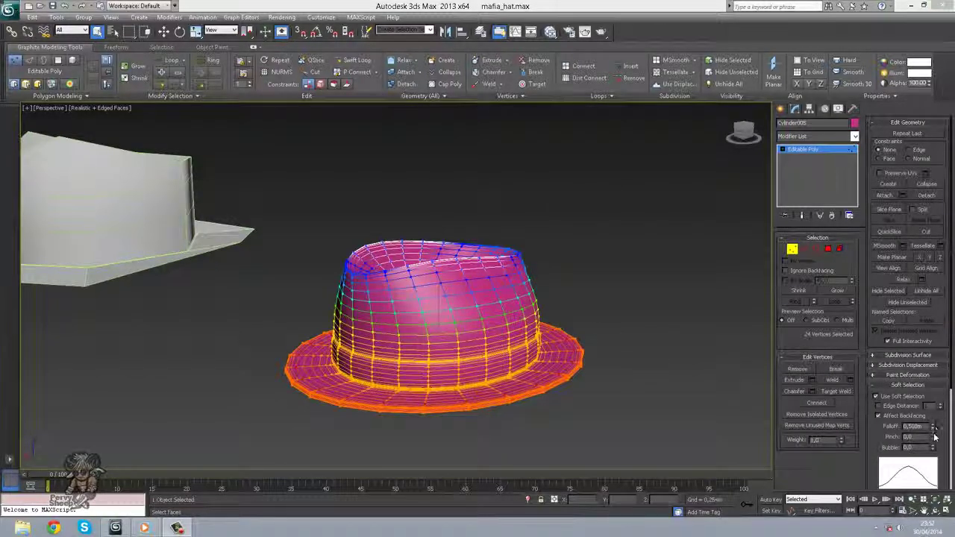
Reduce the soft selection falloff to 0.143 m and select a vertex on the side of the crown for moving
{"action": "mouse_move", "coordinate": [934, 434]}
{"action": "left_mouse_down"}
{"action": "mouse_move", "coordinate": [934, 461]}
{"action": "mouse_move", "coordinate": [933, 443]}
{"action": "left_mouse_up"}
{"action": "left_click", "coordinate": [451, 314]}
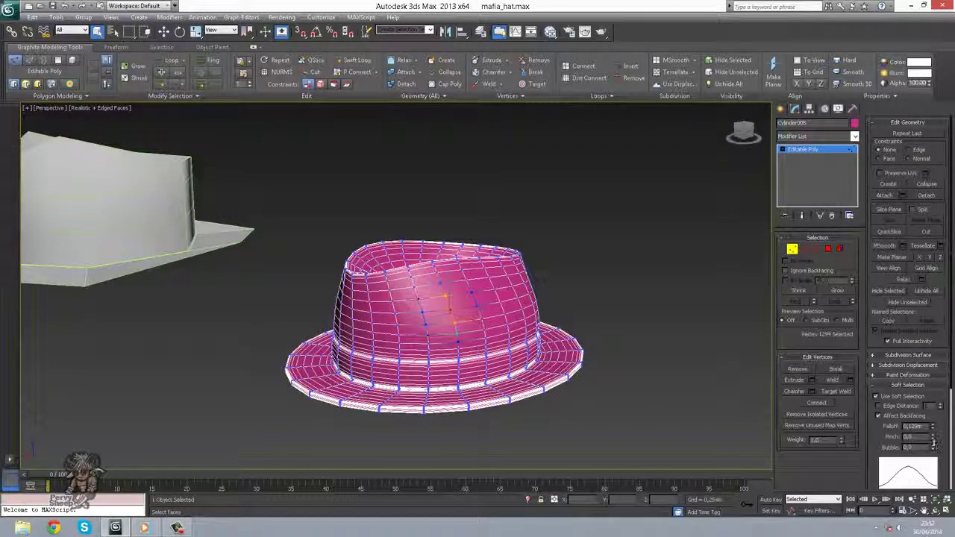
{"action": "middle_click_drag", "start_coordinate": [484, 325], "coordinate": [443, 355], "text": "alt"}
{"action": "left_click", "coordinate": [422, 306]}
{"action": "scroll", "coordinate": [442, 321], "scroll_direction": "up", "scroll_amount": 1}
{"action": "left_click", "coordinate": [451, 329]}
{"action": "key", "text": "w"}
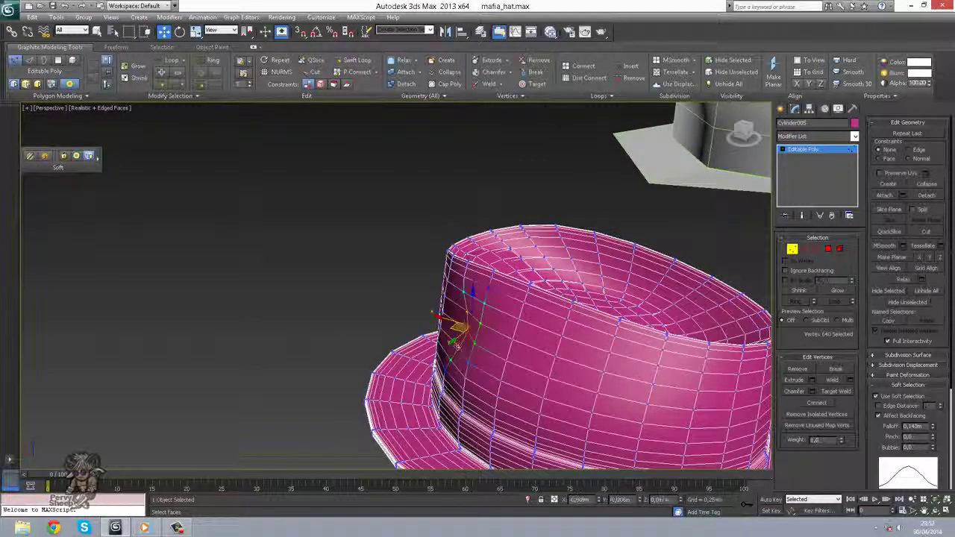
Select a vertex on the opposite side of the pink crown, push it inward and slightly up with soft selection, and leave vertex editing
{"action": "scroll", "coordinate": [451, 355], "scroll_direction": "down", "scroll_amount": 3}
{"action": "middle_click_drag", "start_coordinate": [451, 356], "coordinate": [586, 308], "text": "alt"}
{"action": "left_click", "coordinate": [614, 307]}
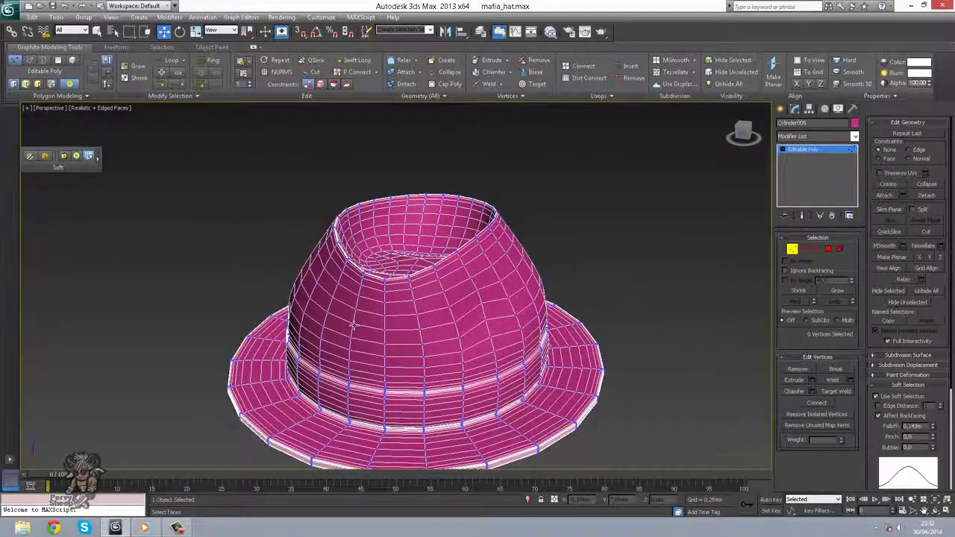
{"action": "left_click", "coordinate": [339, 329]}
{"action": "middle_click_drag", "start_coordinate": [339, 329], "coordinate": [420, 309], "text": "alt"}
{"action": "left_click", "coordinate": [322, 322]}
{"action": "middle_click_drag", "start_coordinate": [322, 321], "coordinate": [307, 328], "text": "alt"}
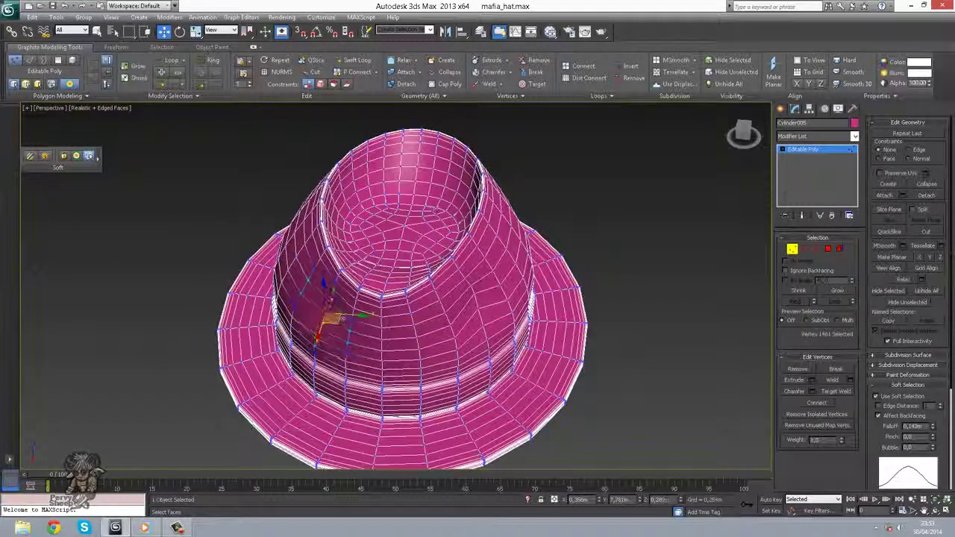
{"action": "left_click_drag", "start_coordinate": [336, 317], "coordinate": [341, 306]}
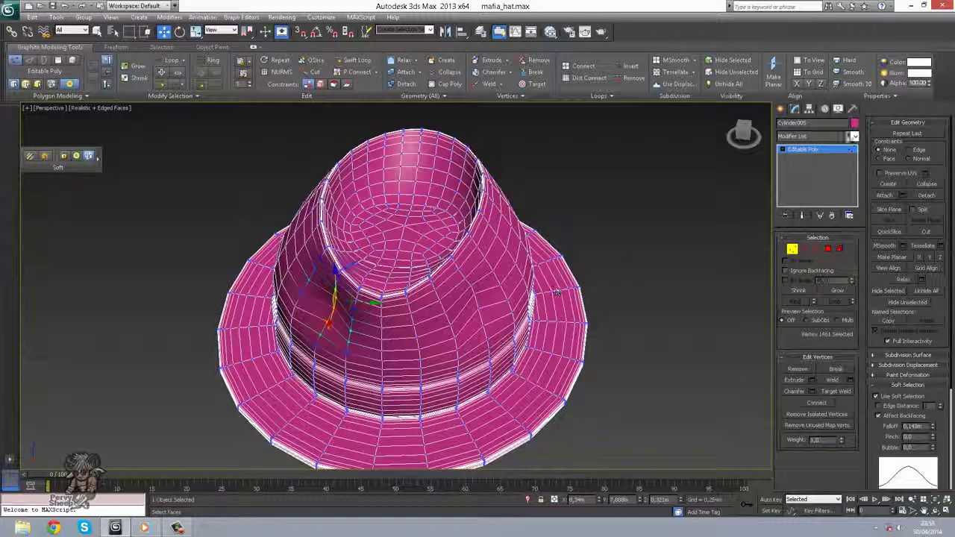
{"action": "left_click", "coordinate": [829, 151]}
Hide the edged faces, select the finished smooth grey hat and examine the shape of its crown
{"action": "key", "text": "F4"}
{"action": "middle_click_drag", "start_coordinate": [577, 282], "coordinate": [477, 240], "text": "alt"}
{"action": "scroll", "coordinate": [351, 281], "scroll_direction": "down", "scroll_amount": 5}
{"action": "middle_click_drag", "start_coordinate": [351, 281], "coordinate": [290, 271], "text": "alt"}
{"action": "scroll", "coordinate": [329, 257], "scroll_direction": "down", "scroll_amount": 2}
{"action": "middle_click_drag", "start_coordinate": [354, 247], "coordinate": [798, 234]}
{"action": "left_click", "coordinate": [288, 277]}
{"action": "key", "text": "z"}
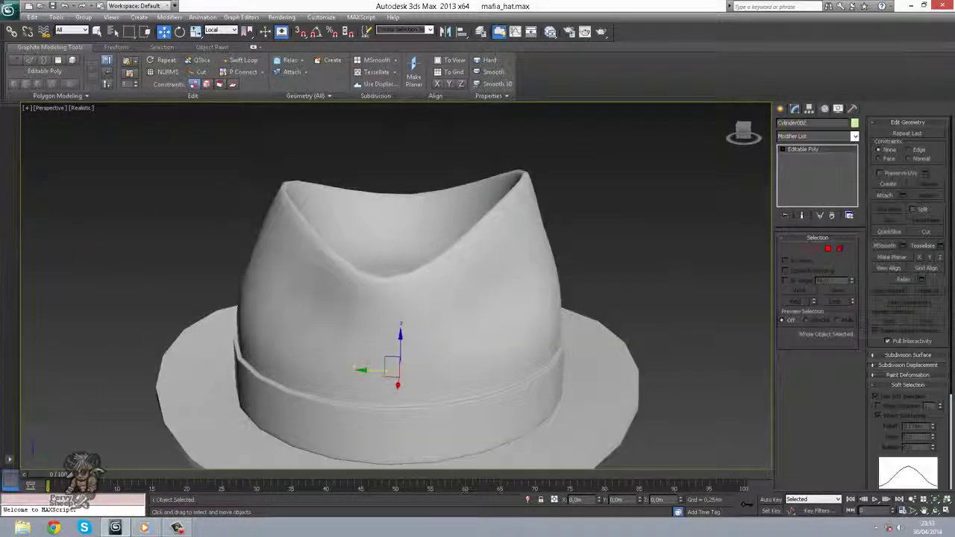
{"action": "key", "text": "F4"}
{"action": "mouse_move", "coordinate": [420, 328]}
{"action": "middle_mouse_down", "text": "alt"}
{"action": "mouse_move", "coordinate": [480, 314]}
{"action": "mouse_move", "coordinate": [384, 296]}
{"action": "mouse_move", "coordinate": [396, 316]}
{"action": "mouse_move", "coordinate": [425, 311]}
{"action": "middle_mouse_up", "text": "alt"}
{"action": "key", "text": "F4"}
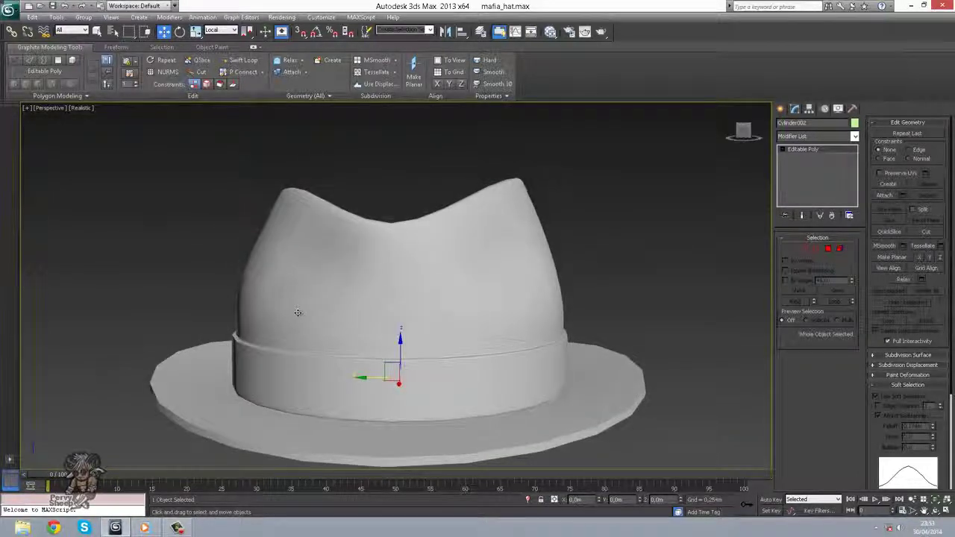
Deselect the grey hat and mark the two dented areas on the front of its crown for inspection
{"action": "key", "text": "ctrl+d"}
{"action": "left_click_drag", "start_coordinate": [304, 315], "coordinate": [337, 229]}
{"action": "key", "text": "ctrl+d"}
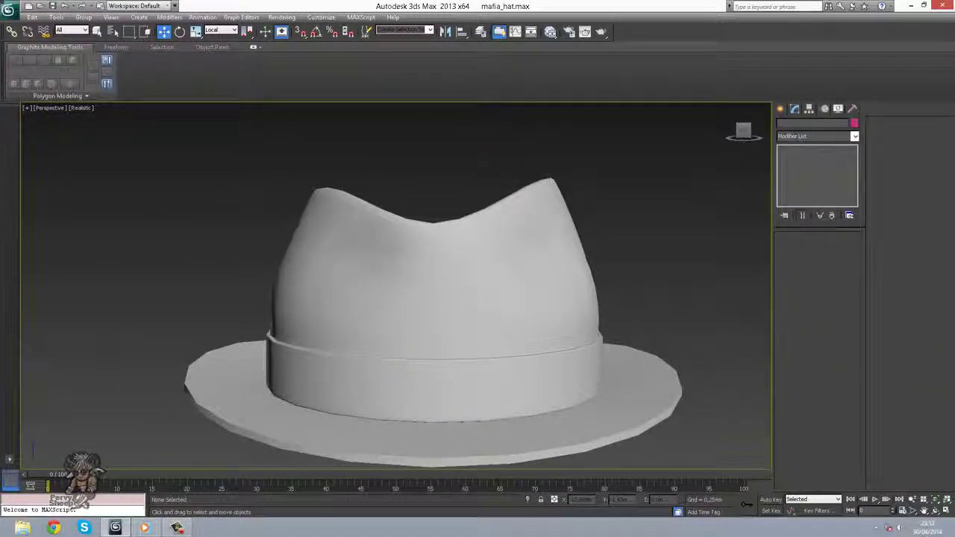
{"action": "left_click", "coordinate": [275, 299]}
{"action": "key", "text": "ctrl+d"}
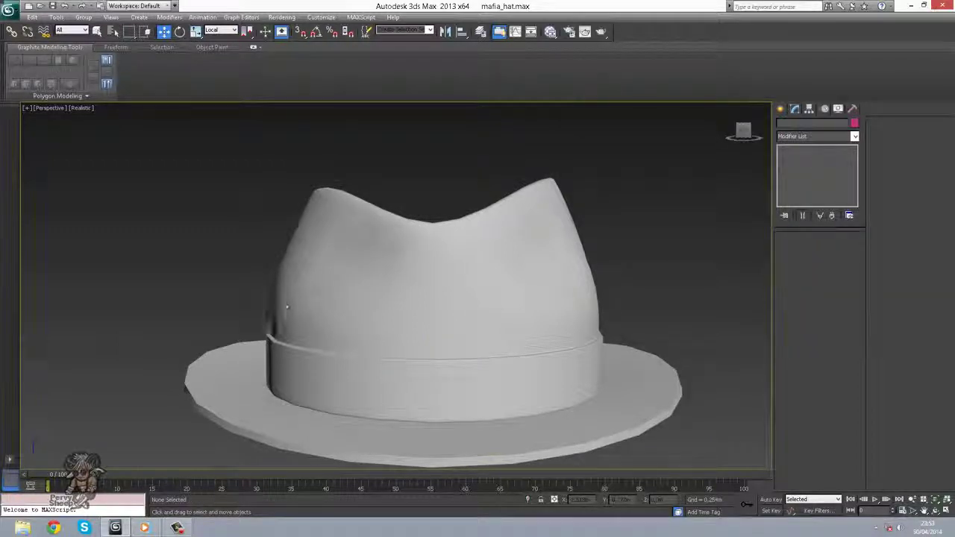
{"action": "left_click_drag", "start_coordinate": [340, 325], "coordinate": [361, 322]}
{"action": "left_click_drag", "start_coordinate": [558, 216], "coordinate": [497, 354]}
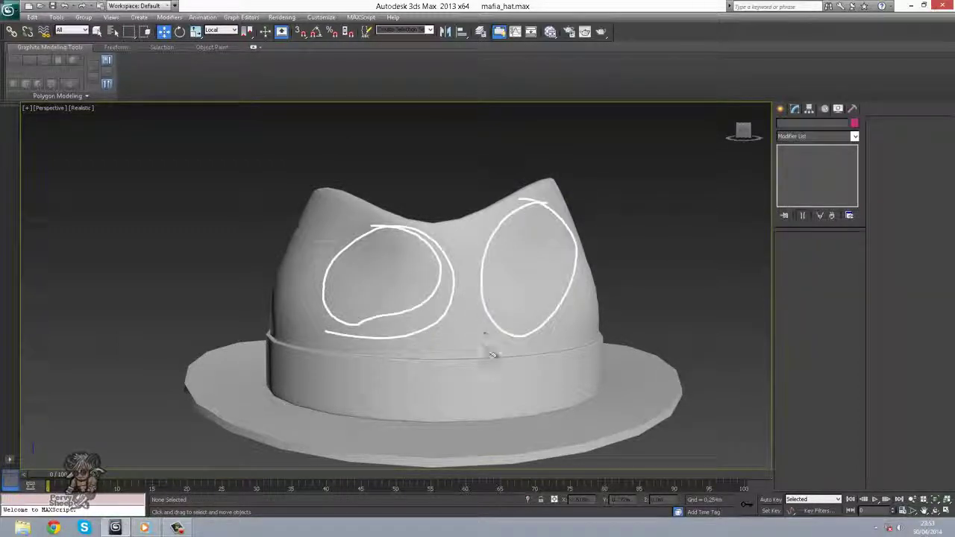
{"action": "key", "text": "Escape"}
{"action": "scroll", "coordinate": [448, 376], "scroll_direction": "down", "scroll_amount": 3}
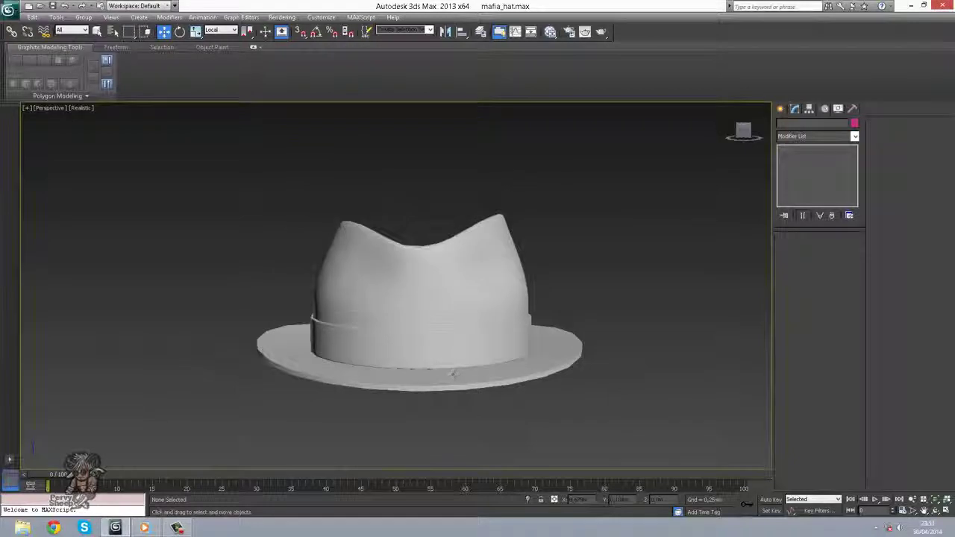
Turn the edged faces back on and reselect the pink hat at the end of the row
{"action": "key", "text": "F4"}
{"action": "scroll", "coordinate": [403, 351], "scroll_direction": "down", "scroll_amount": 2}
{"action": "middle_click_drag", "start_coordinate": [515, 362], "coordinate": [291, 358]}
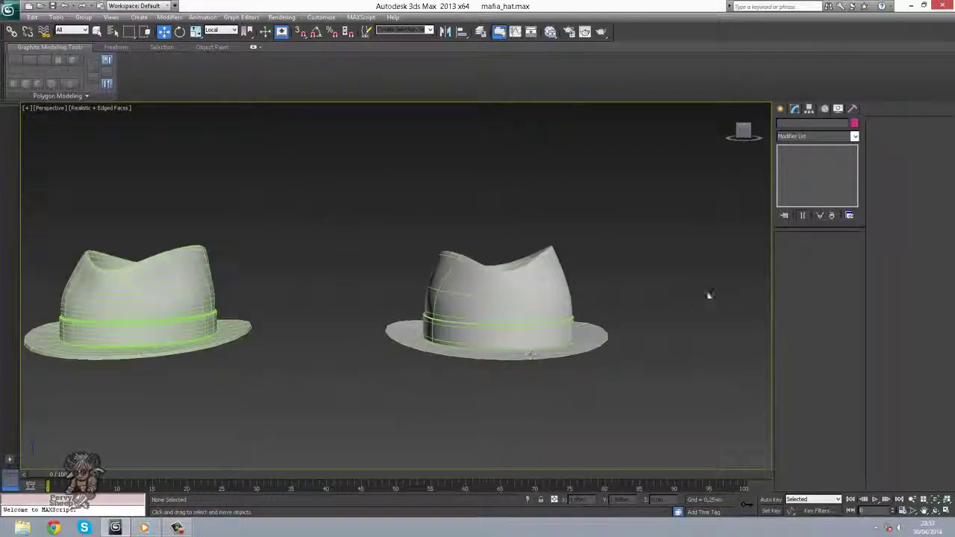
{"action": "scroll", "coordinate": [707, 294], "scroll_direction": "down", "scroll_amount": 2}
{"action": "middle_click_drag", "start_coordinate": [708, 294], "coordinate": [508, 350]}
{"action": "left_click", "coordinate": [516, 308]}
{"action": "scroll", "coordinate": [489, 336], "scroll_direction": "down", "scroll_amount": 2}
{"action": "left_click", "coordinate": [623, 353]}
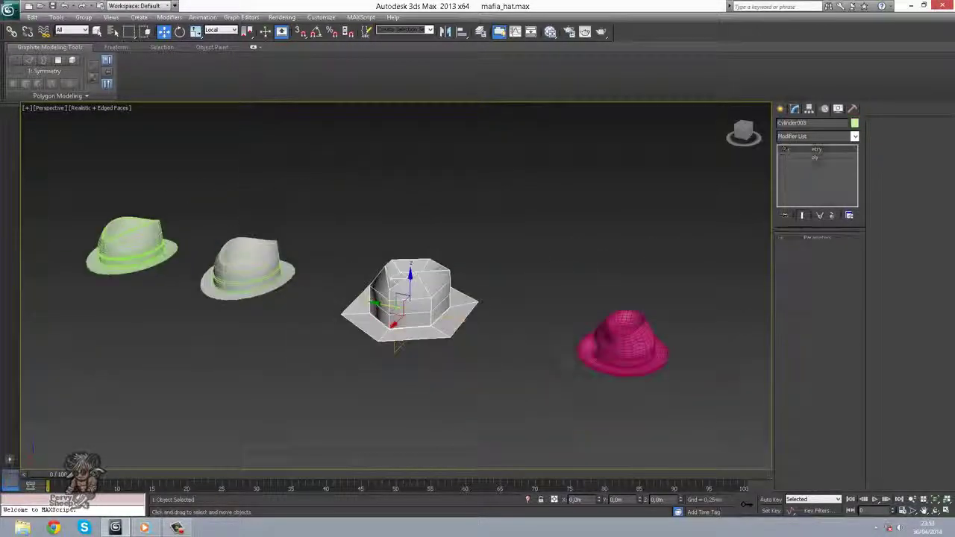
{"action": "key", "text": "z"}
{"action": "middle_click_drag", "start_coordinate": [650, 373], "coordinate": [454, 291], "text": "alt"}
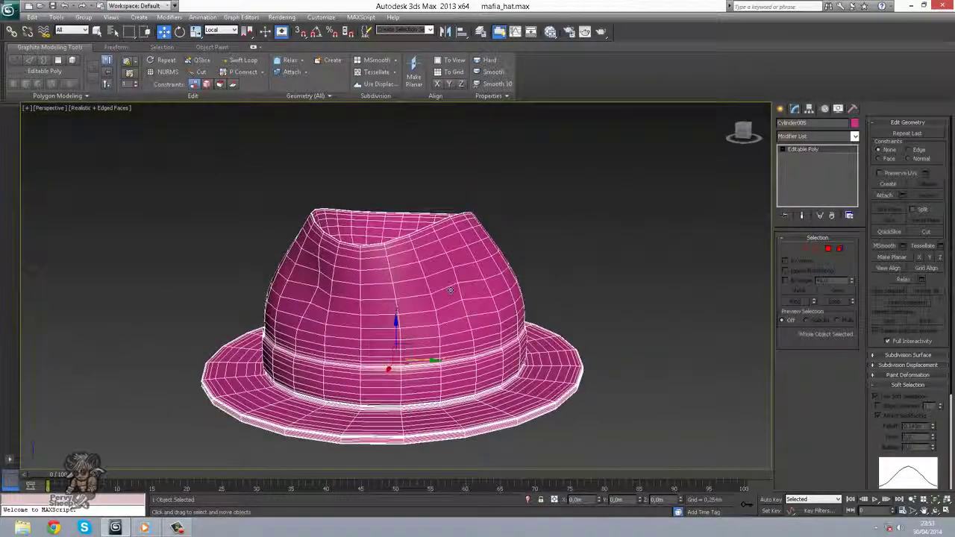